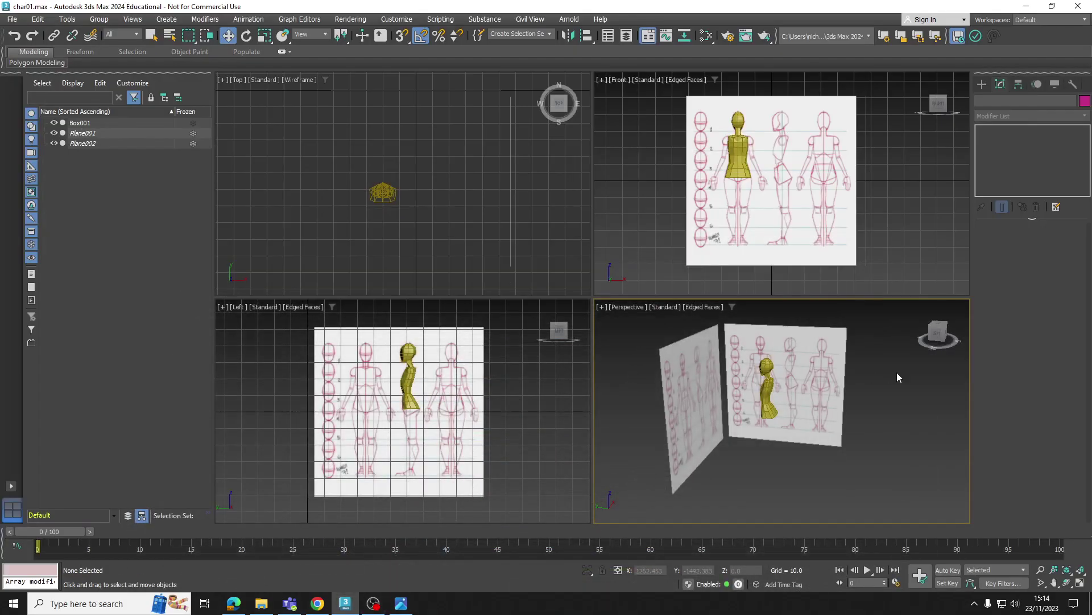
Step: Select the character's head-and-torso mesh, Box001, in the Perspective view
middle_click_drag(781, 372, 832, 448, "alt")
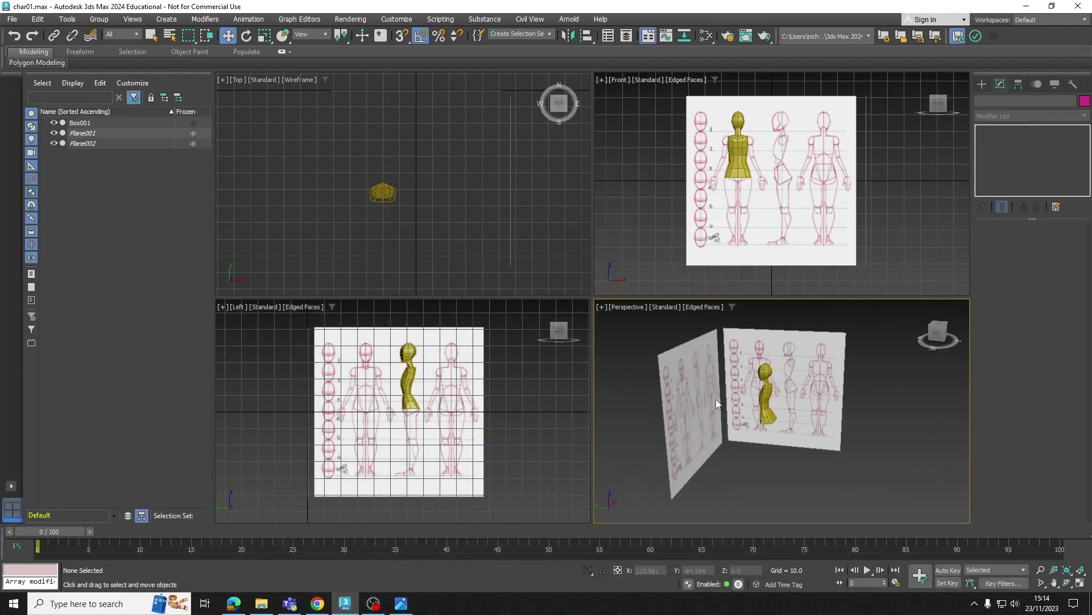
left_click(768, 390)
mouse_move(762, 389)
middle_mouse_down("alt")
mouse_move(789, 389)
mouse_move(759, 380)
mouse_move(767, 375)
middle_mouse_up("alt")
scroll(759, 375, "up", 4)
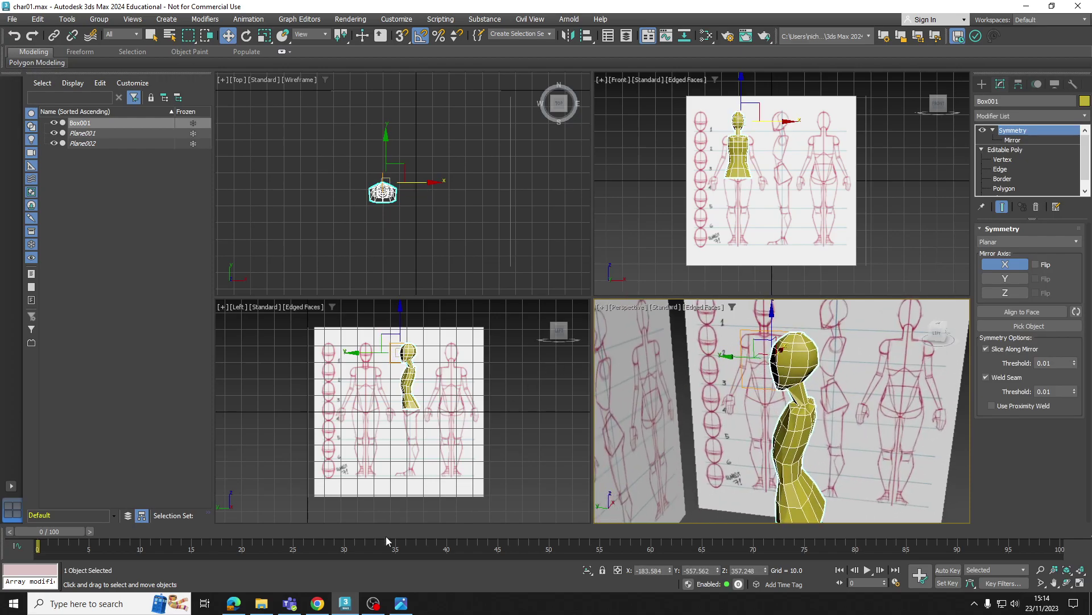
Step: Switch to Chrome and look through the low-poly character packs on the Synty Store POLYGON Series page
mouse_move(323, 606)
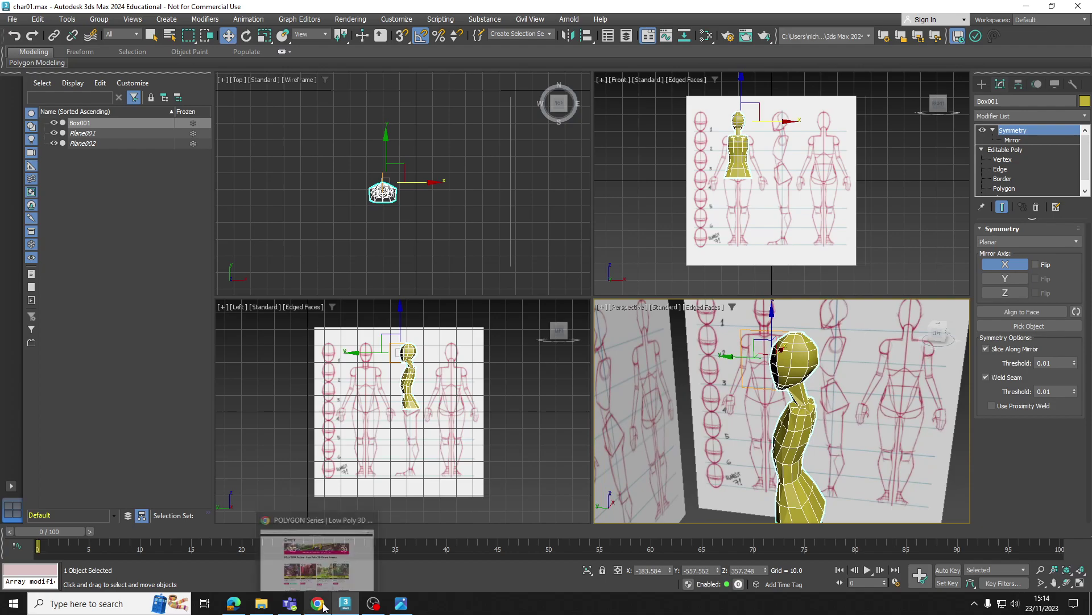
left_click(329, 573)
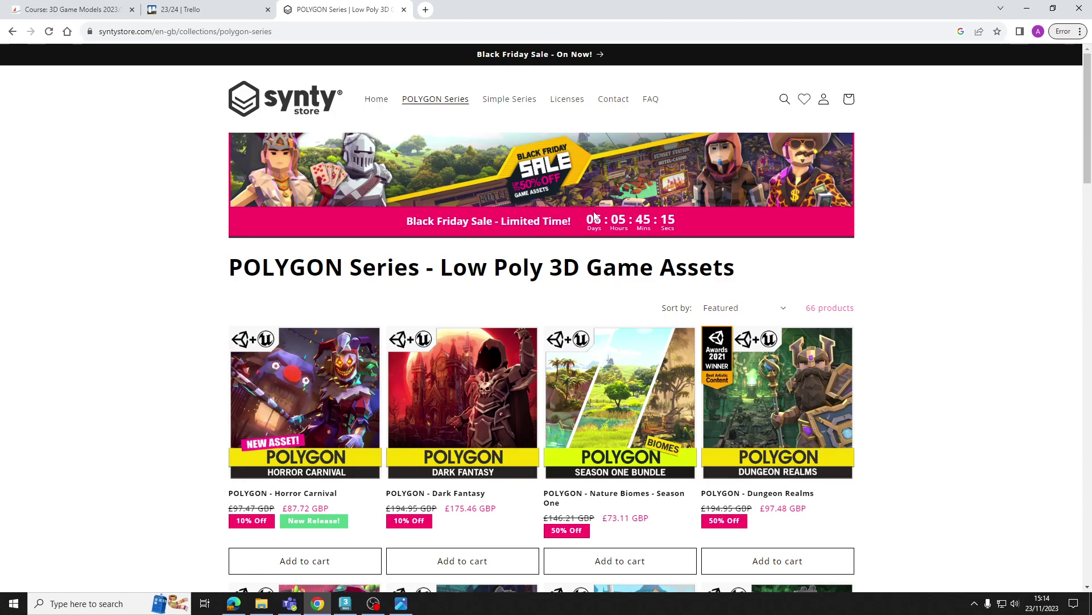
scroll(911, 349, "down", 6)
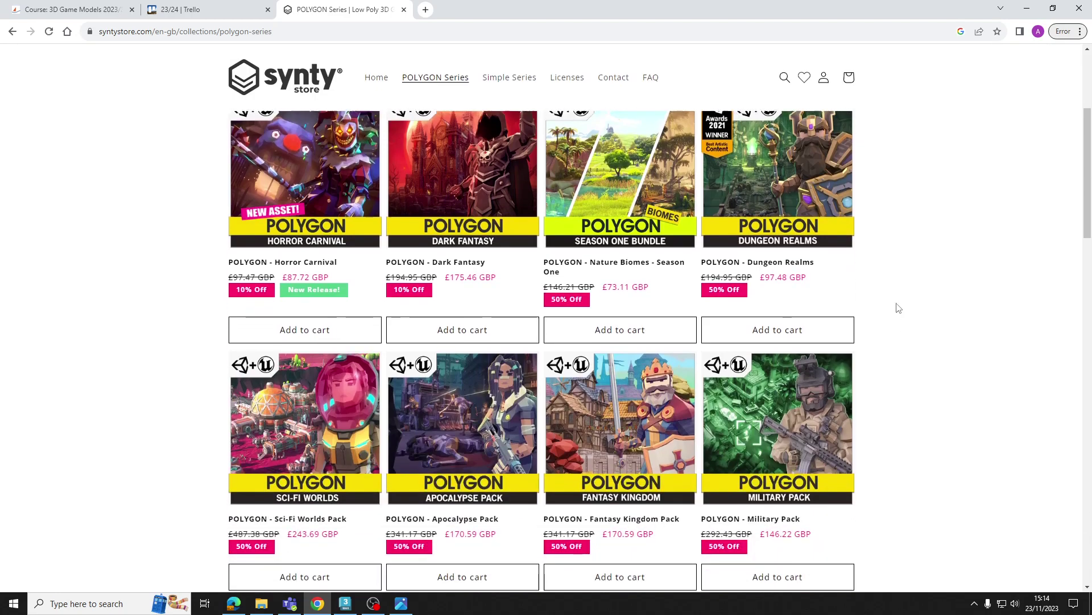
scroll(896, 246, "down", 4)
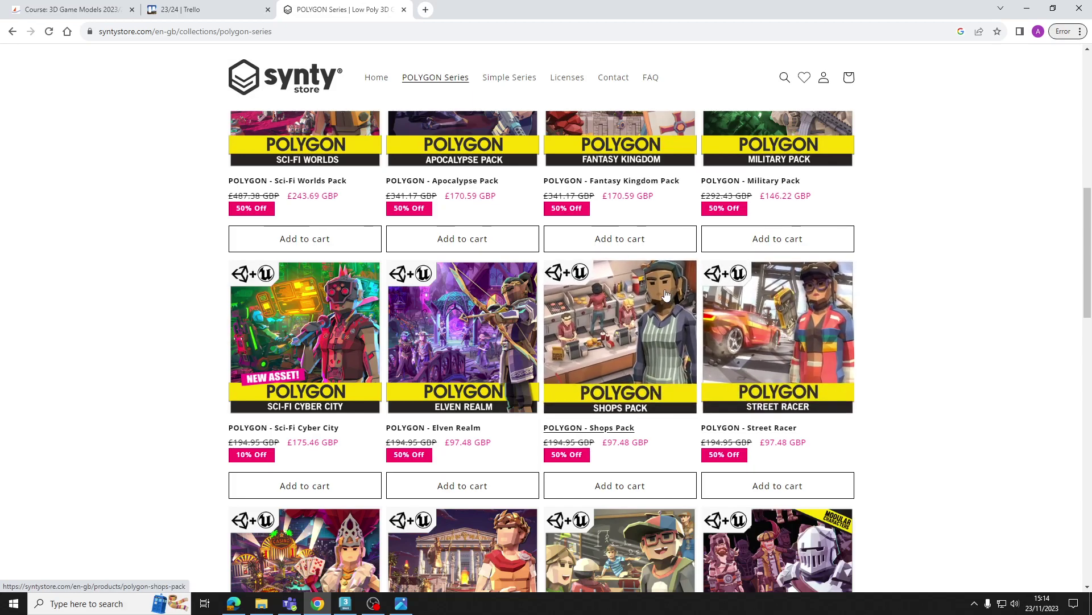
scroll(346, 323, "down", 1)
scroll(346, 323, "down", 2)
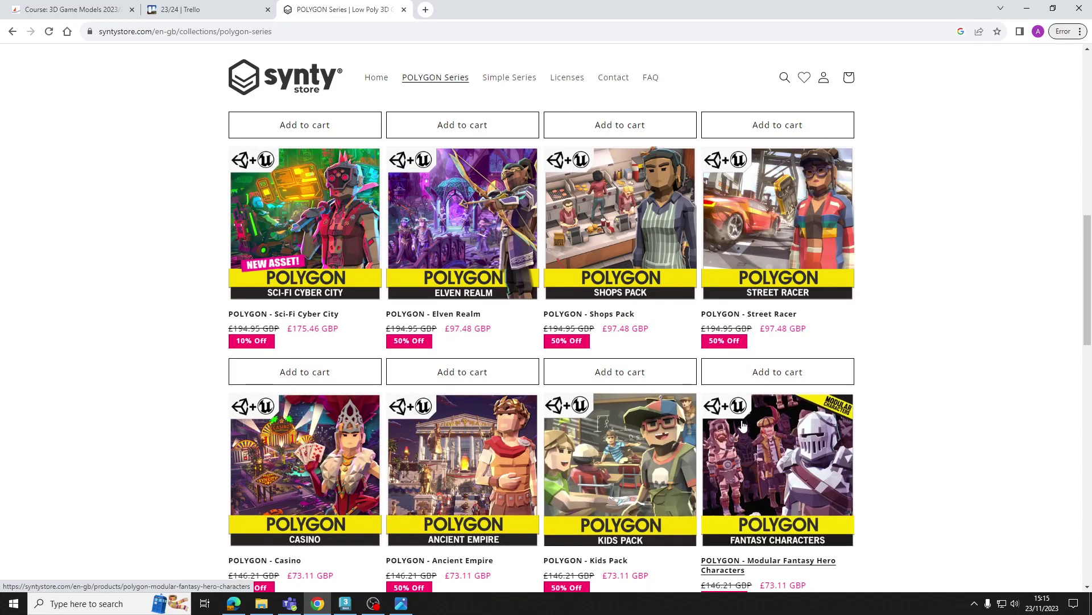
scroll(822, 390, "down", 5)
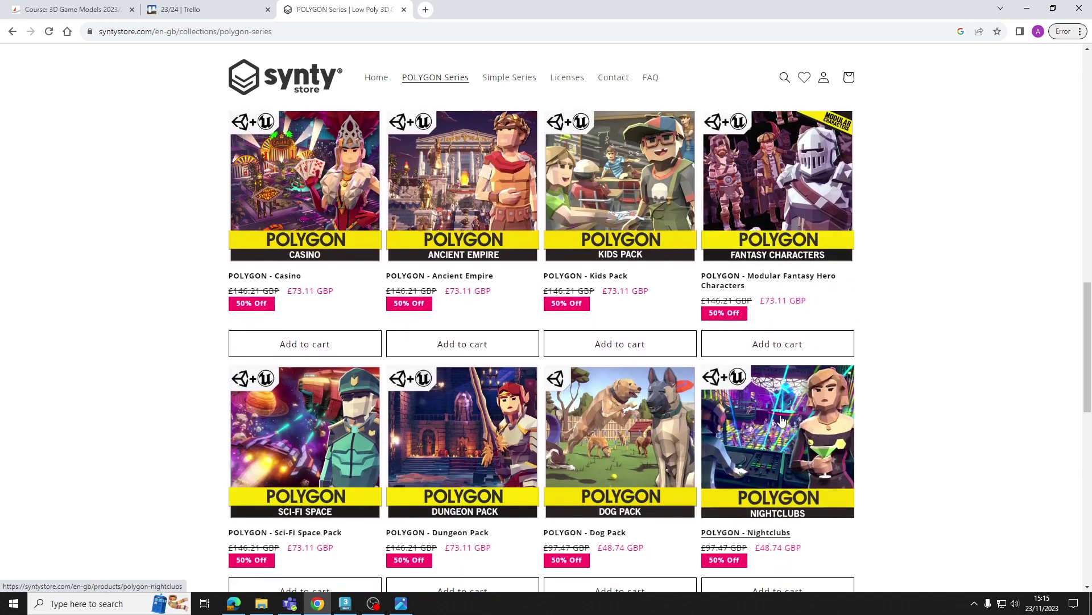
scroll(318, 416, "down", 1)
scroll(319, 416, "down", 5)
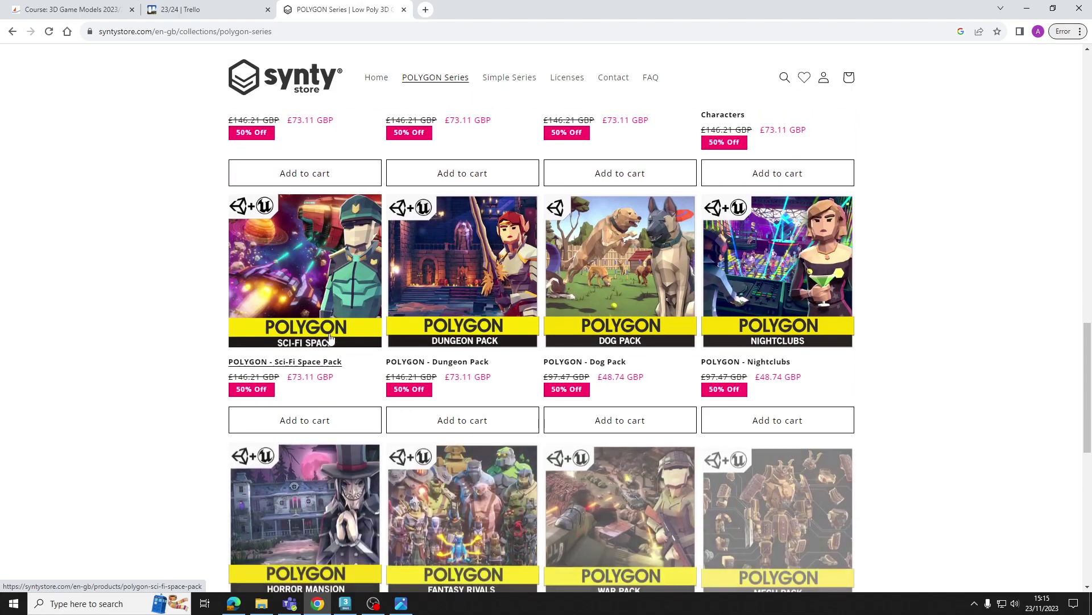
scroll(413, 397, "down", 1)
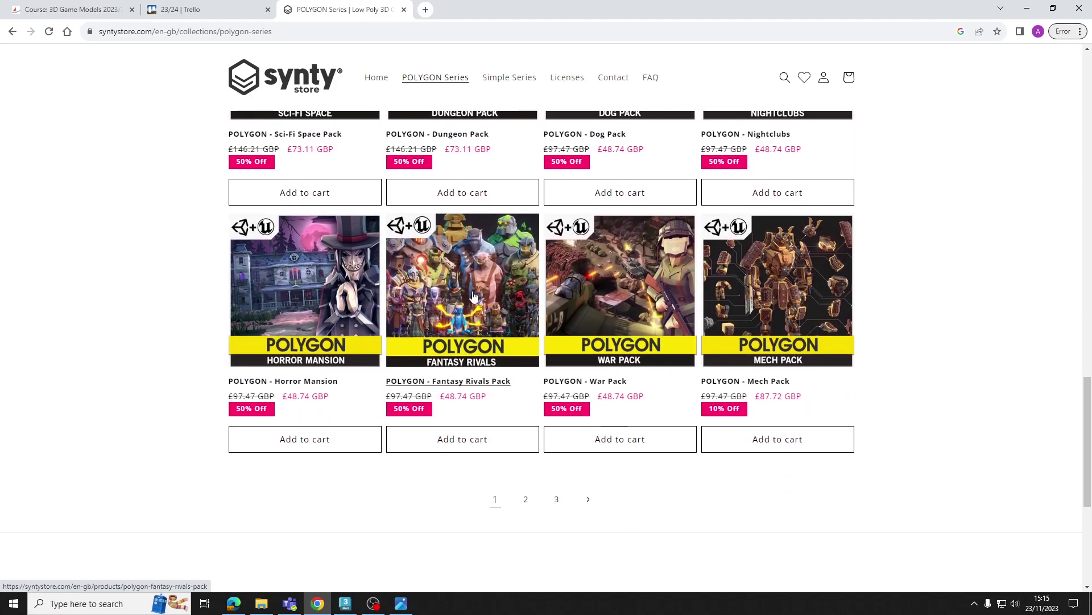
scroll(831, 323, "down", 1)
scroll(864, 325, "down", 2)
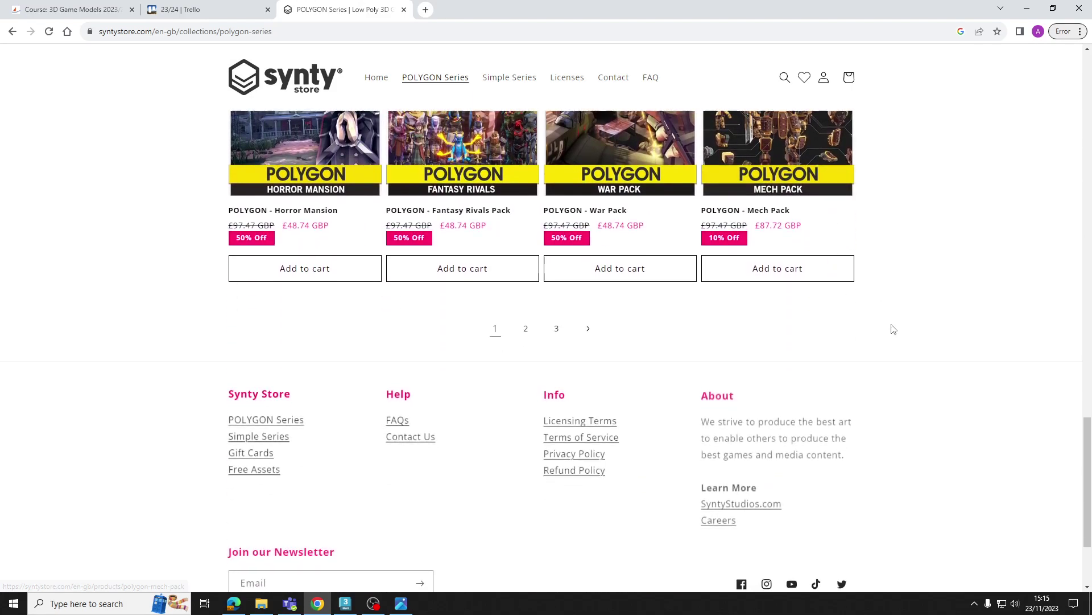
scroll(929, 381, "up", 20)
scroll(923, 412, "up", 3)
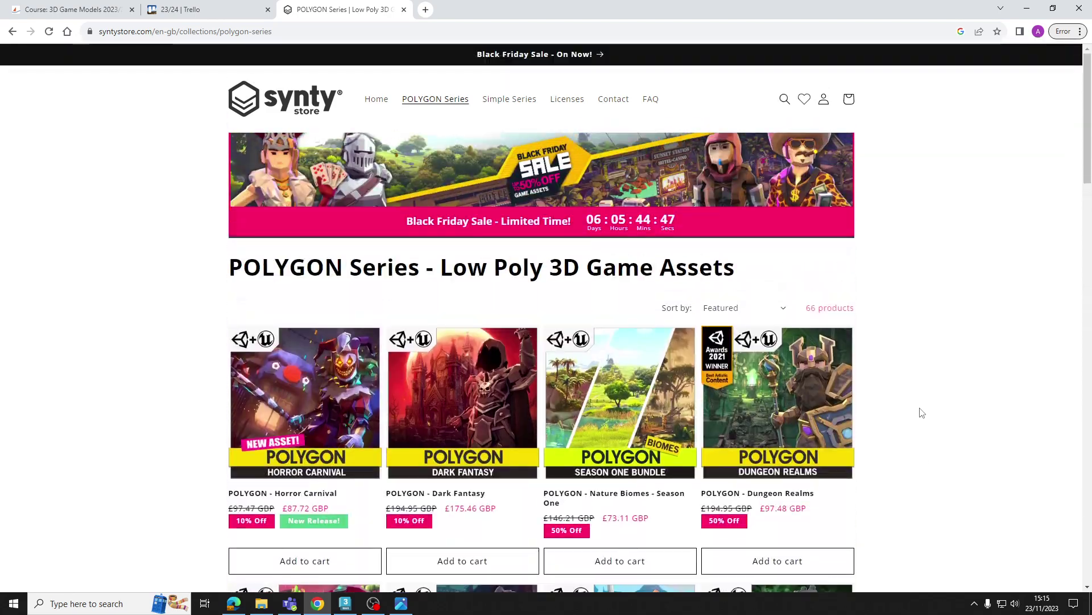
scroll(484, 261, "down", 5)
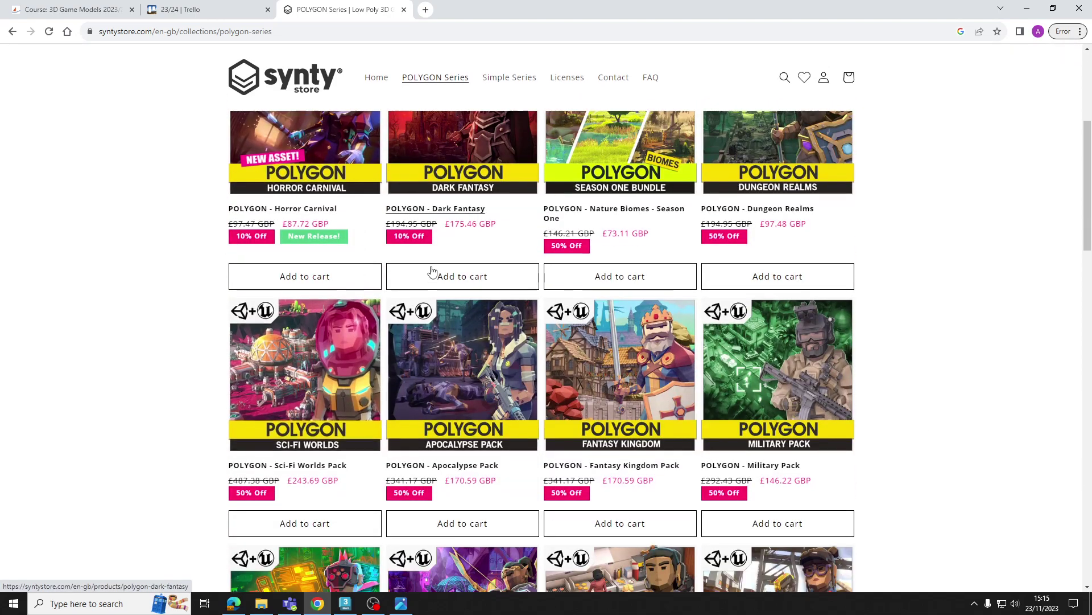
scroll(476, 256, "up", 3)
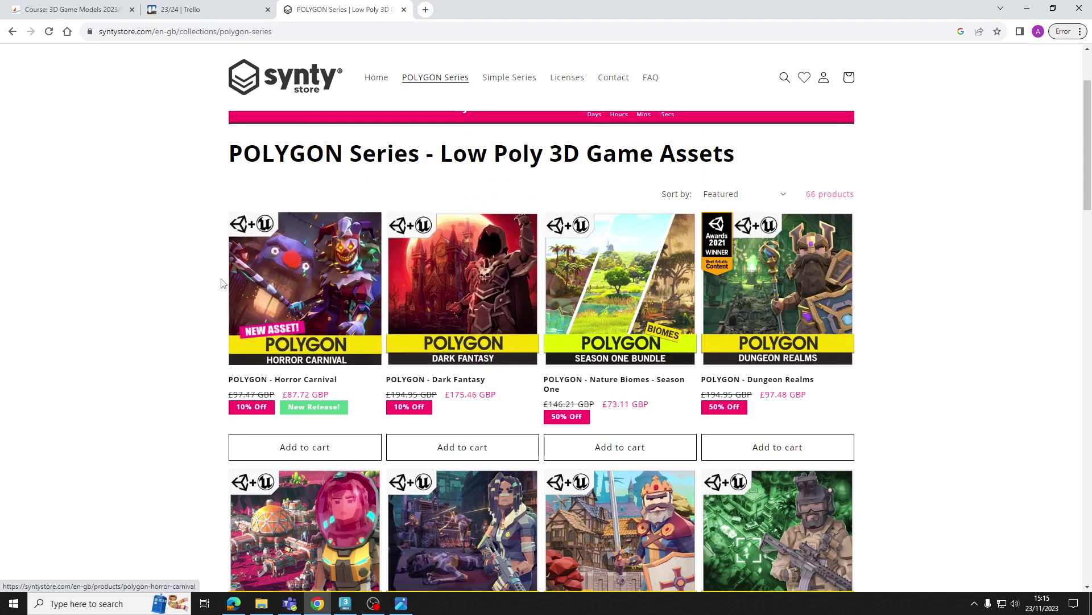
Step: Switch back to 3ds Max and enter Polygon level of the body's Editable Poly
left_click(345, 603)
middle_click_drag(801, 376, 788, 321, "alt")
left_click(323, 604)
left_click(323, 604)
left_click(1015, 188)
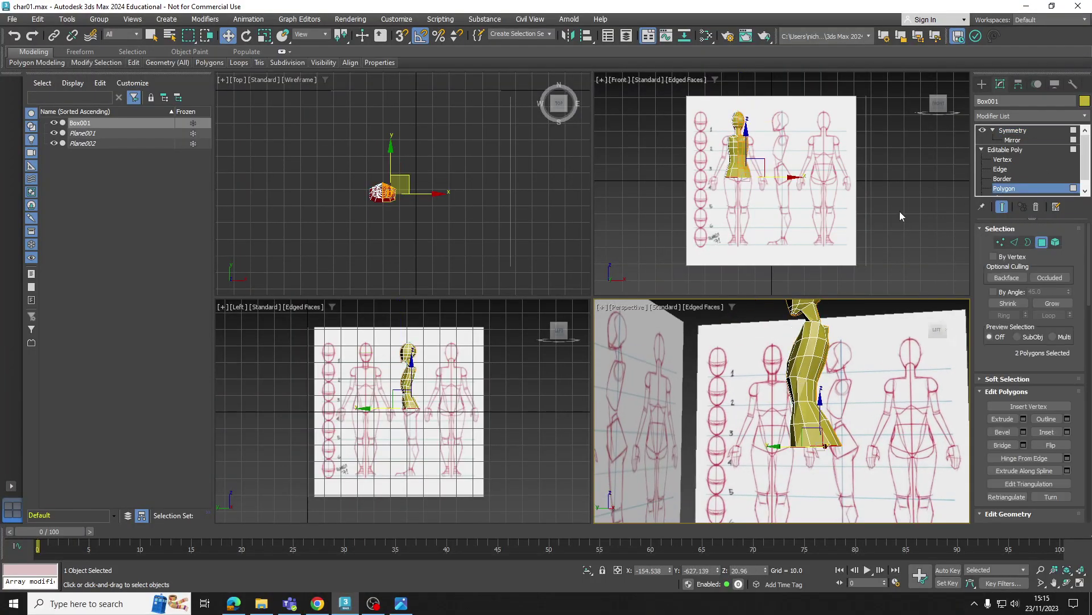
Step: Extrude the selected polygons on the underside of the torso downward to form the lower hips
middle_click_drag(799, 376, 854, 371, "alt")
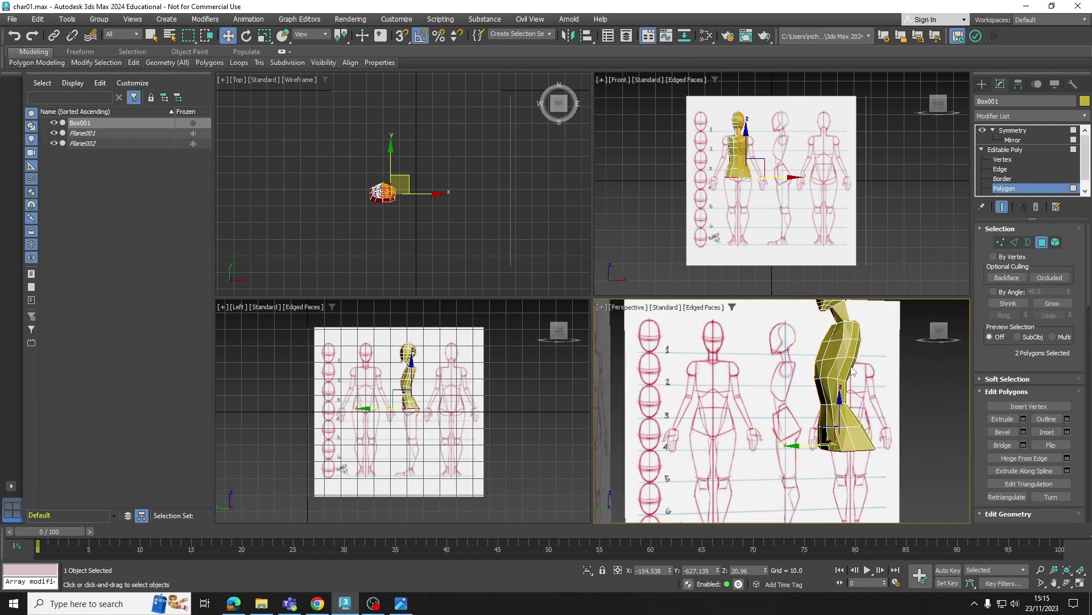
scroll(446, 422, "up", 8)
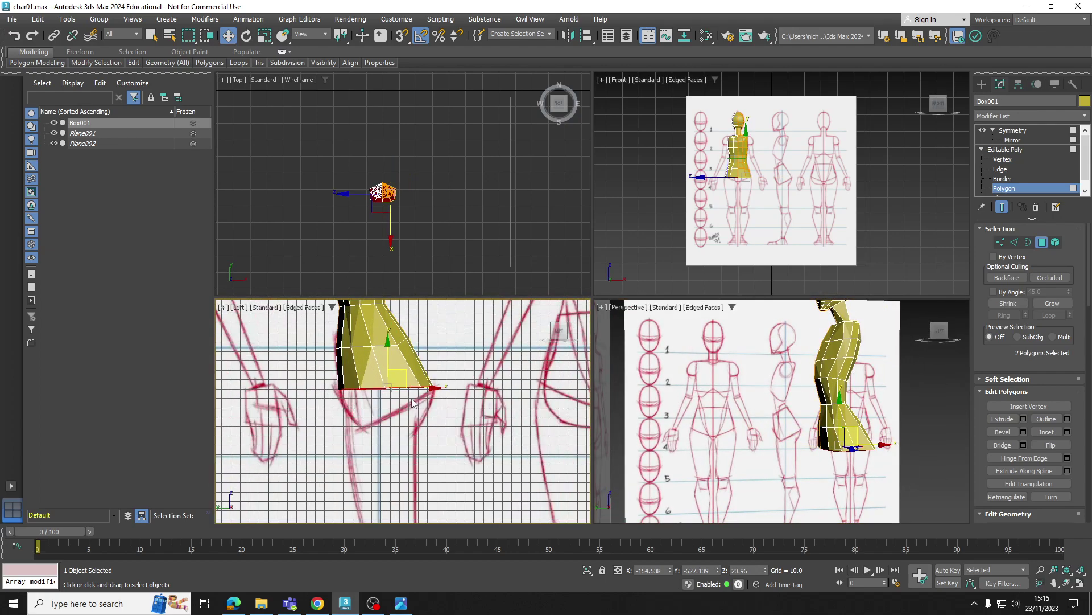
middle_click_drag(880, 413, 867, 344)
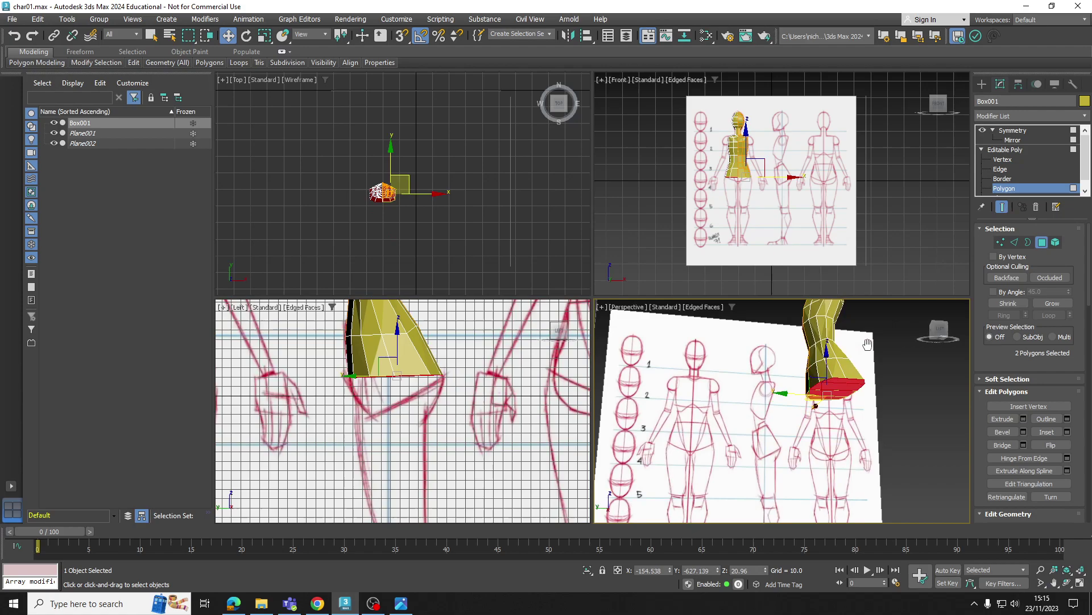
left_click(1002, 418)
scroll(808, 375, "up", 4)
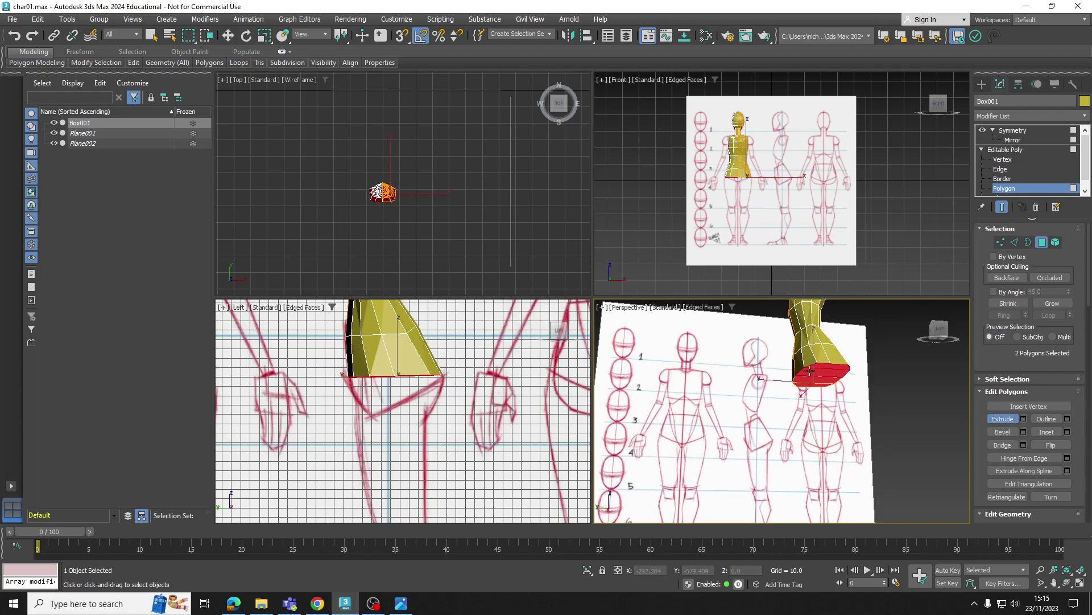
left_click_drag(808, 376, 816, 278)
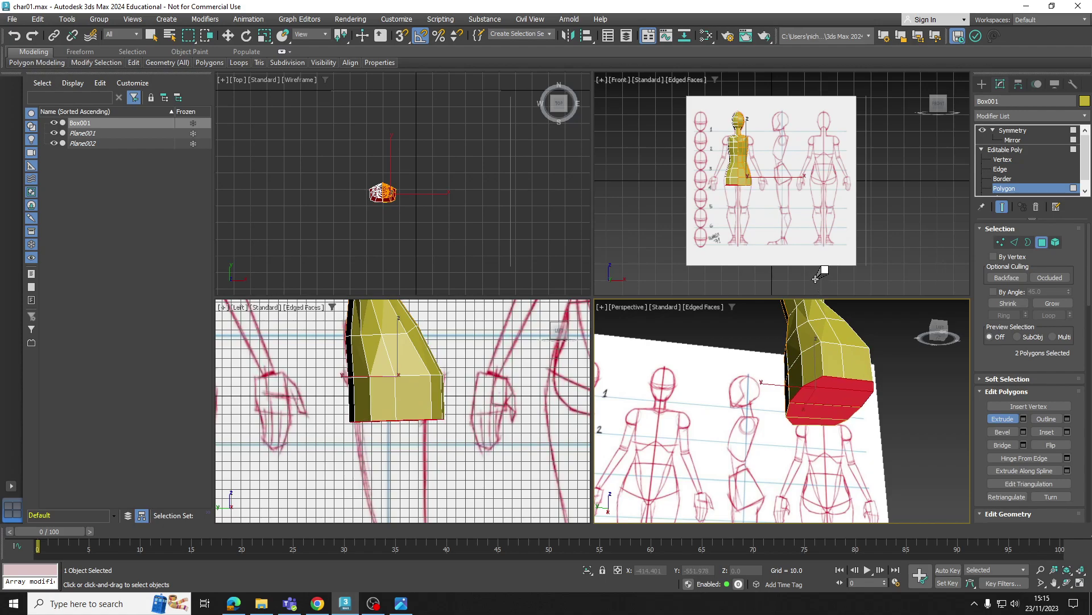
Step: Shift the middle vertices of the extrusion's lower edge toward the body's centre line in the Front view
scroll(744, 182, "up", 5)
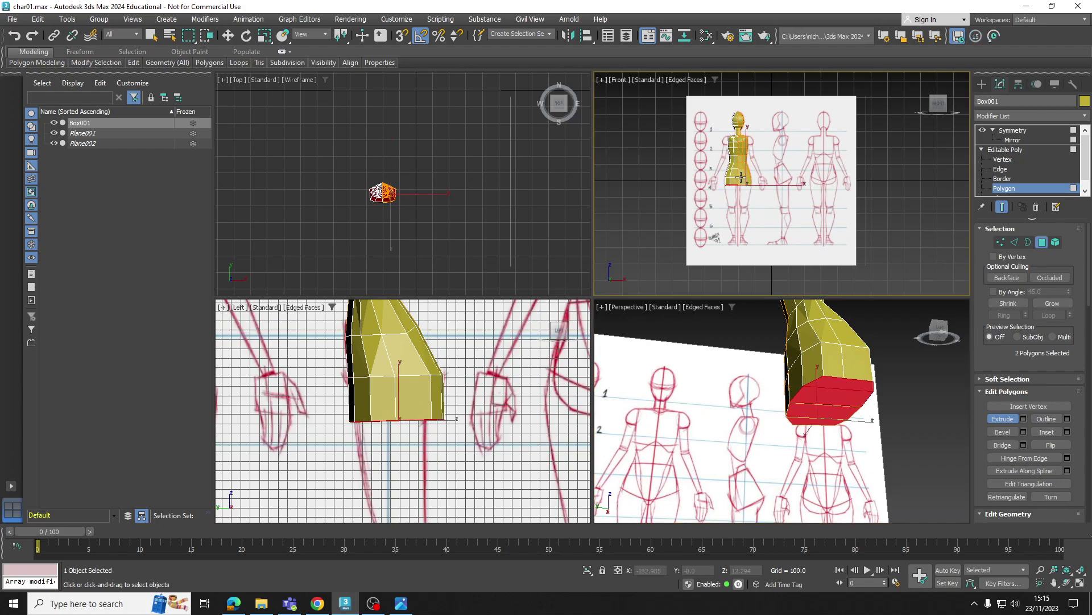
left_click(1006, 161)
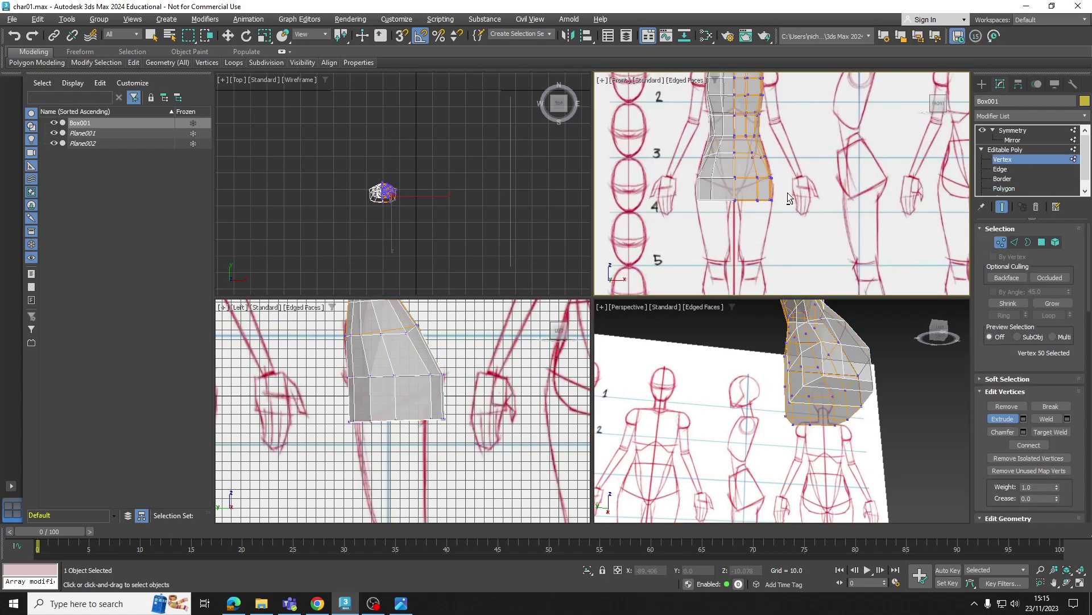
scroll(760, 193, "up", 5)
left_click_drag(824, 217, 775, 237)
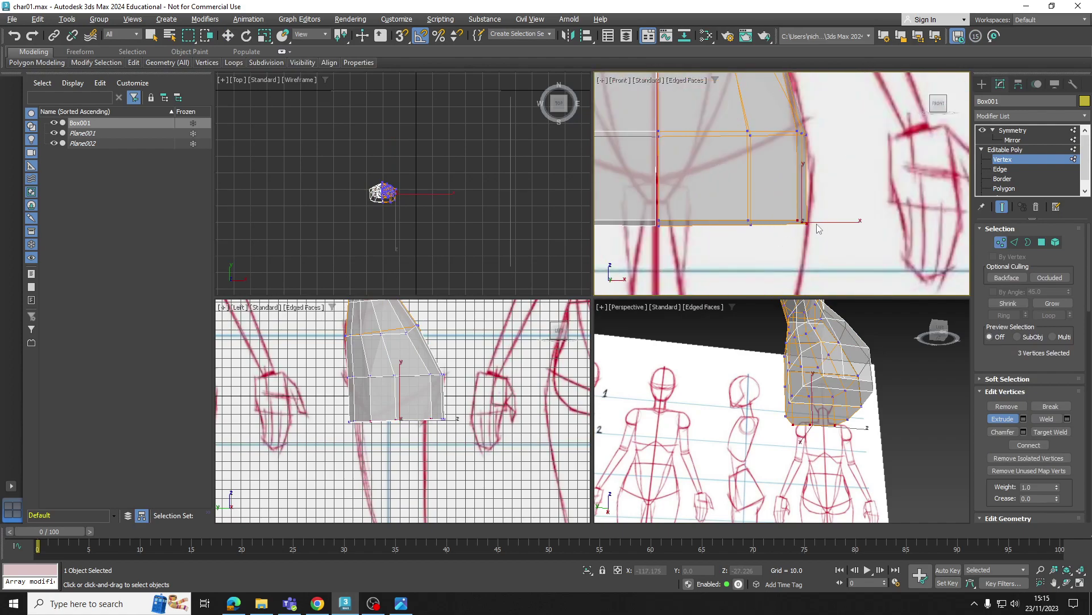
key("w")
middle_click_drag(817, 223, 805, 226)
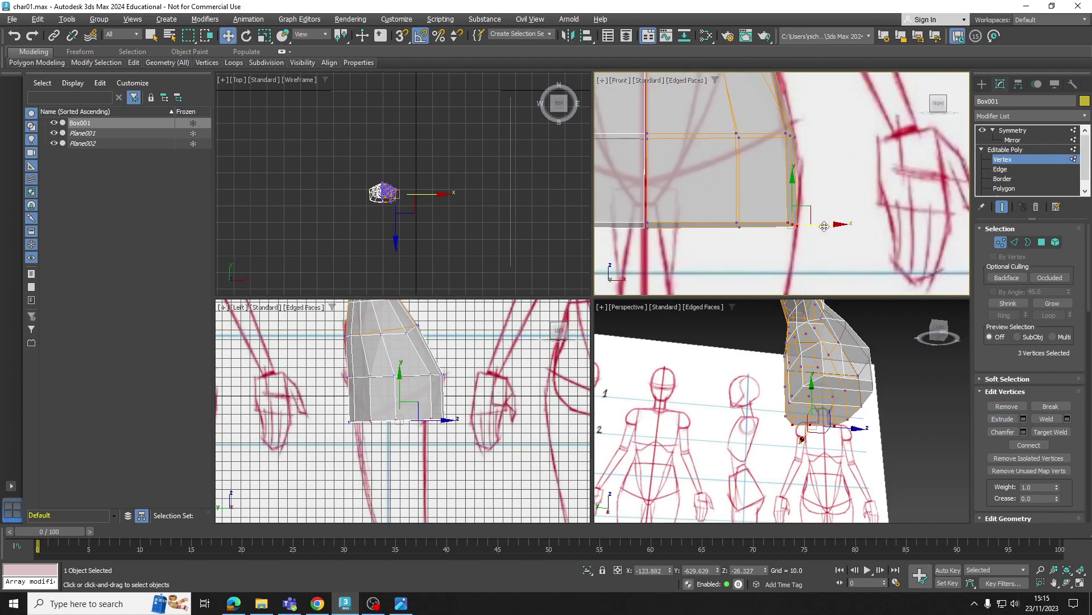
left_click_drag(763, 243, 739, 224)
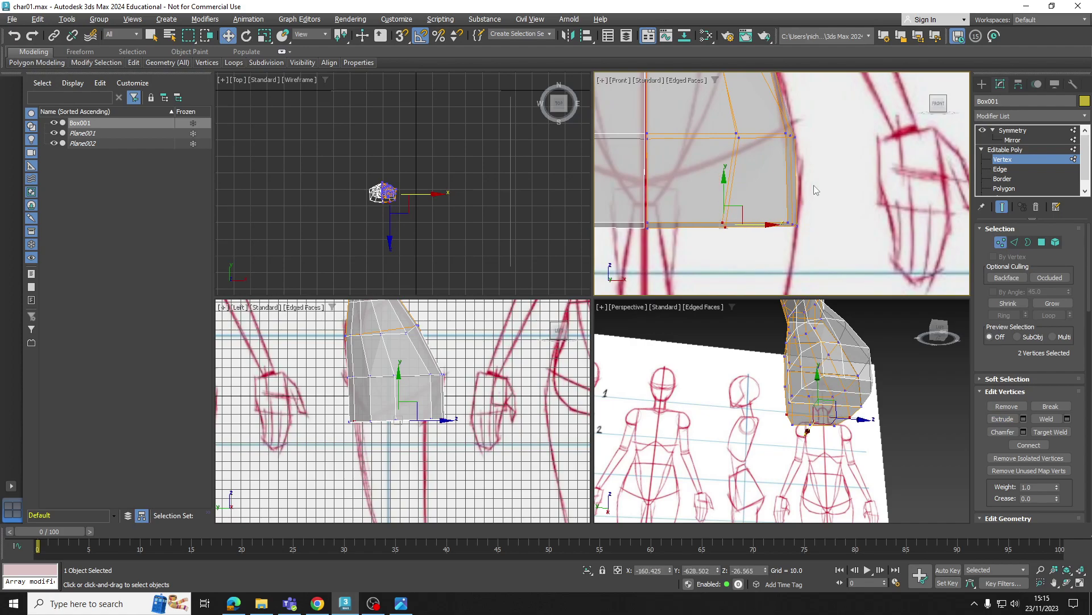
Step: Pull the lower edge's front and rear vertices inward in the Left view to follow the reference thigh outline
scroll(335, 422, "up", 6)
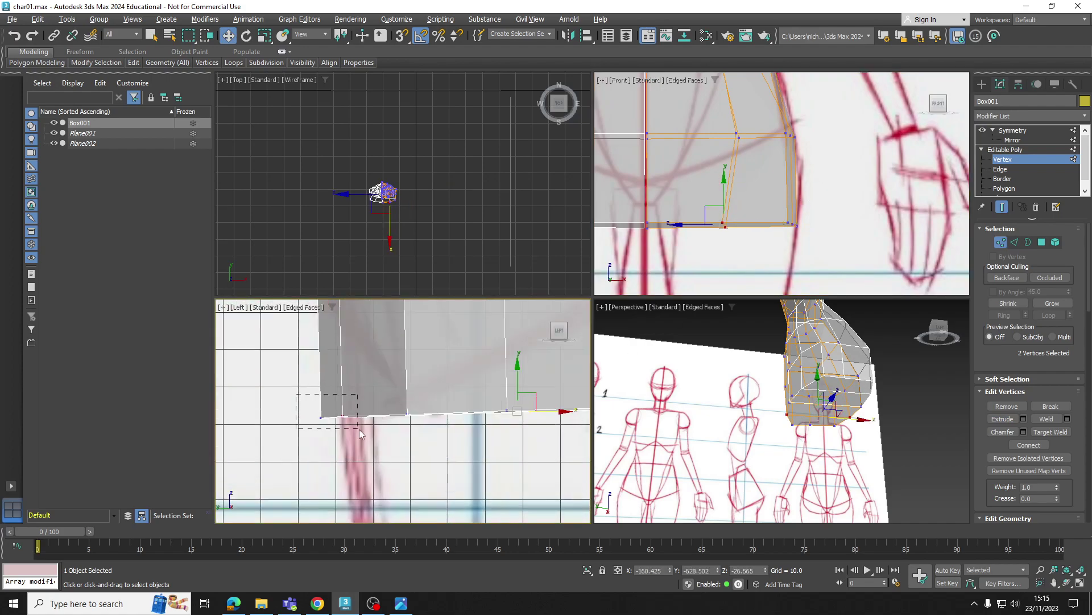
left_click_drag(359, 434, 409, 415)
middle_click_drag(510, 378, 332, 392)
scroll(332, 393, "down", 4)
left_click_drag(446, 399, 394, 426)
left_click_drag(452, 408, 416, 407)
scroll(403, 357, "down", 3)
mouse_move(403, 347)
middle_mouse_down()
mouse_move(443, 421)
mouse_move(451, 405)
middle_mouse_up()
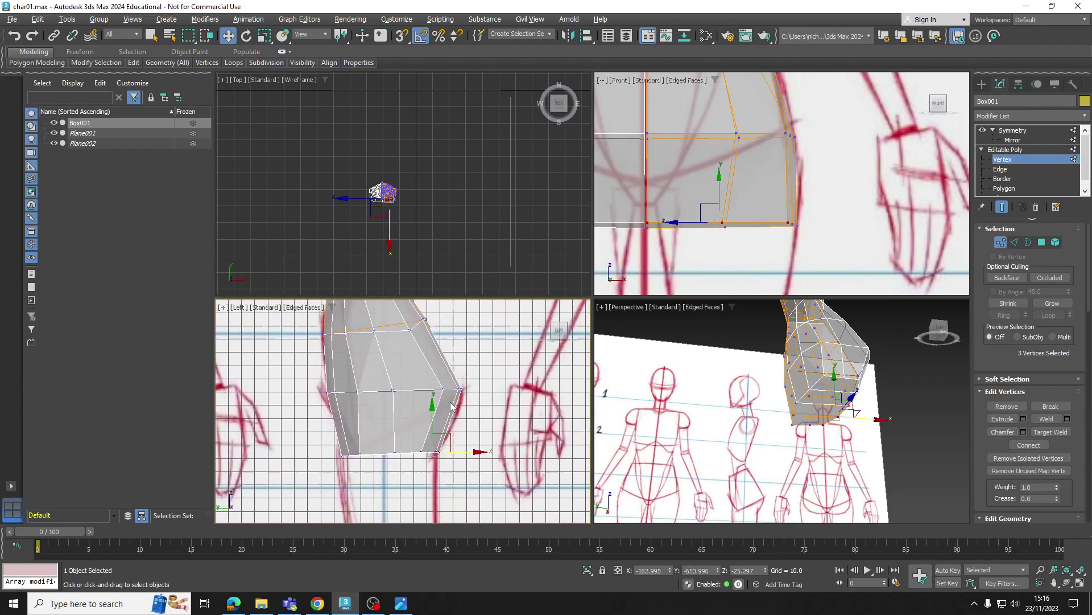
left_click(317, 410)
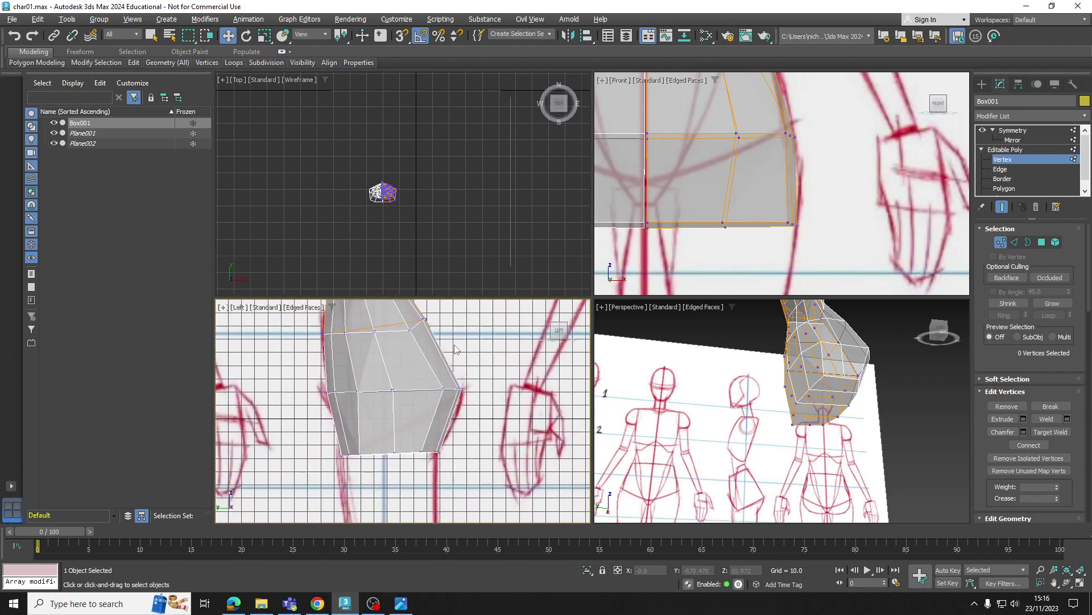
Step: Connect the ring of vertical edges just above the hip line to add an edge loop
left_click(1000, 169)
left_click_drag(300, 365, 302, 366)
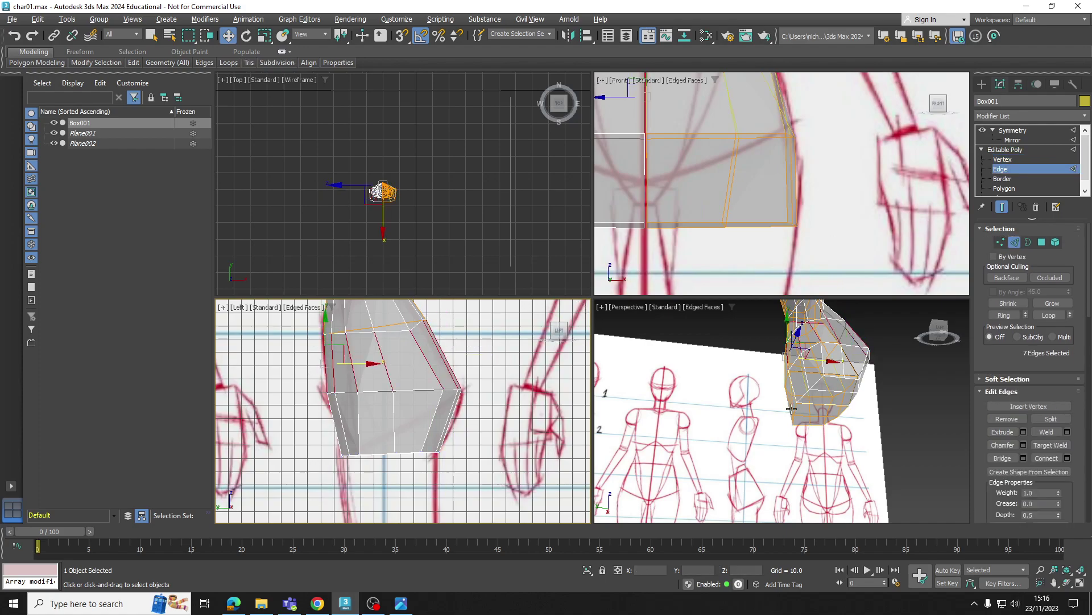
left_click(1047, 458)
scroll(444, 370, "up", 4)
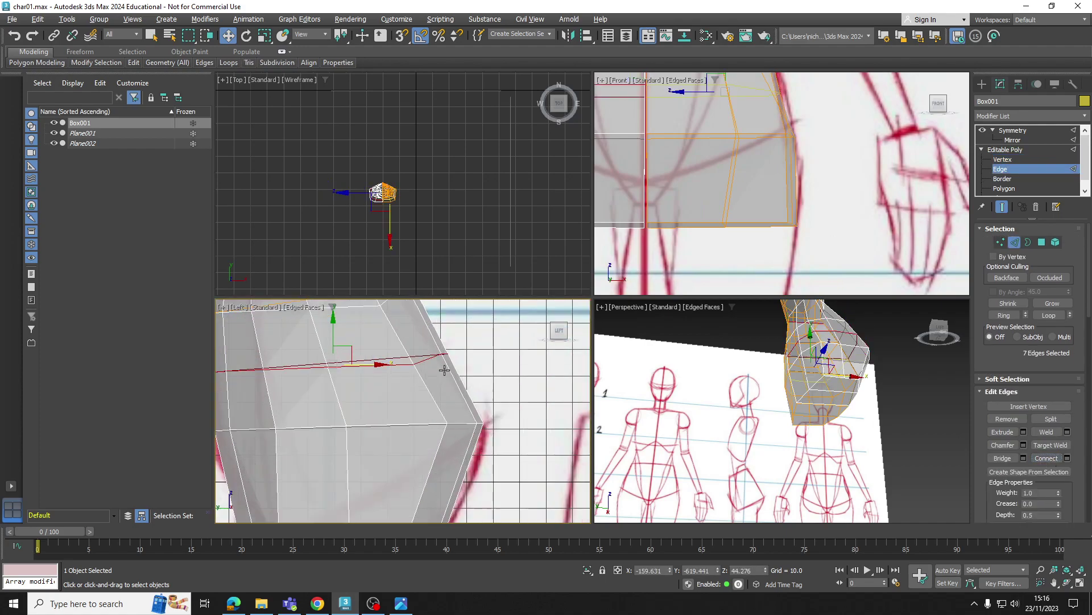
Step: Move the new loop's rear vertices in the Left view to match the reference outline above the buttocks
middle_click_drag(469, 361, 496, 375)
left_click(1020, 160)
mouse_move(442, 419)
left_mouse_down()
mouse_move(474, 382)
mouse_move(467, 409)
mouse_move(438, 413)
mouse_move(444, 404)
left_mouse_up()
middle_click_drag(447, 441, 452, 400)
left_click_drag(408, 382, 407, 380)
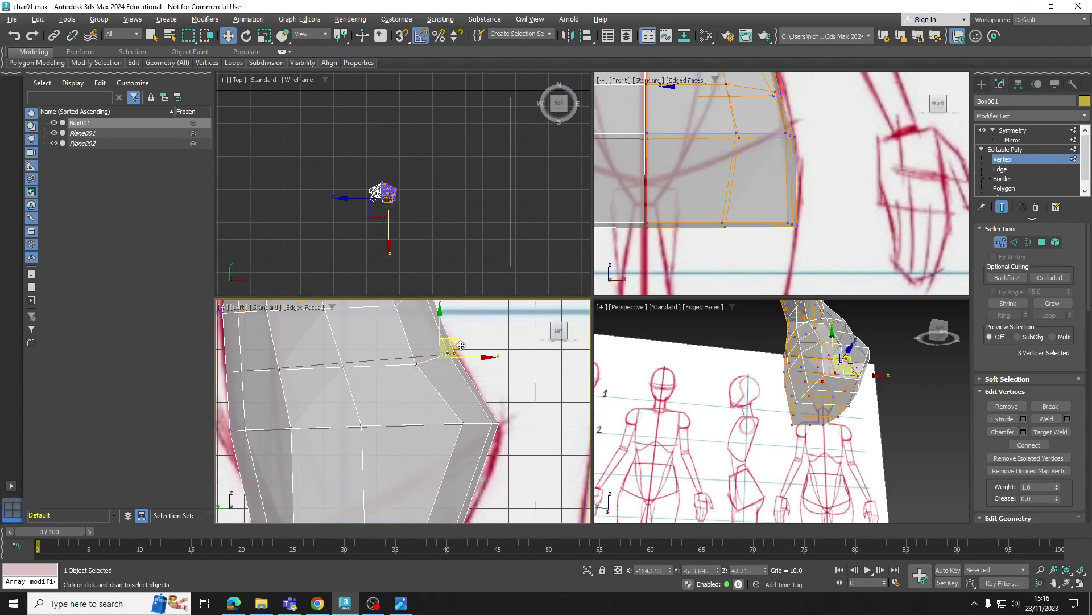
middle_click_drag(460, 339, 465, 398)
left_click_drag(465, 397, 479, 396)
Step: Adjust the front vertices of the new loop and the hip line in the Left view to follow the belly outline
middle_click_drag(303, 424, 485, 402)
left_click_drag(451, 423, 453, 406)
middle_click_drag(469, 465, 457, 399)
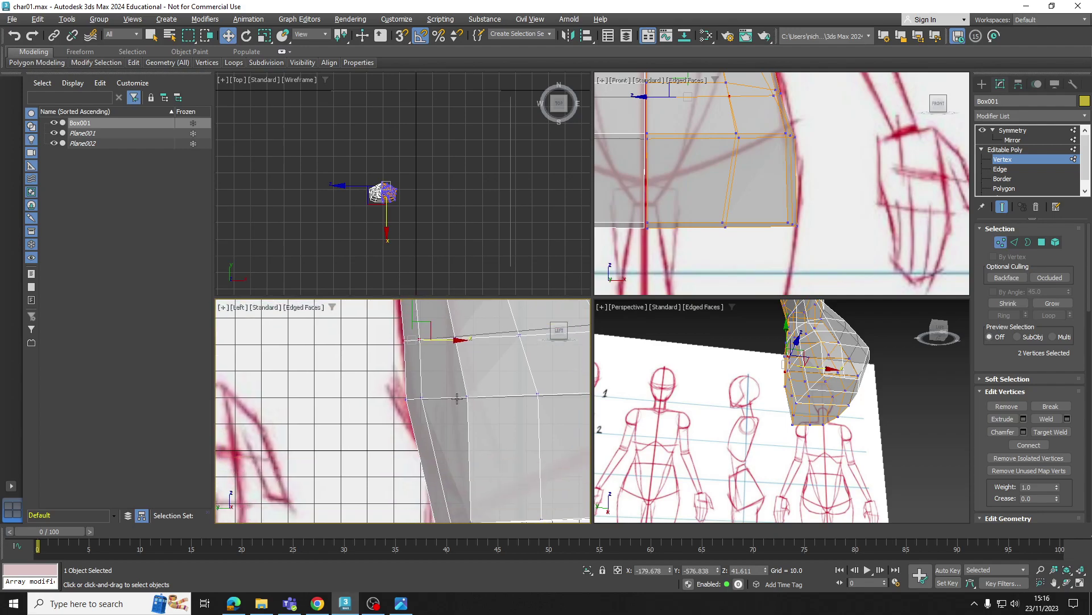
left_click_drag(443, 424, 453, 401)
Step: Raise the front vertices of the hips' lower edge in the Left view
scroll(508, 439, "down", 3)
middle_click_drag(508, 439, 465, 396)
scroll(463, 412, "up", 3)
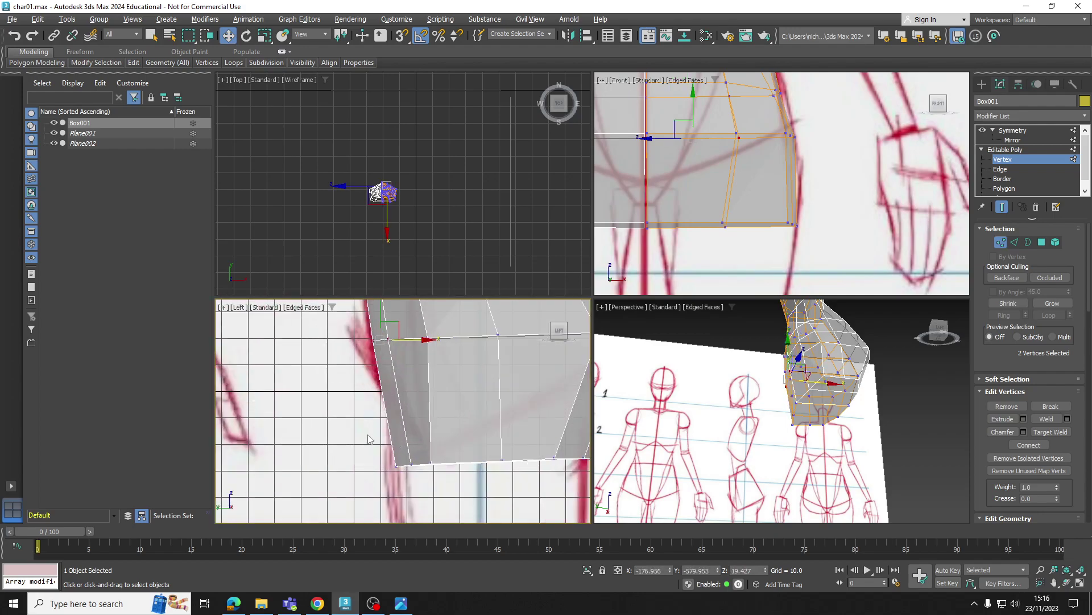
left_click_drag(446, 490, 444, 489)
left_click_drag(431, 447, 430, 426)
middle_click_drag(549, 415, 394, 438)
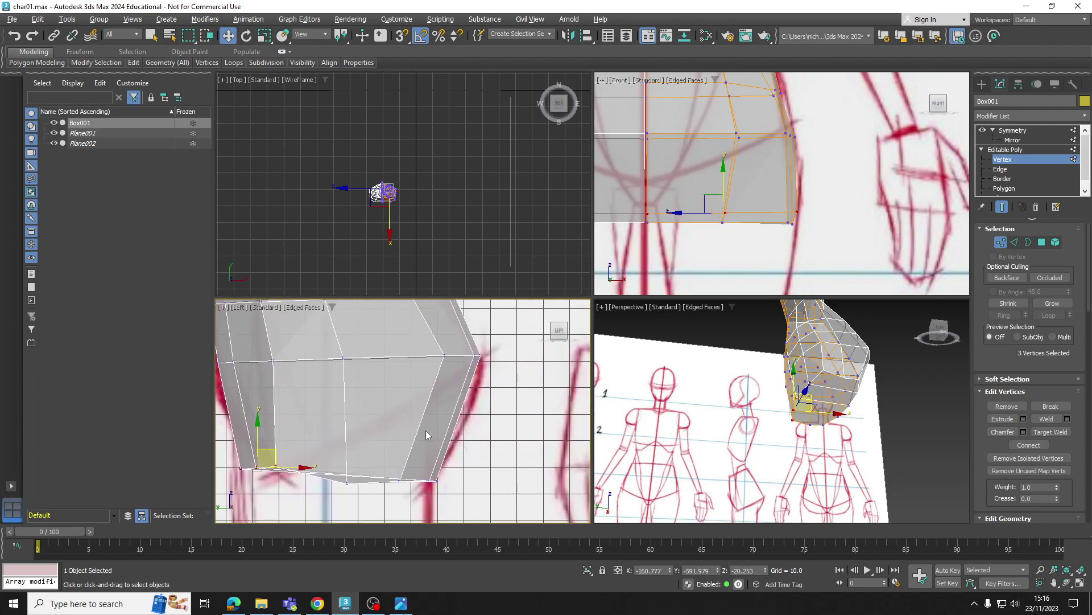
Step: Connect the ring of vertical edges between the hip line and the hips' lower edge to add an edge loop
middle_click_drag(469, 419, 519, 394)
left_click(1001, 170)
left_click_drag(262, 392, 261, 391)
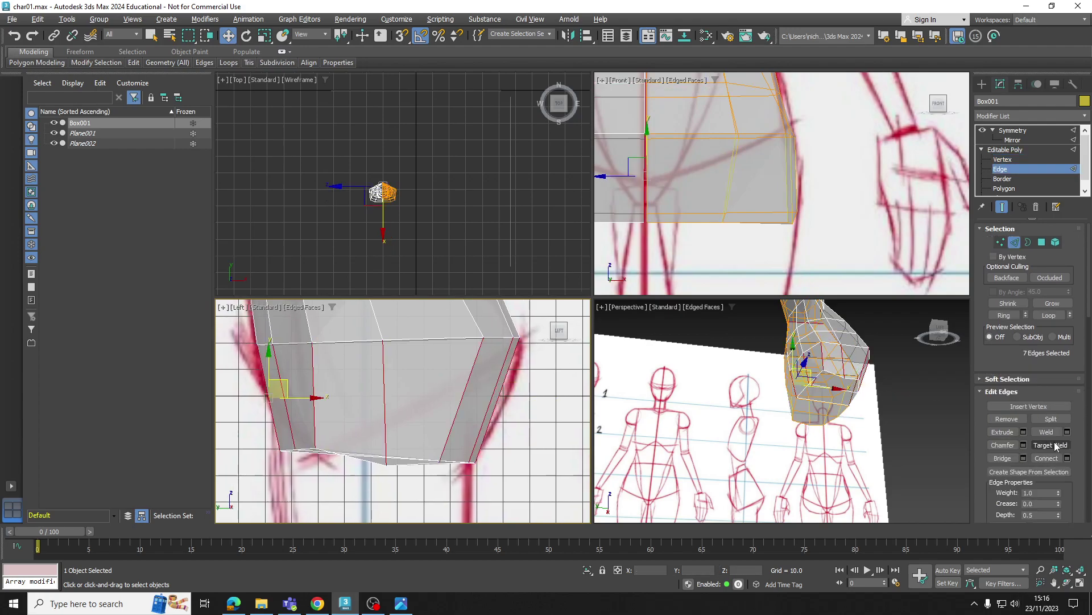
left_click(1044, 458)
Step: Move the new loop's front, rear and side vertices in the Left view to follow the reference hip outline
left_click(1003, 159)
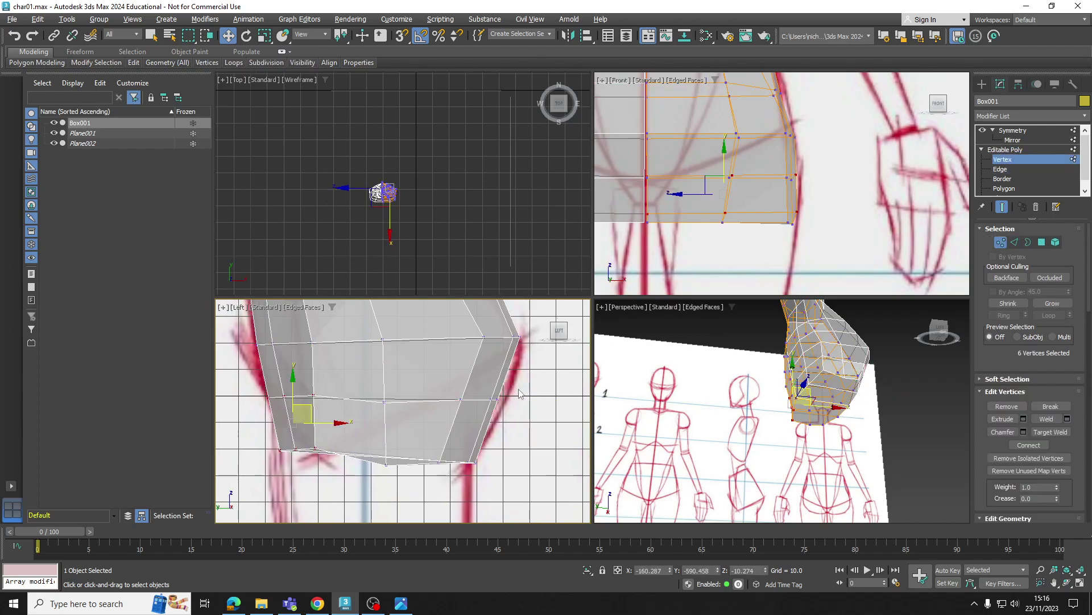
left_click_drag(519, 392, 493, 405)
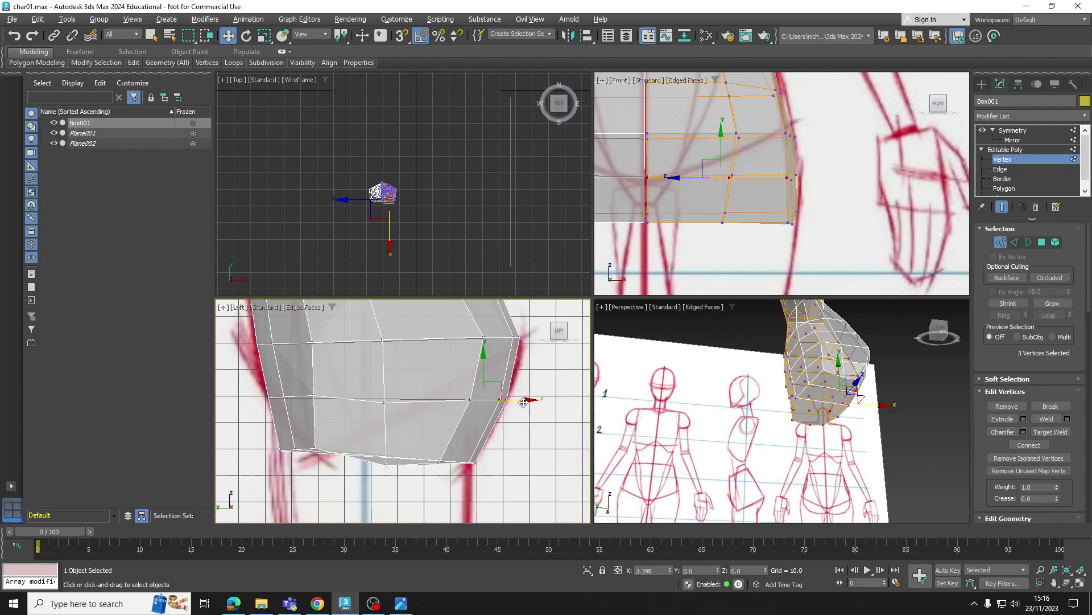
middle_click_drag(391, 405, 467, 398)
left_click_drag(361, 394, 408, 392)
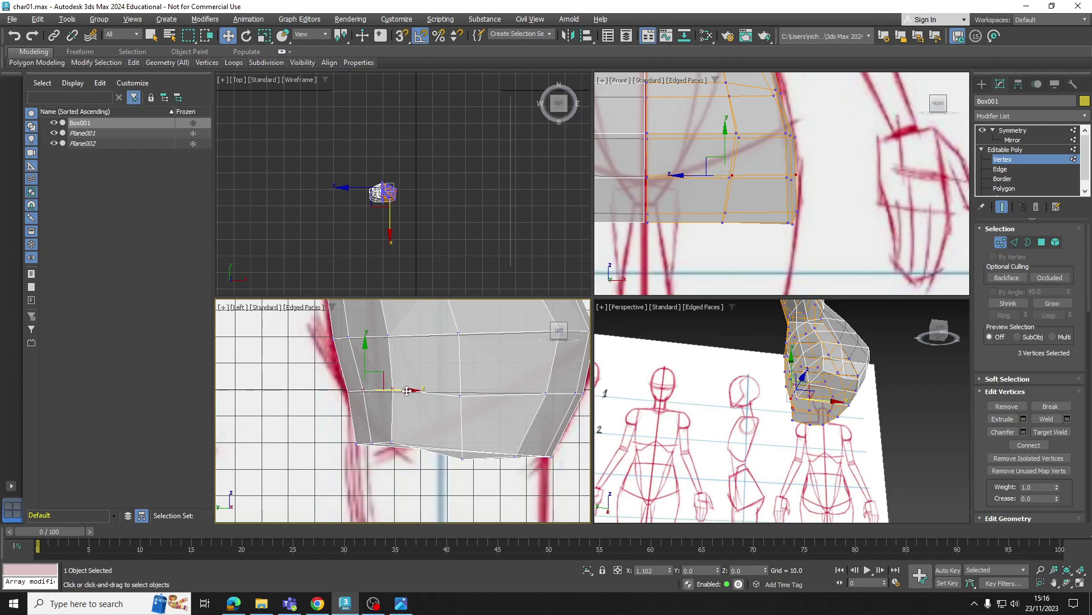
left_click(461, 395)
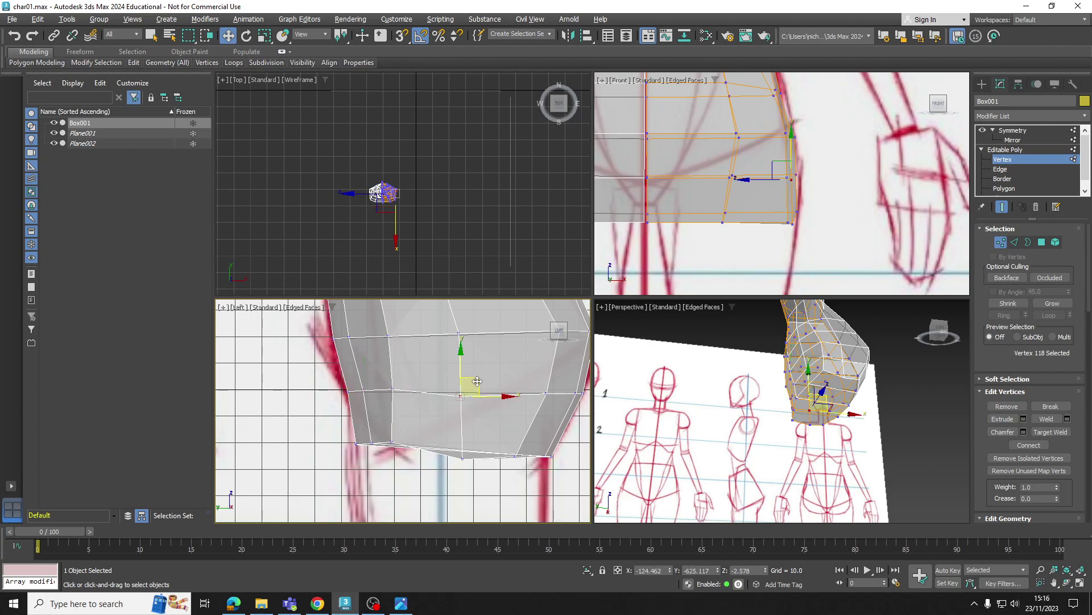
left_click_drag(477, 381, 478, 377)
Step: Move the outer side vertices of the hip rows outward in the Front view to match the reference hip outline
middle_click_drag(752, 201, 865, 228)
middle_click_drag(938, 230, 893, 223)
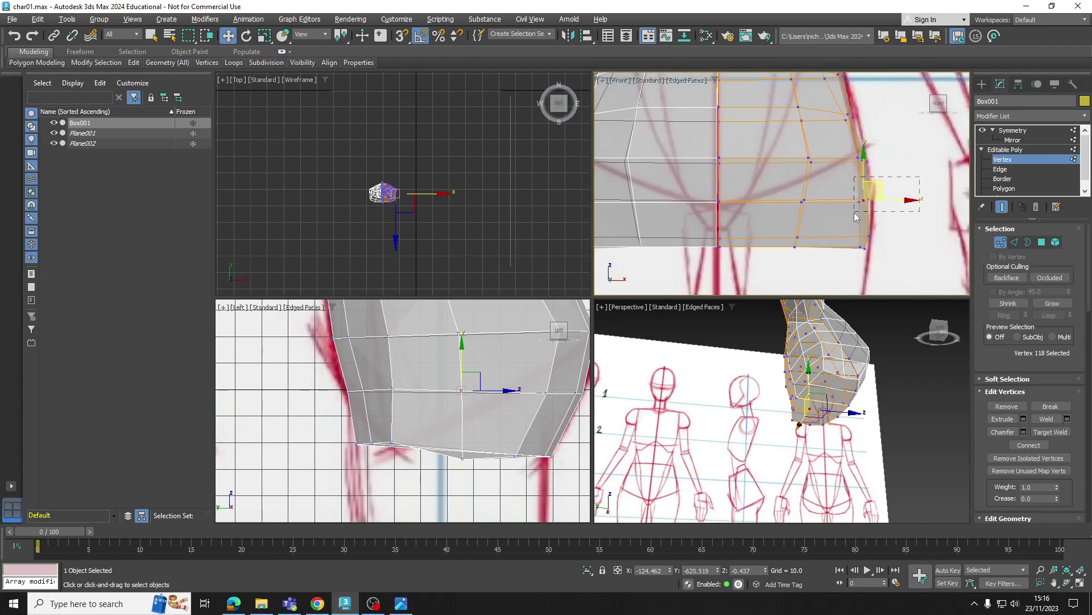
scroll(878, 207, "up", 3)
left_click_drag(855, 212, 888, 198)
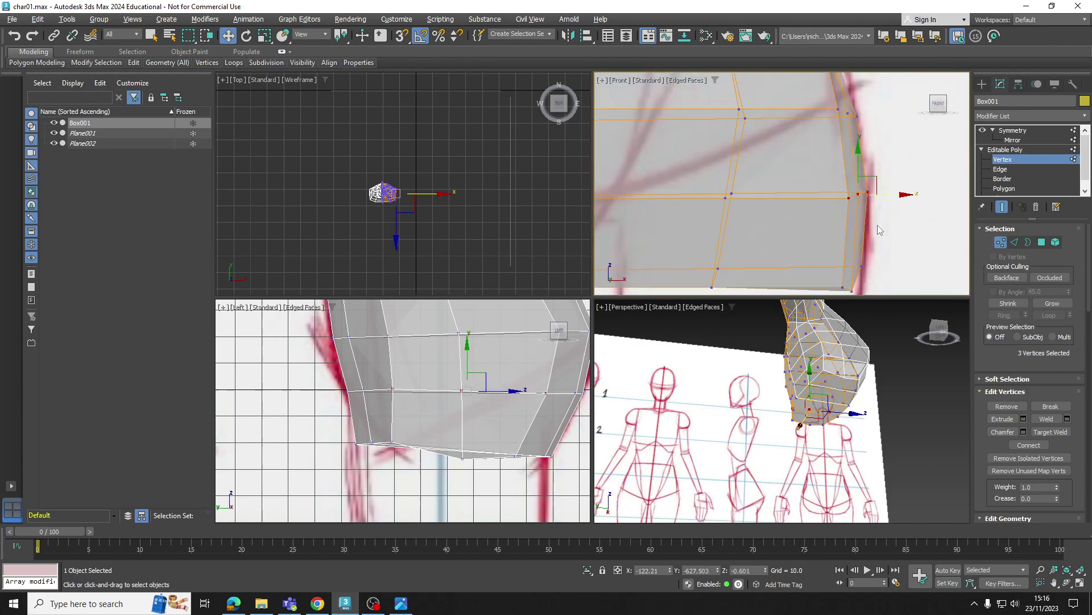
middle_click_drag(877, 226, 870, 274)
middle_click_drag(867, 177, 864, 240)
middle_click_drag(850, 144, 850, 206)
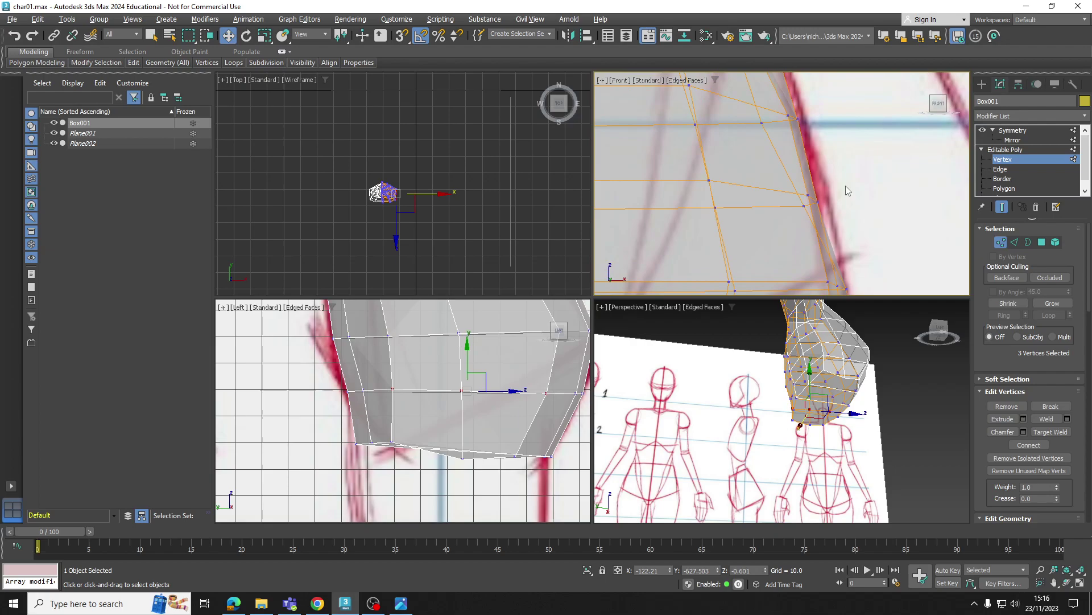
left_click_drag(800, 190, 843, 203)
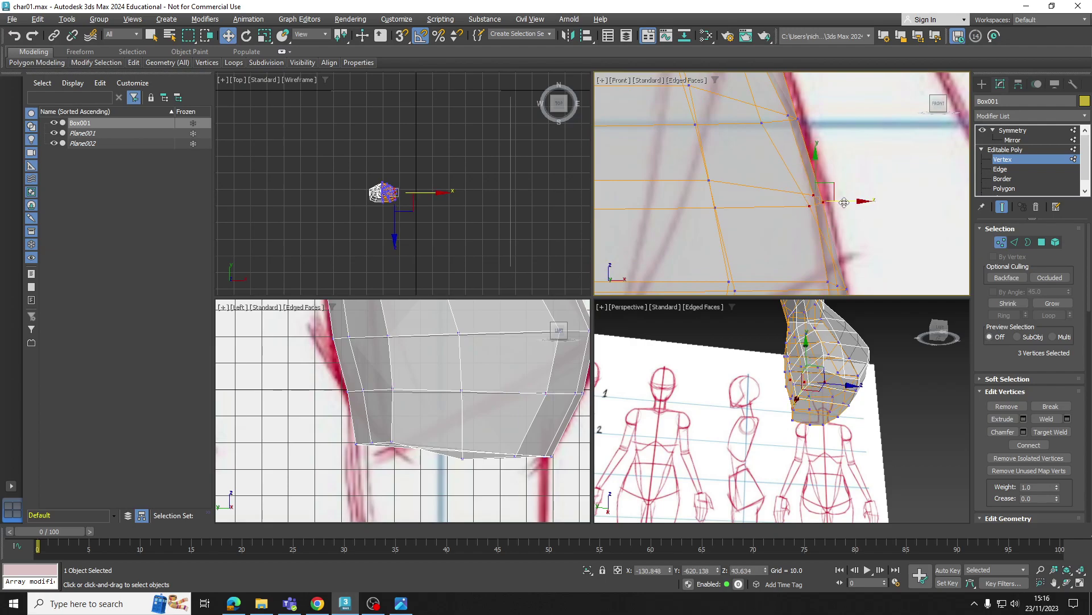
scroll(845, 203, "down", 3)
Step: Turn off see-through display and shift the hip vertices midway between the centre line and the side inward in the Perspective view
middle_click_drag(866, 371, 776, 394, "alt")
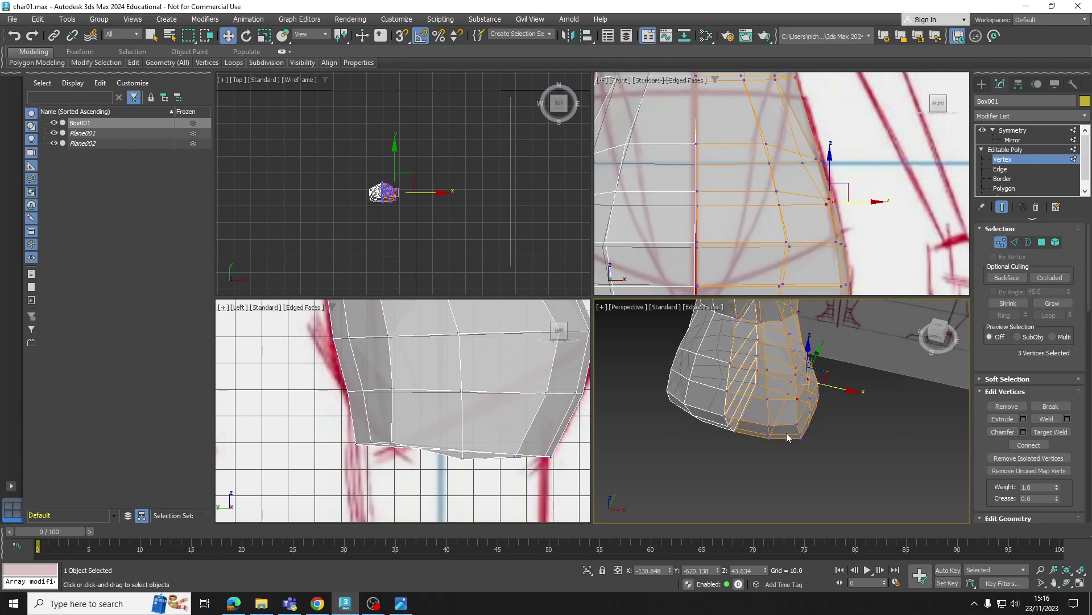
key("alt+x")
middle_click_drag(788, 437, 770, 400, "alt")
scroll(771, 400, "up", 2)
left_click(773, 411)
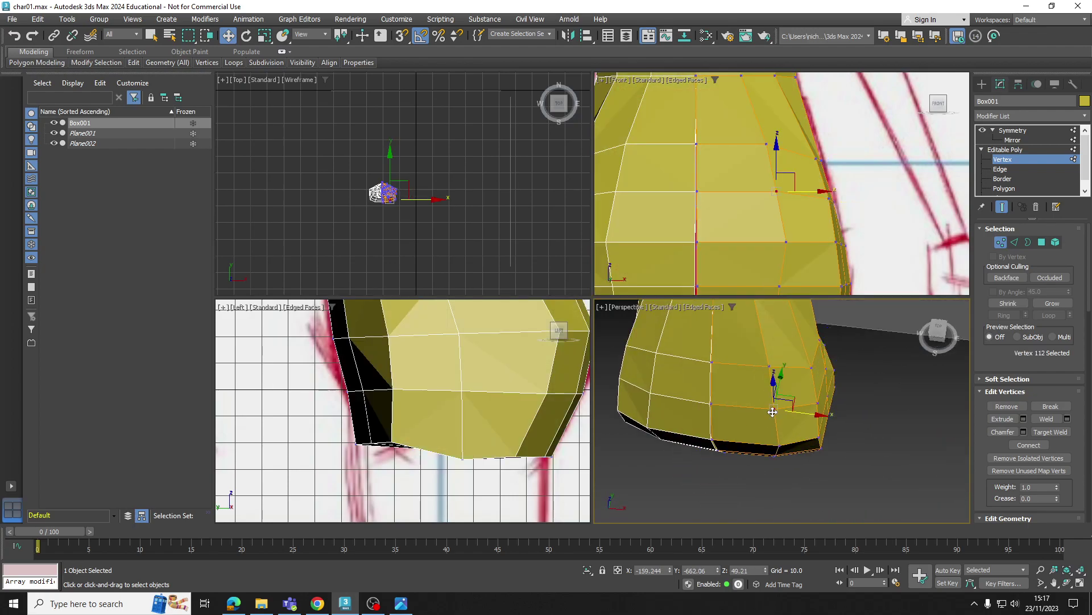
left_click(774, 443)
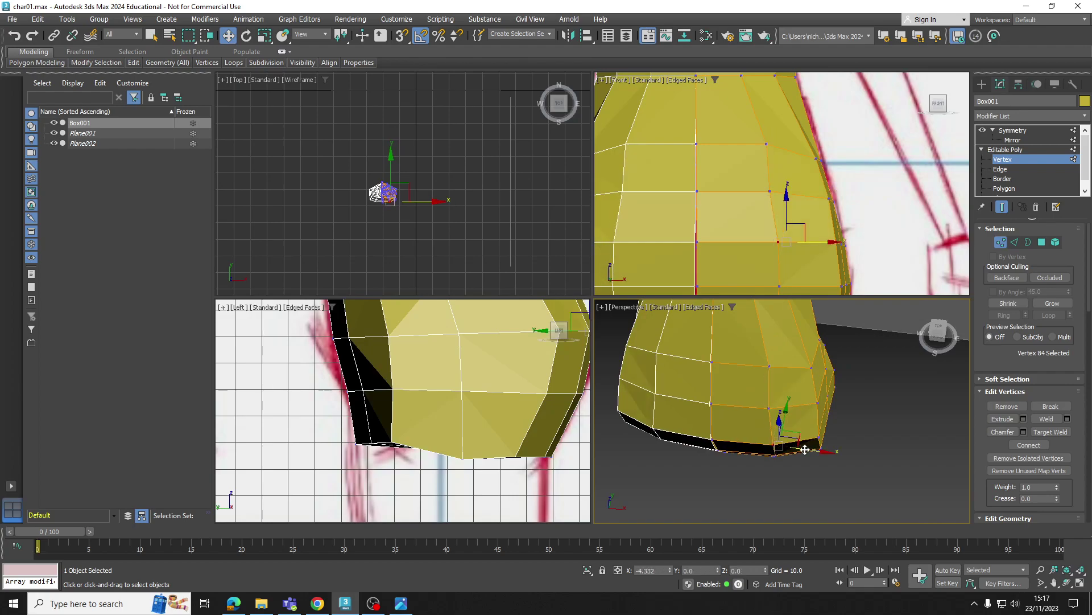
middle_click_drag(809, 445, 820, 455, "alt")
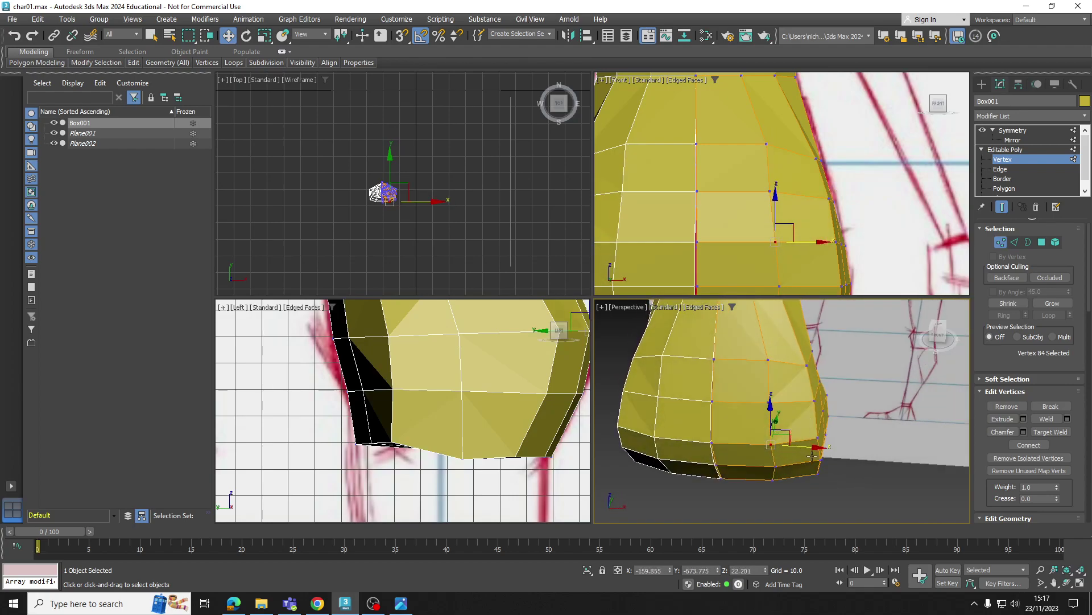
Step: Adjust the column of vertices beside the hips' outer edge row by row in the Perspective view to round the form
left_click(821, 449)
left_click(816, 473)
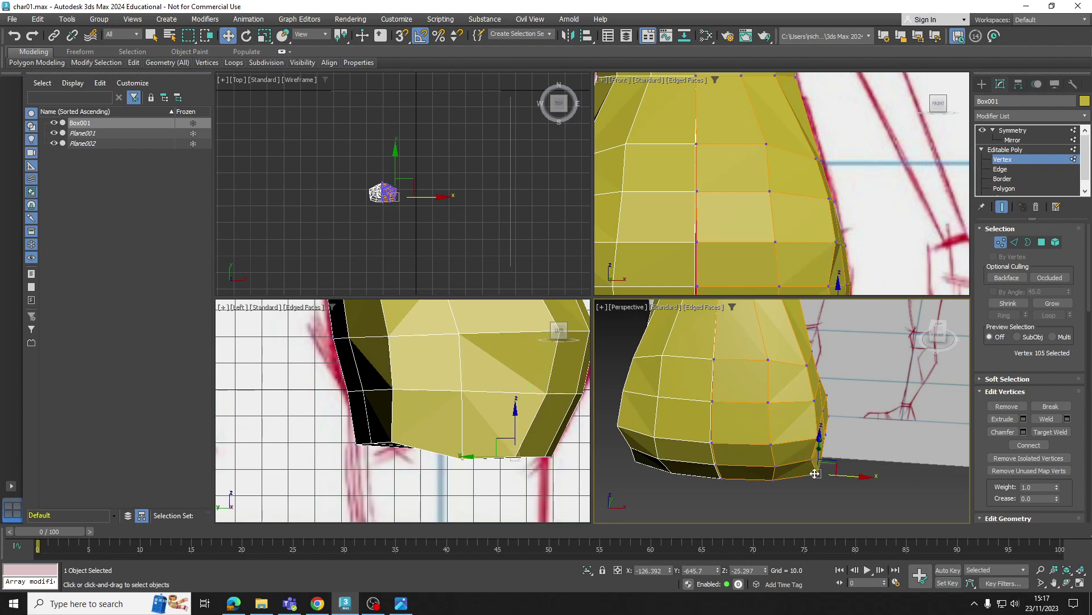
left_click_drag(844, 474, 842, 441)
left_click(819, 438)
left_click(812, 401)
middle_click_drag(814, 403, 819, 428, "alt")
left_click_drag(847, 400, 844, 400)
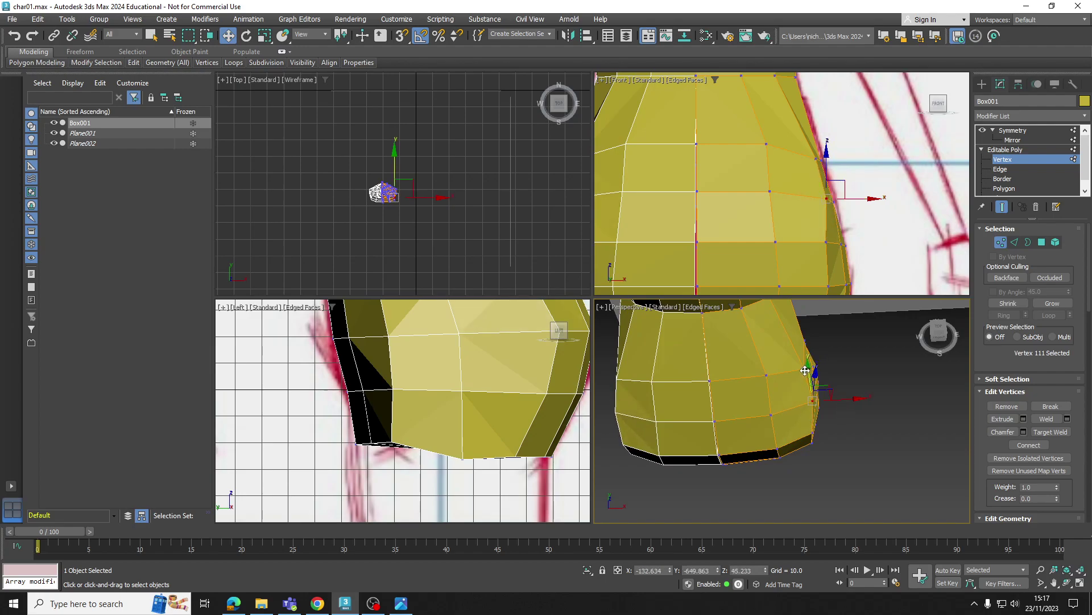
left_click(804, 342)
Step: Select three vertices down the outermost side of the hips and move them outward along X in the Perspective view
middle_click_drag(804, 341, 788, 444, "alt")
left_click(790, 416)
left_click(781, 427, "ctrl")
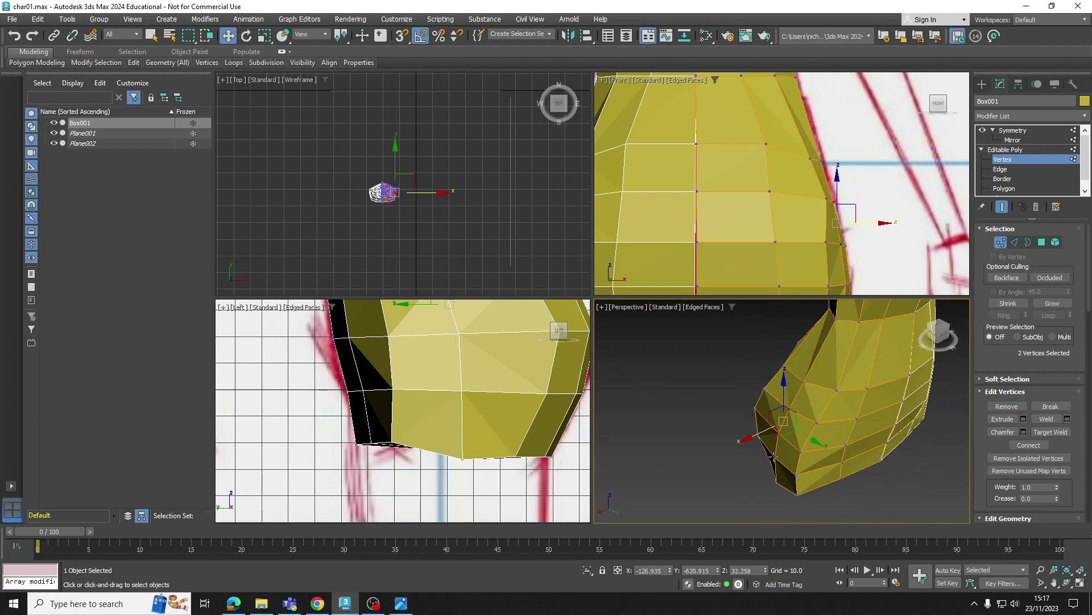
left_click(774, 455, "ctrl")
left_click_drag(749, 449, 753, 448)
Step: Move the stray centre-line vertices of the hips toward the symmetry axis in the Front view
middle_click_drag(753, 448, 765, 402, "alt")
scroll(791, 423, "up", 6)
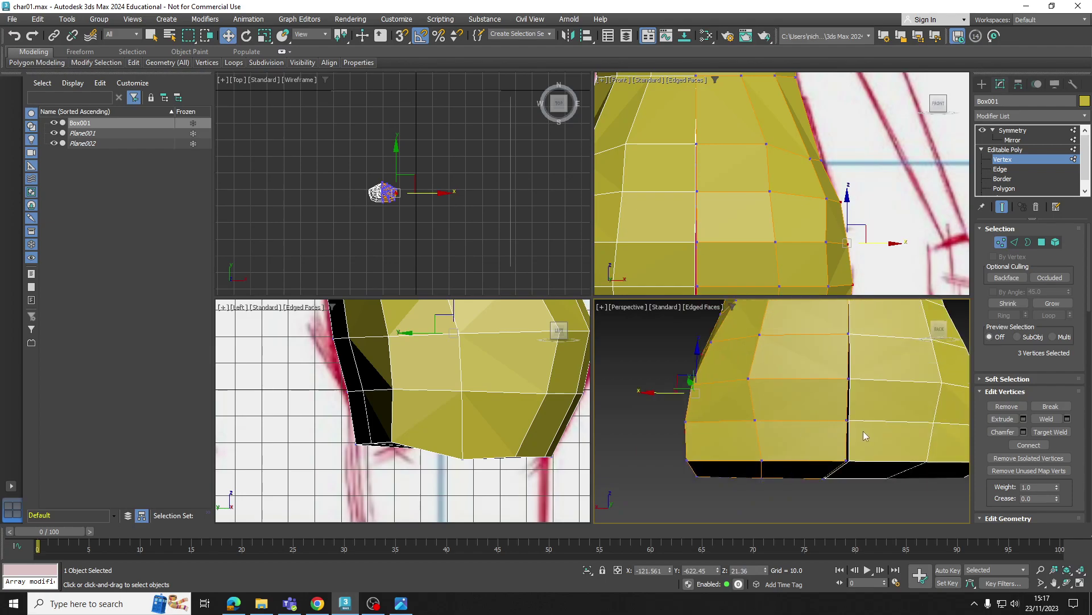
scroll(815, 418, "up", 3)
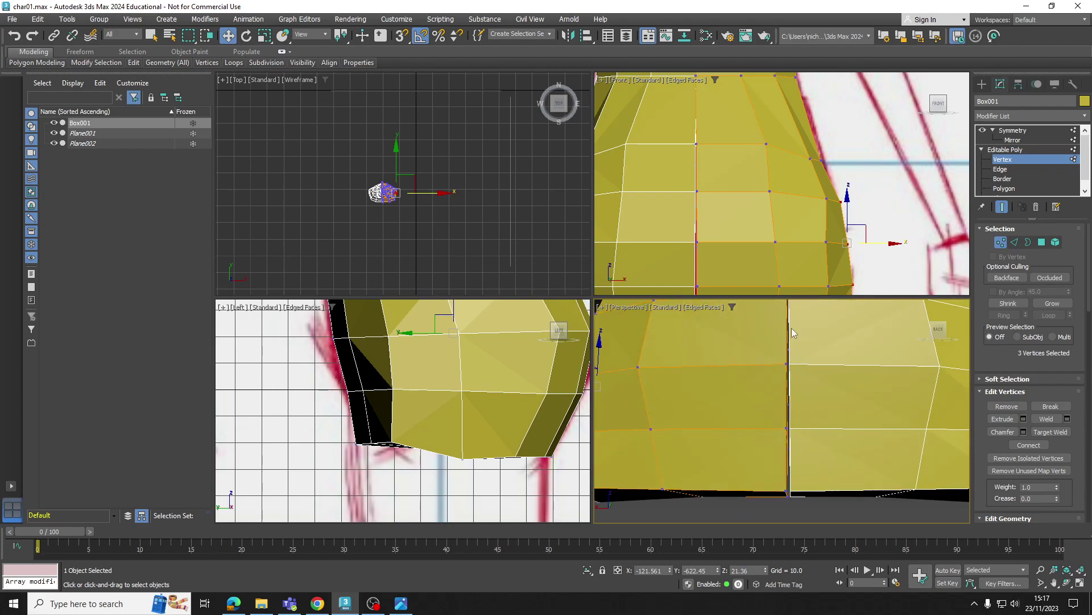
scroll(648, 152, "up", 5)
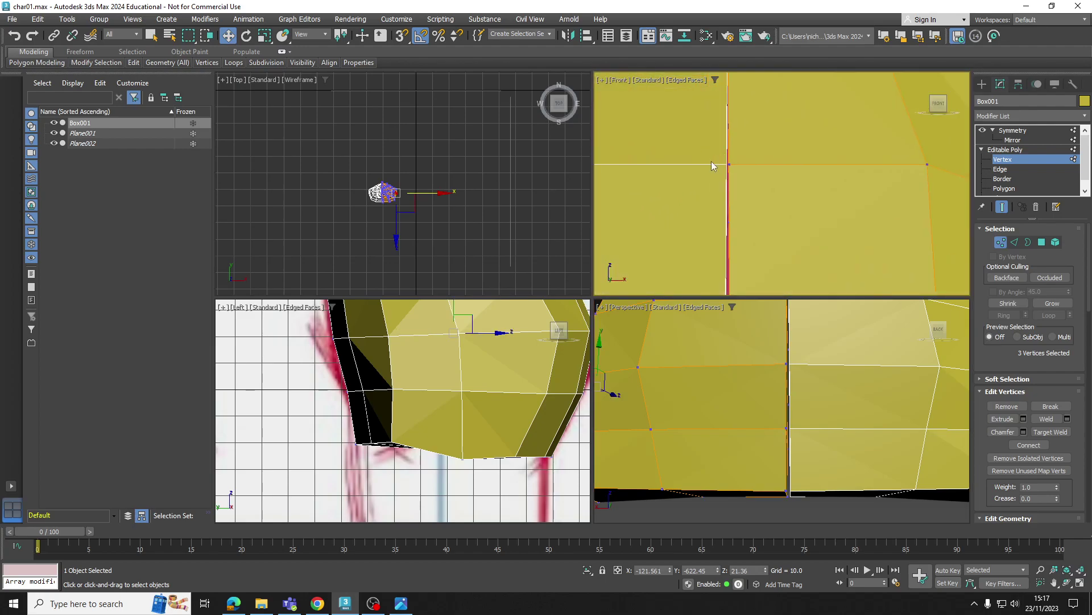
left_click(738, 165)
left_click_drag(760, 167, 759, 165)
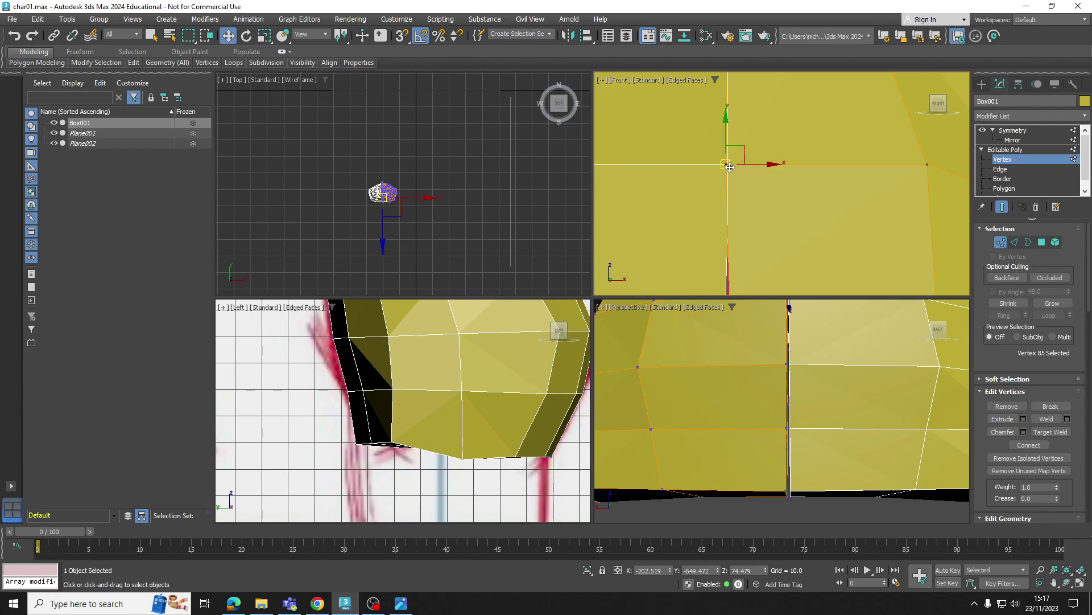
scroll(730, 167, "down", 5)
middle_click_drag(751, 217, 757, 176)
left_click_drag(759, 176, 727, 200)
scroll(745, 184, "up", 2)
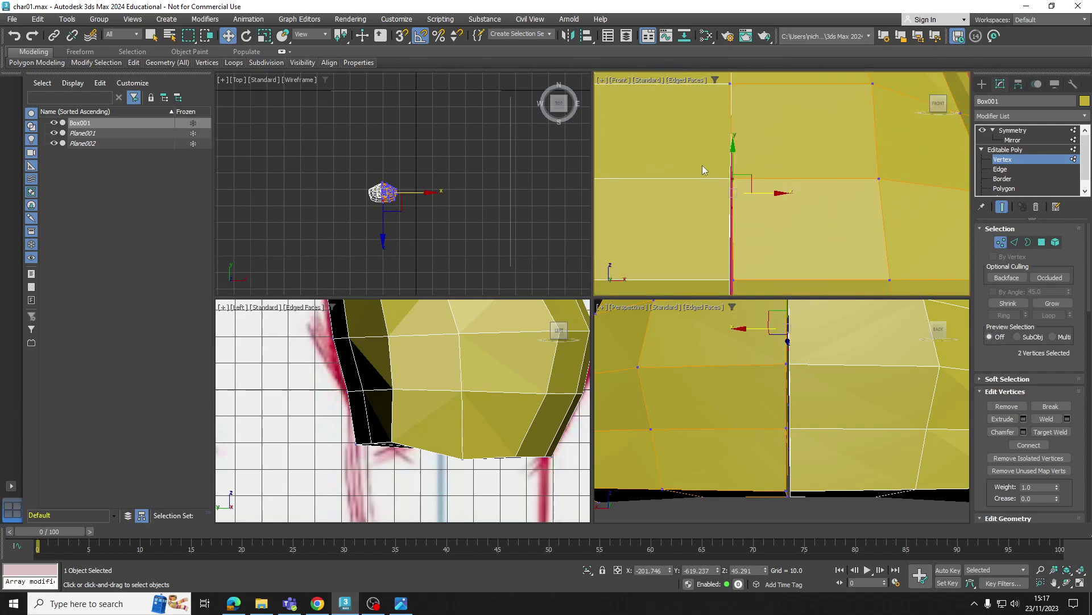
Step: Select the hips' whole column of centre-line vertices in the Front view and shift it about -0.85 along X to close the mirror seam
scroll(702, 165, "down", 5)
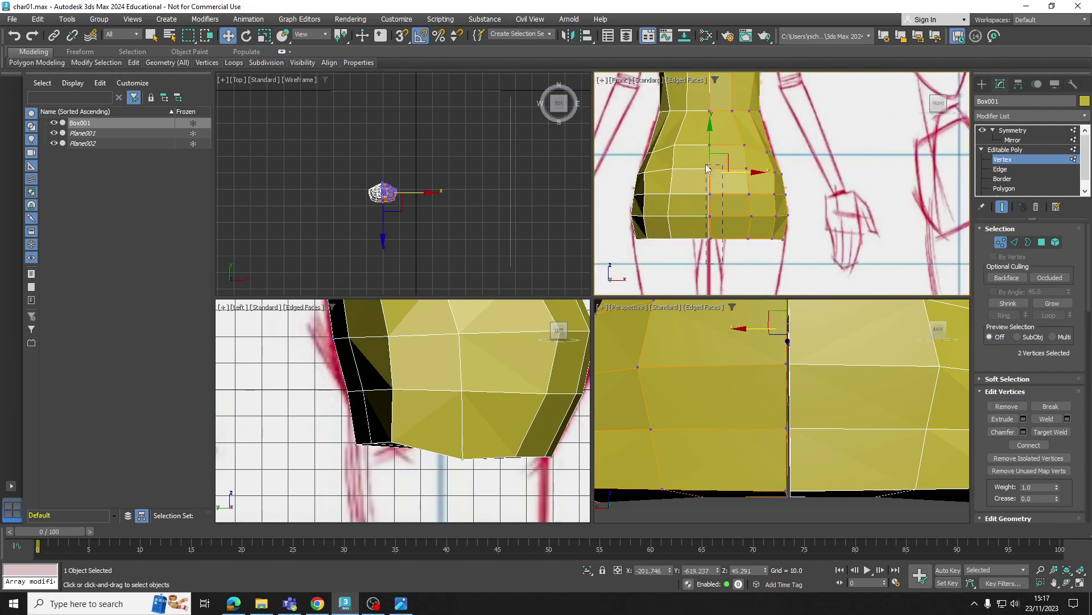
left_click(707, 166, "shift")
scroll(706, 166, "up", 4)
left_click_drag(739, 244, 737, 243)
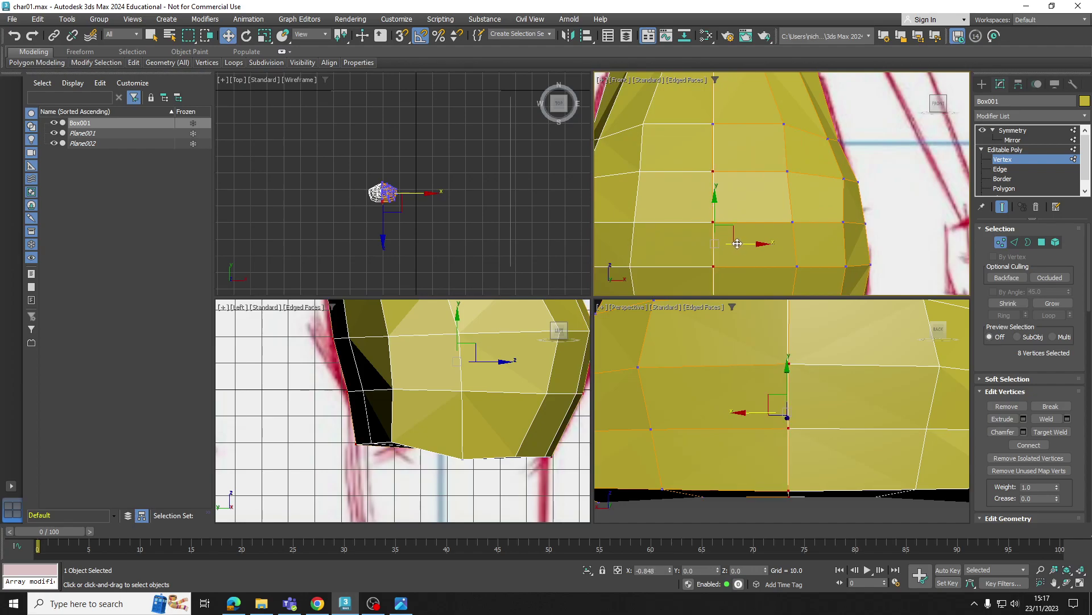
left_click(737, 243)
scroll(739, 242, "down", 4)
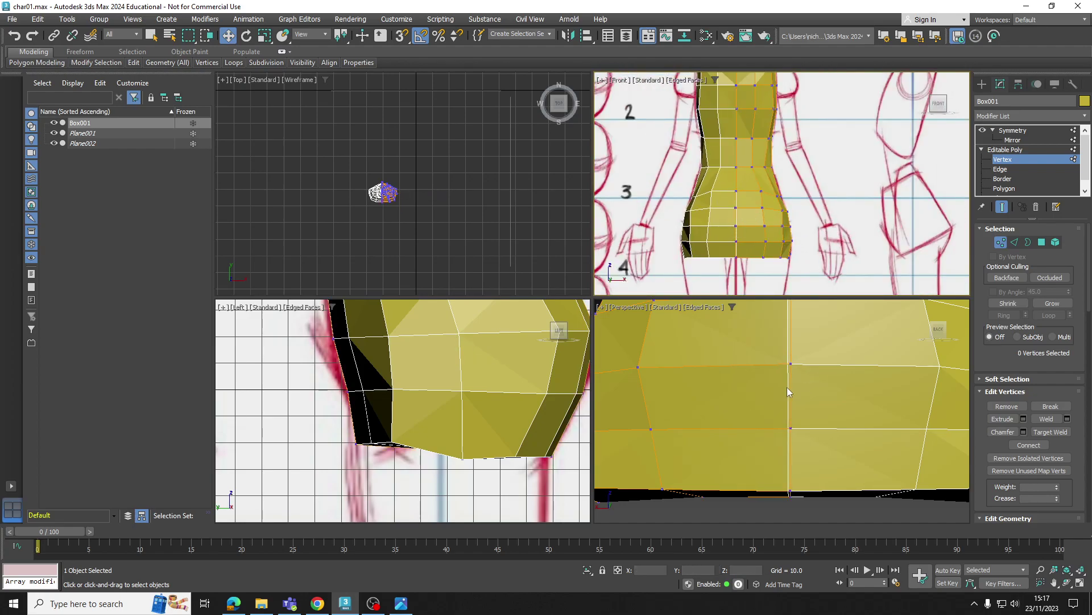
Step: Select the two polygons on the underside of the hips' modelled half and extrude them downward to start the leg
scroll(787, 387, "down", 5)
middle_click_drag(760, 385, 797, 356, "alt")
left_click(1008, 178)
left_click(1009, 188)
left_click(859, 449)
left_click(804, 447)
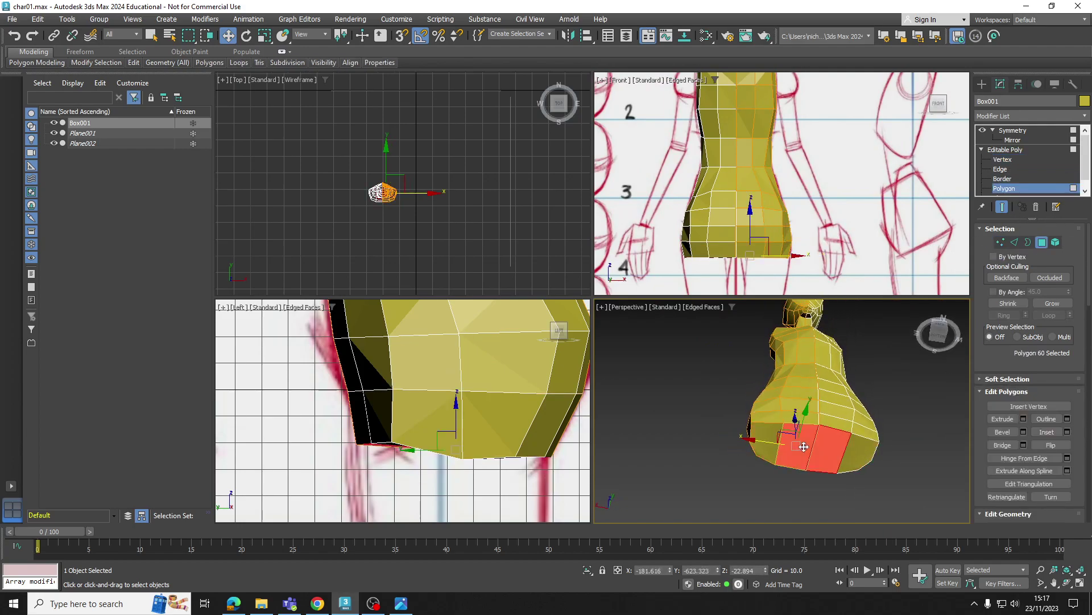
left_click(771, 443, "ctrl")
left_click(1002, 418)
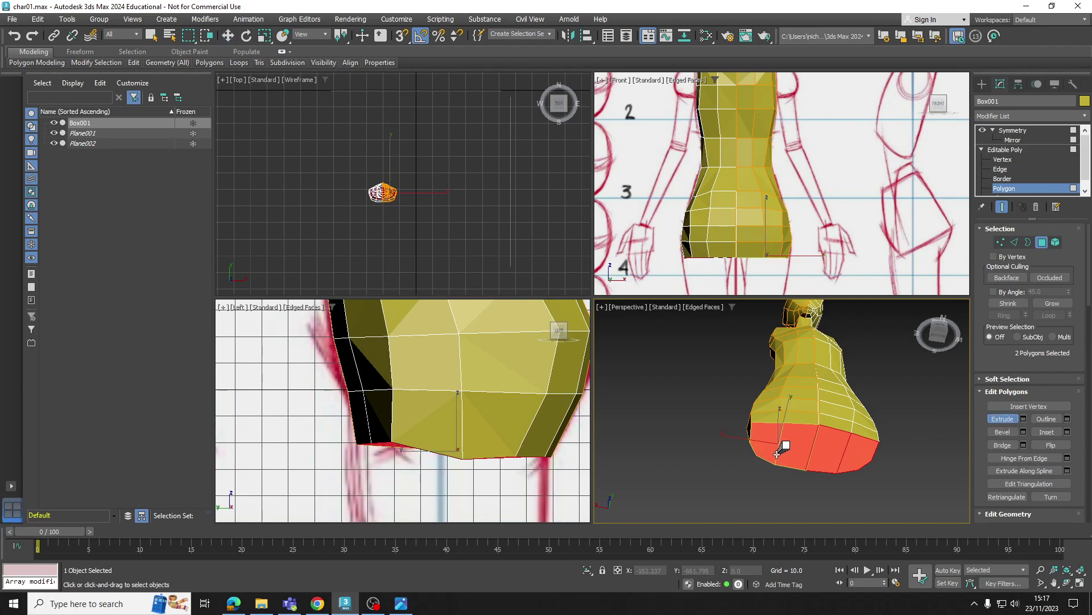
left_click_drag(789, 445, 807, 309)
Step: Move the extruded leg's end polygons outward to open a gap between the thighs
middle_click_drag(777, 442, 731, 471)
key("w")
left_click_drag(731, 471, 700, 461)
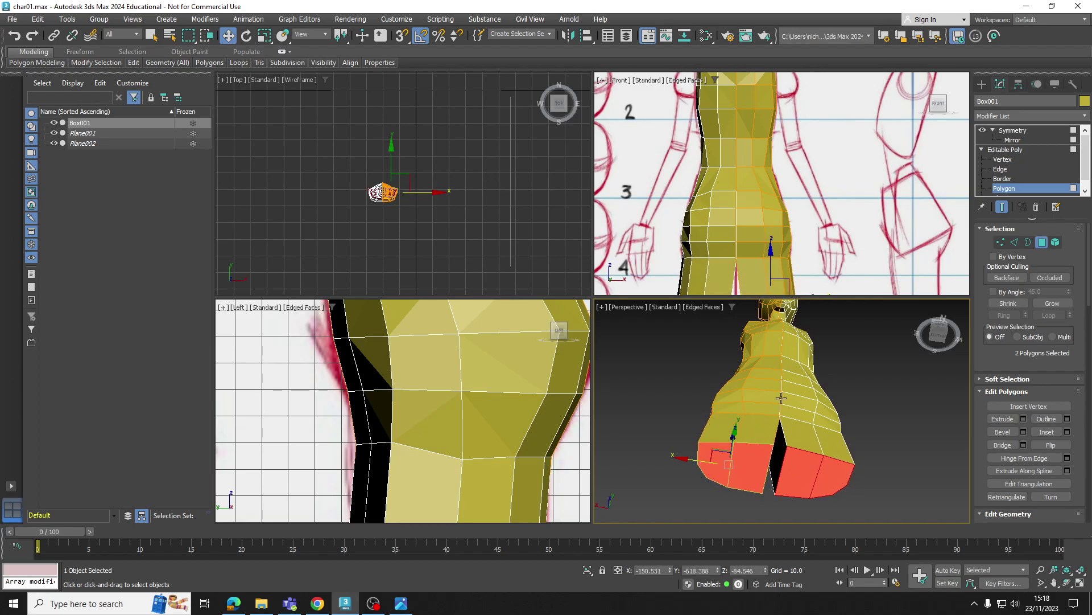
Step: Turn on see-through display and align the inner vertices of the thigh's lower end with the reference inner-leg line in the Front view
middle_click_drag(769, 244, 770, 134)
scroll(746, 167, "up", 4)
middle_click_drag(726, 177, 756, 178)
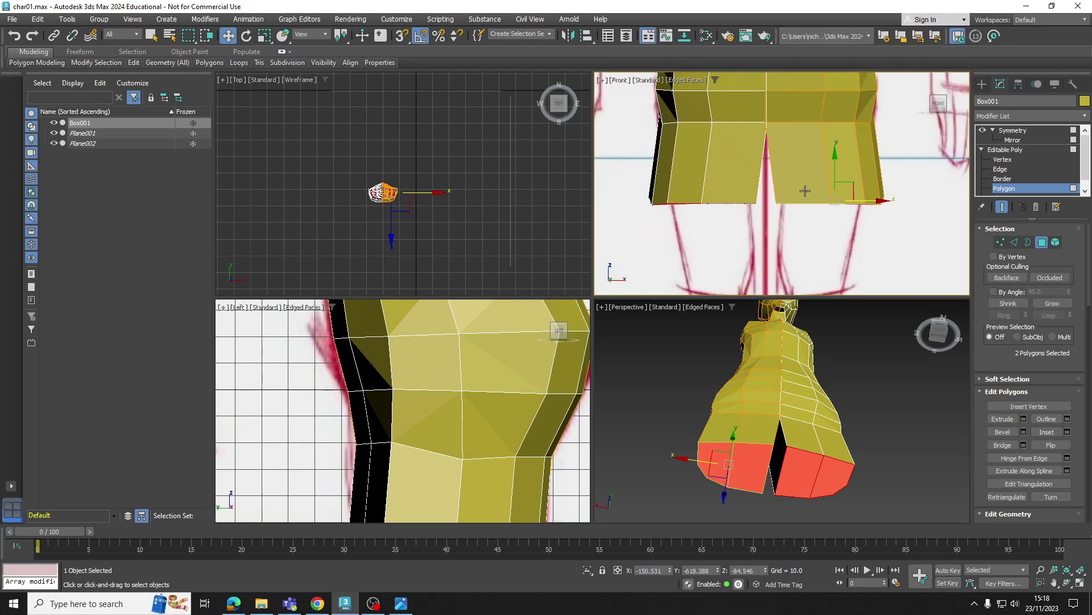
left_click(1000, 160)
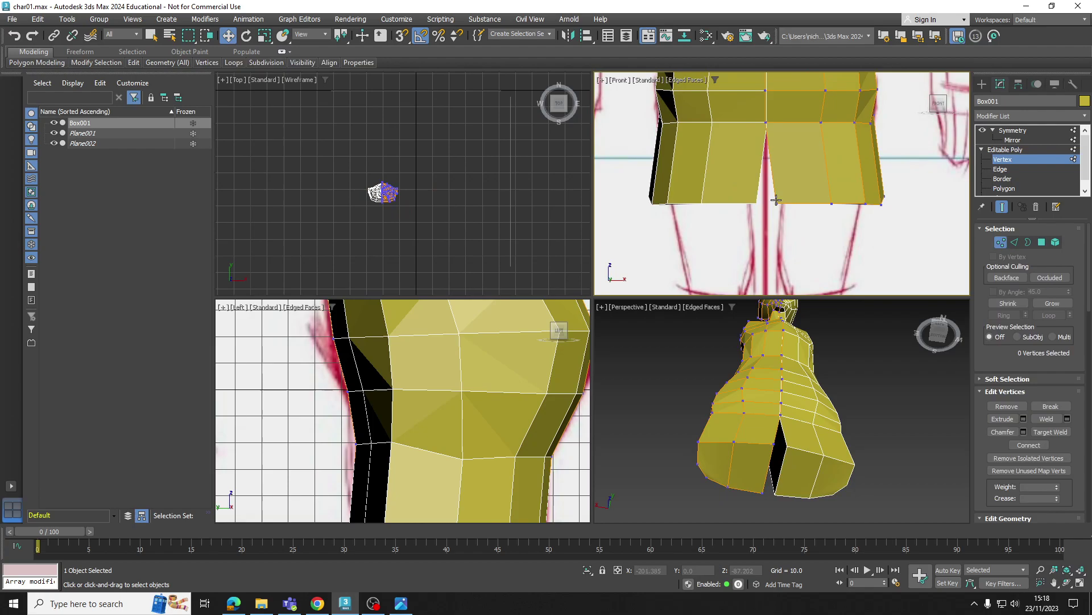
middle_click_drag(793, 193, 780, 194)
key("alt+x")
scroll(781, 201, "up", 4)
left_click_drag(734, 187, 783, 198)
Step: Move the outer and middle vertices of the thigh's lower end inward in the Front view to match the reference outer-leg line
middle_click_drag(945, 228, 887, 234)
left_click_drag(852, 232, 851, 228)
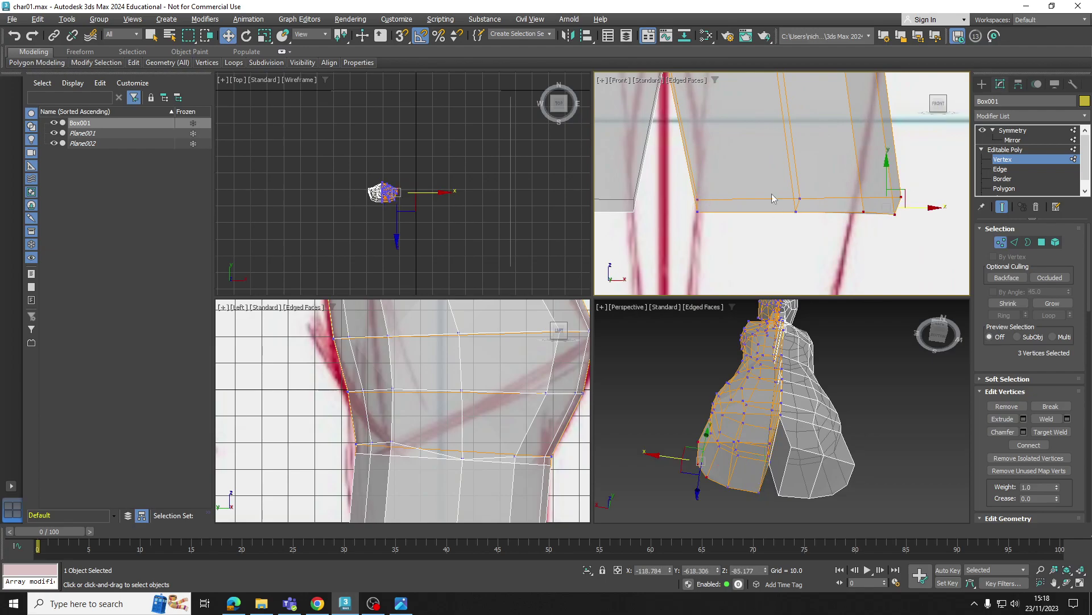
left_click_drag(930, 235, 850, 208)
scroll(879, 175, "down", 2)
middle_click_drag(836, 137, 835, 171)
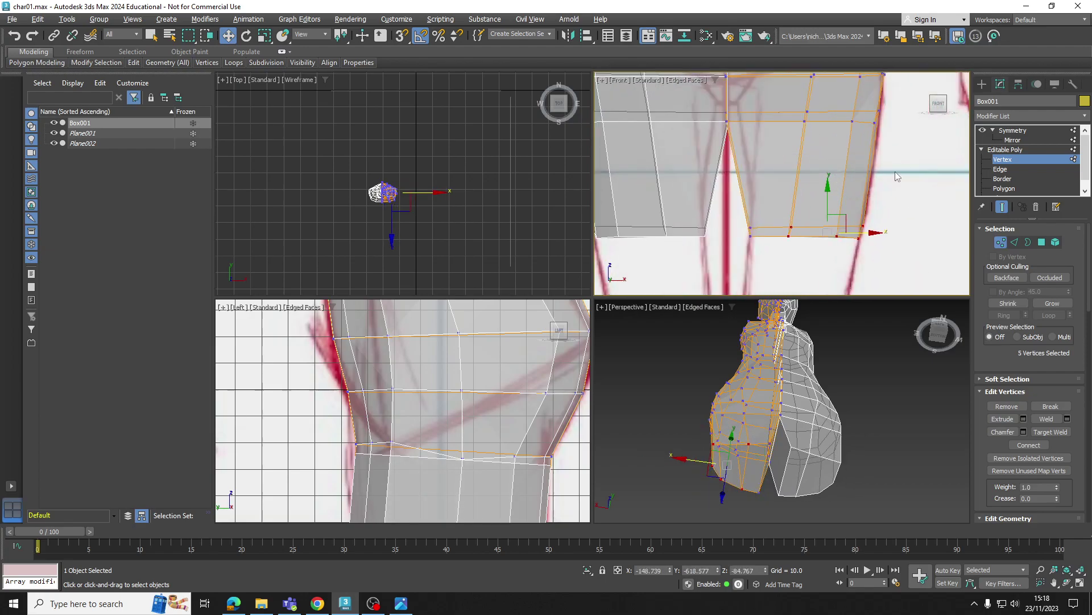
Step: Connect the ring of vertical edges around the thigh section to add an edge loop at mid-height
left_click(1002, 169)
left_click_drag(735, 185, 735, 185)
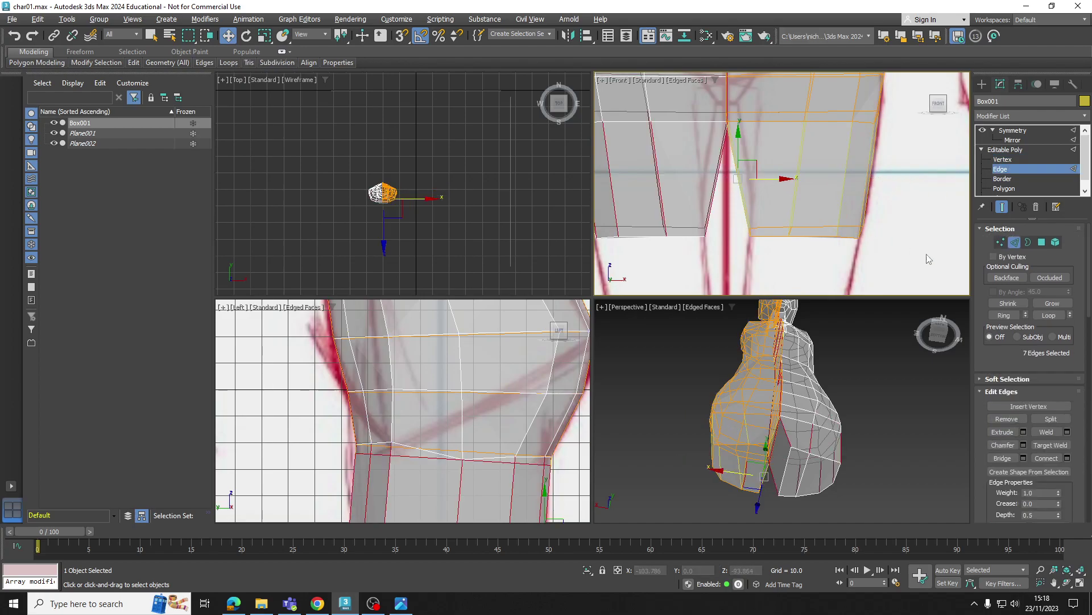
left_click(1045, 458)
Step: Move the thigh loop's outer and inner vertices in the Front view to follow the reference leg outlines
left_click(1011, 160)
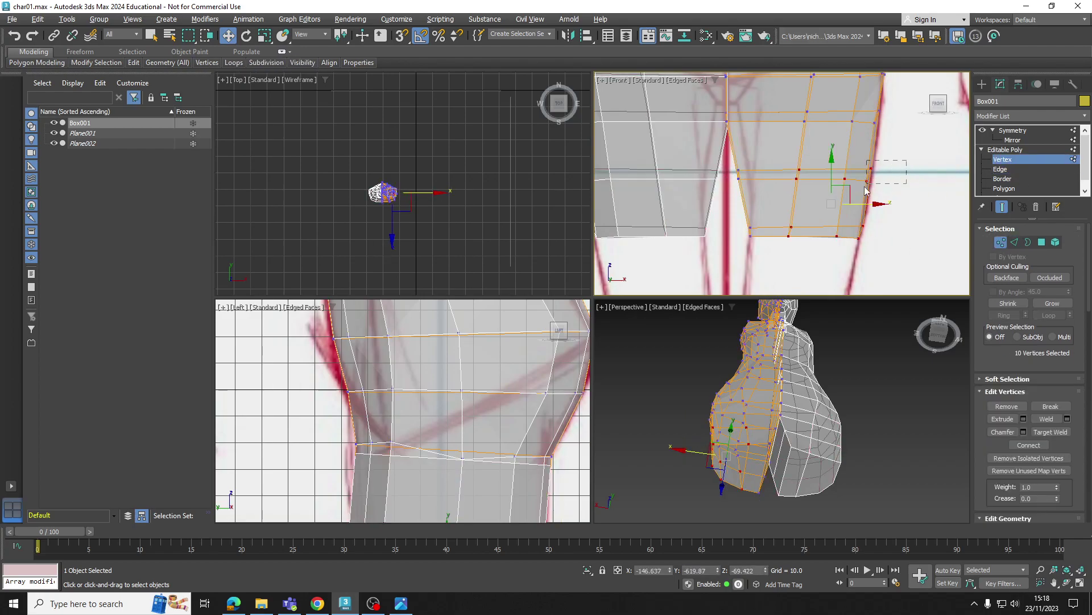
left_click_drag(865, 190, 841, 189)
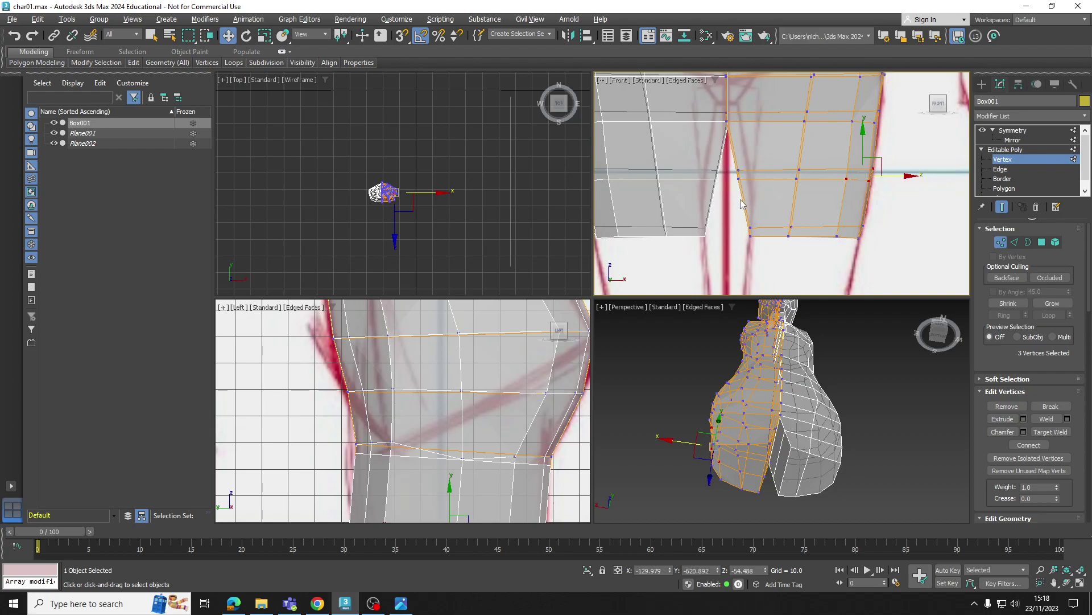
left_click_drag(756, 166, 790, 174)
Step: Extrude the two bottom polygons of the thigh and move them down to the reference ankle in the Front view
left_click(1003, 188)
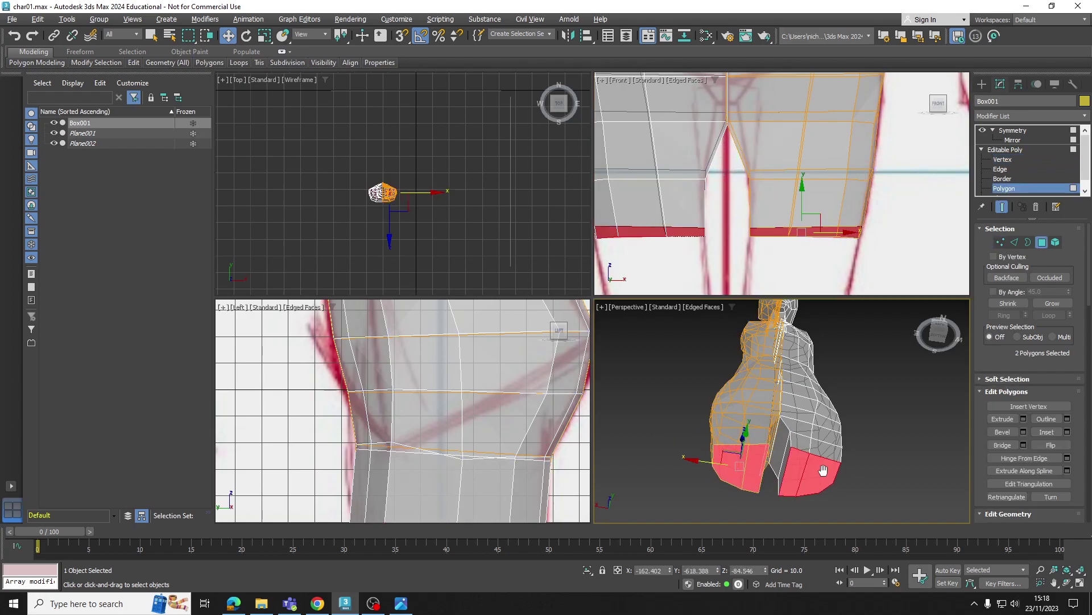
scroll(807, 247, "down", 3)
left_click(1003, 418)
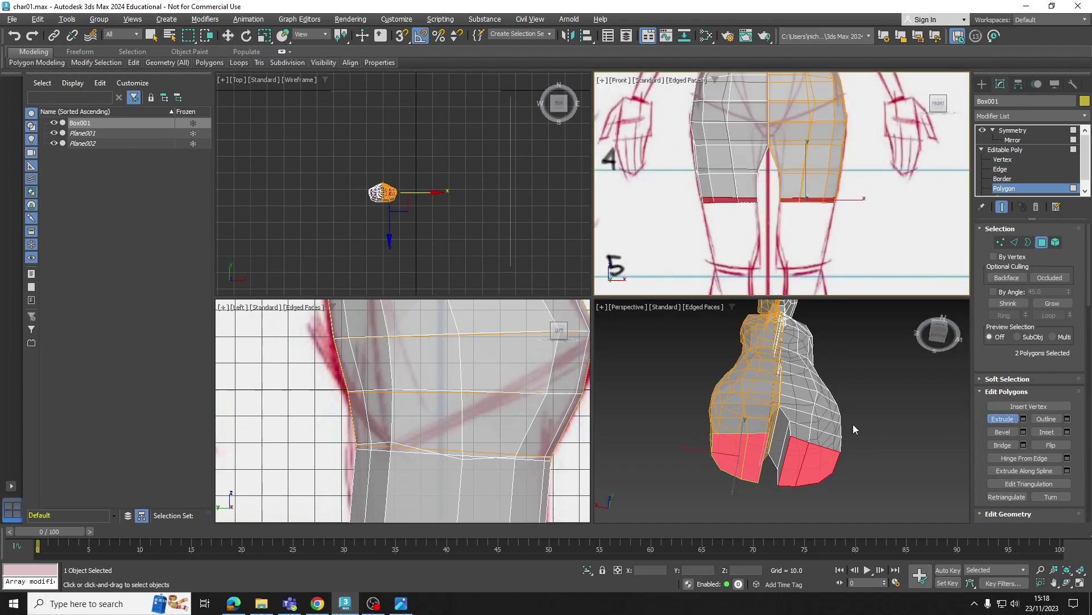
scroll(805, 172, "down", 3)
middle_click_drag(804, 172, 804, 149)
middle_click_drag(817, 422, 816, 396)
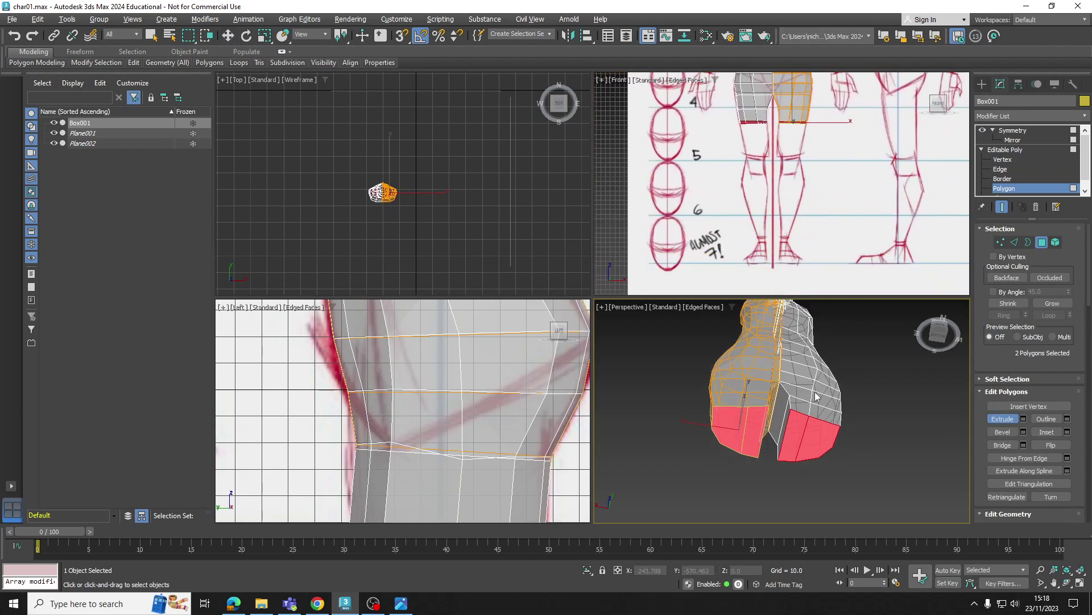
middle_click_drag(800, 436, 814, 473, "alt")
left_click_drag(759, 430, 789, 329)
key("w")
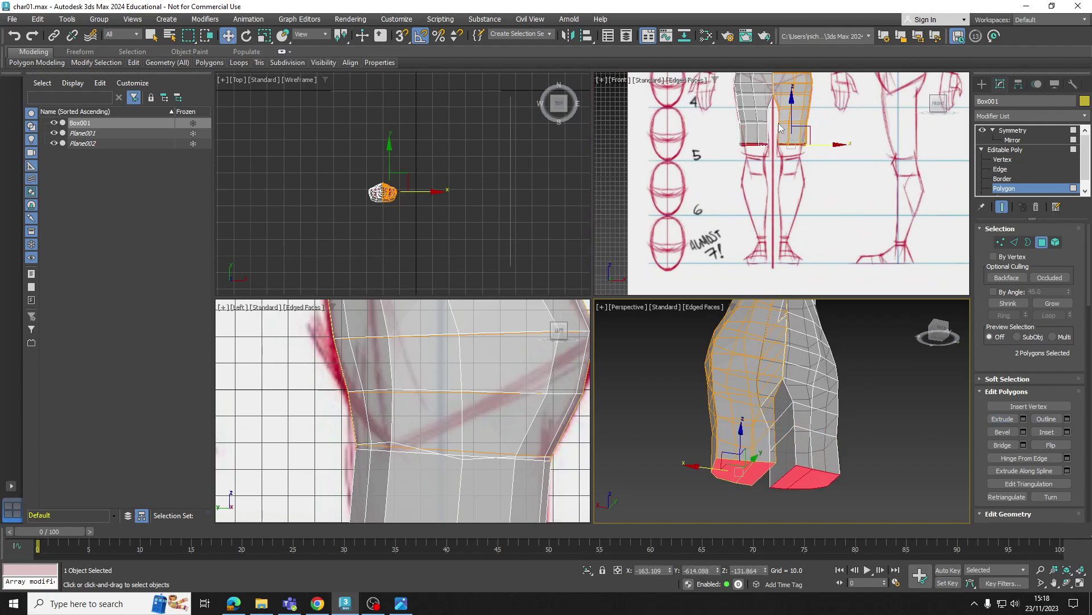
left_click_drag(792, 99, 795, 207)
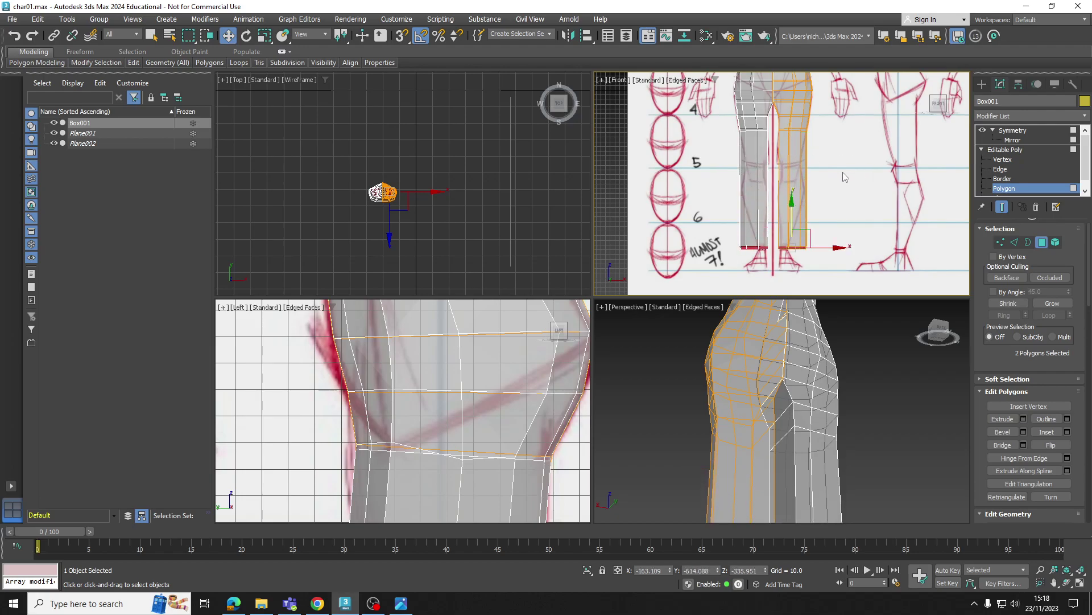
Step: Connect the vertical edges around the new leg section to add a horizontal edge loop
left_click(1001, 169)
scroll(835, 181, "up", 4)
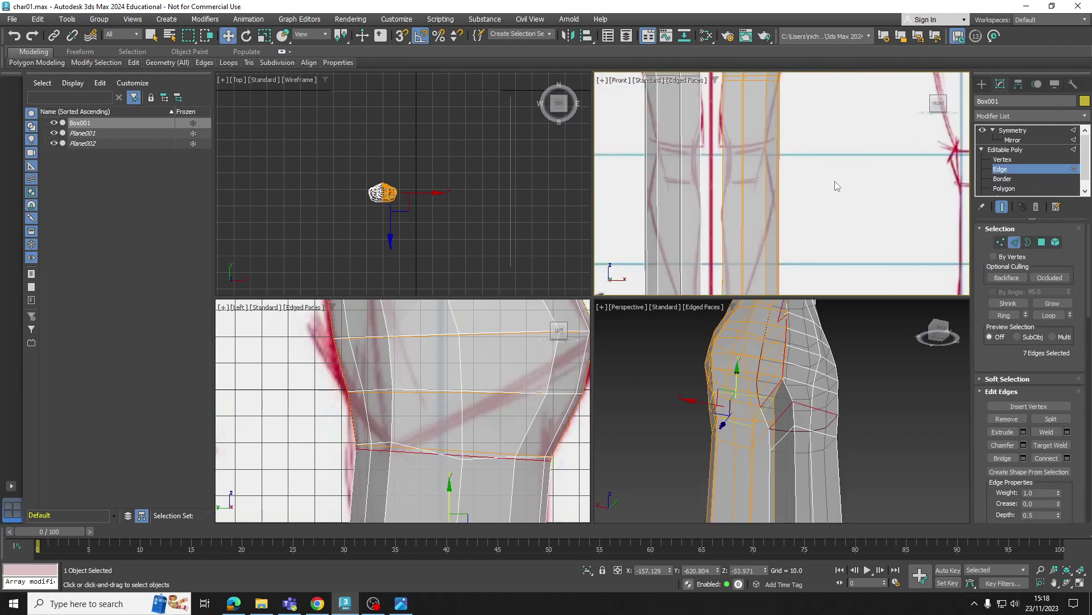
double_click(712, 206)
left_click(1048, 458)
middle_click_drag(709, 165, 730, 190)
Step: Move the new loop's vertices up to the upper knee line of the Front view reference
left_click(1003, 159)
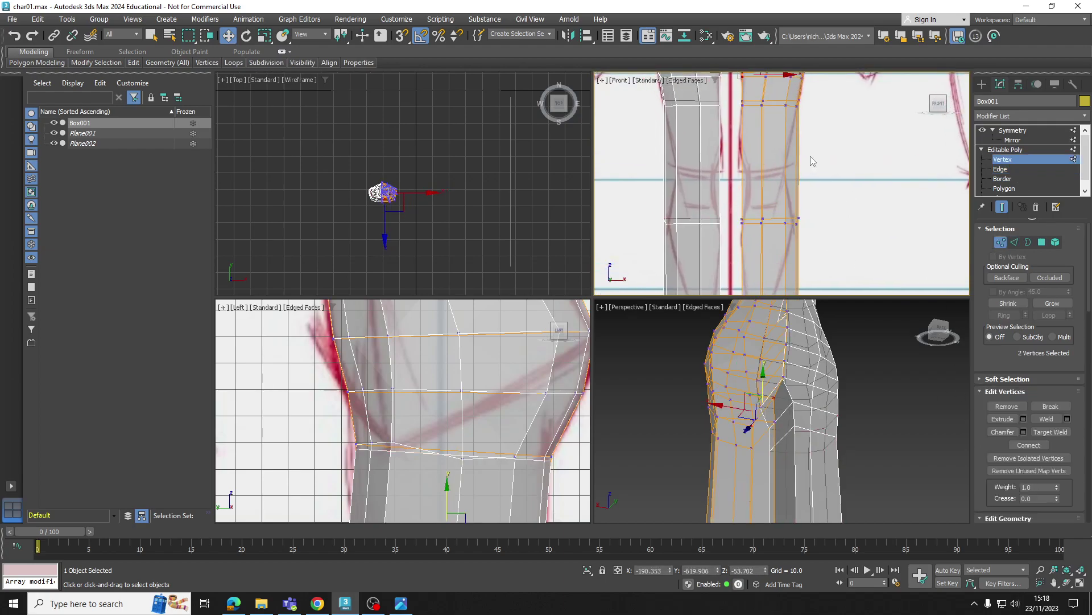
middle_click_drag(784, 159, 794, 194)
left_click_drag(733, 233, 826, 270)
scroll(779, 230, "up", 2)
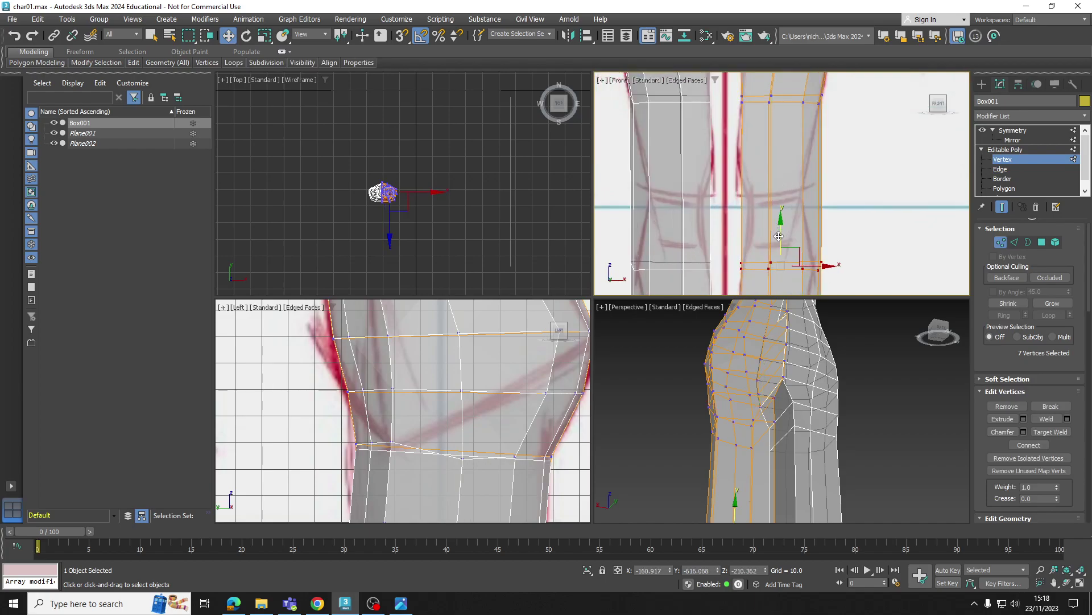
left_click_drag(780, 235, 785, 168)
mouse_move(785, 150)
middle_mouse_down()
mouse_move(790, 205)
mouse_move(792, 154)
middle_mouse_up()
middle_click_drag(785, 225, 784, 182)
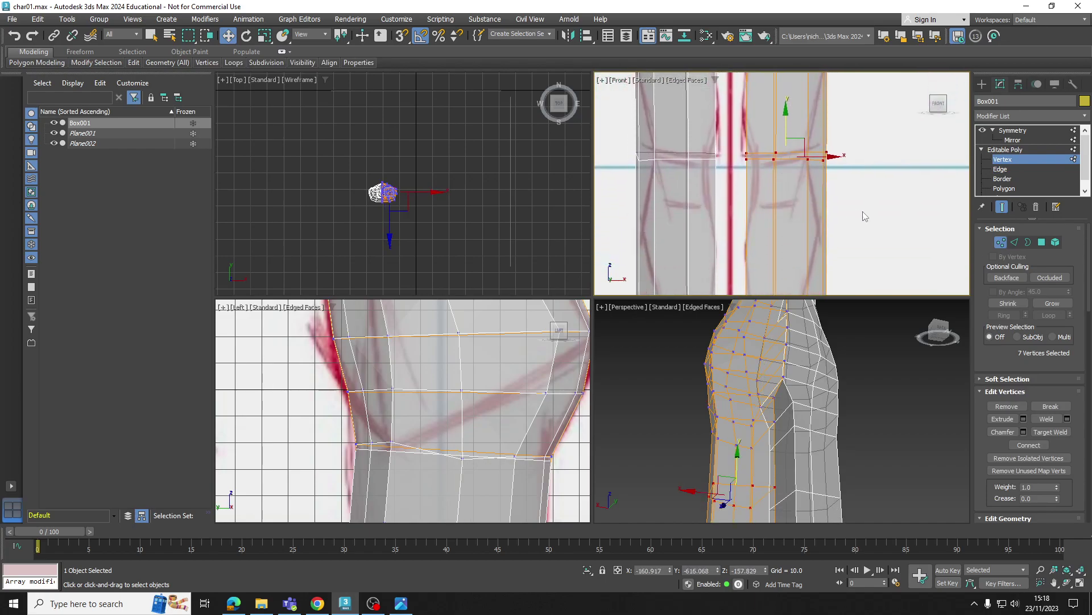
Step: Add another edge loop below the knee loop and raise it to the lower knee line of the reference
left_click(997, 169)
left_click(1047, 459)
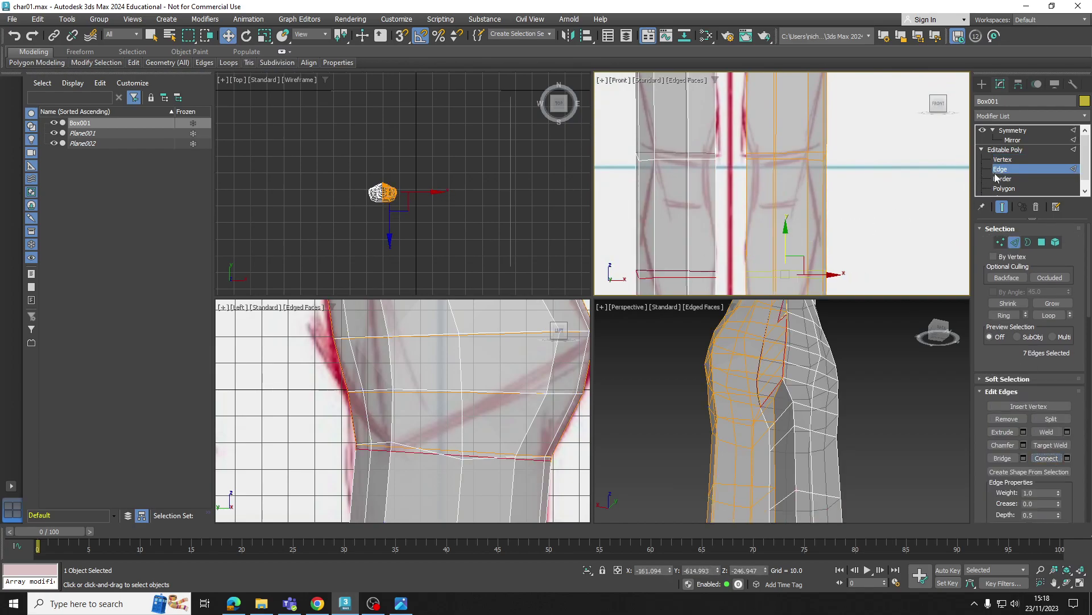
left_click(1002, 160)
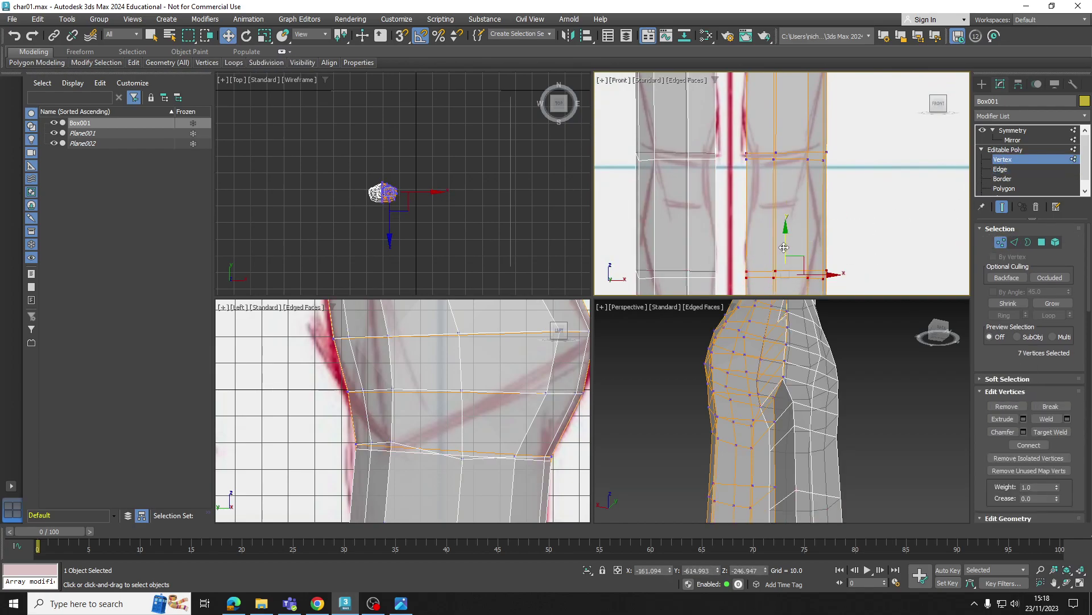
left_click_drag(785, 247, 787, 180)
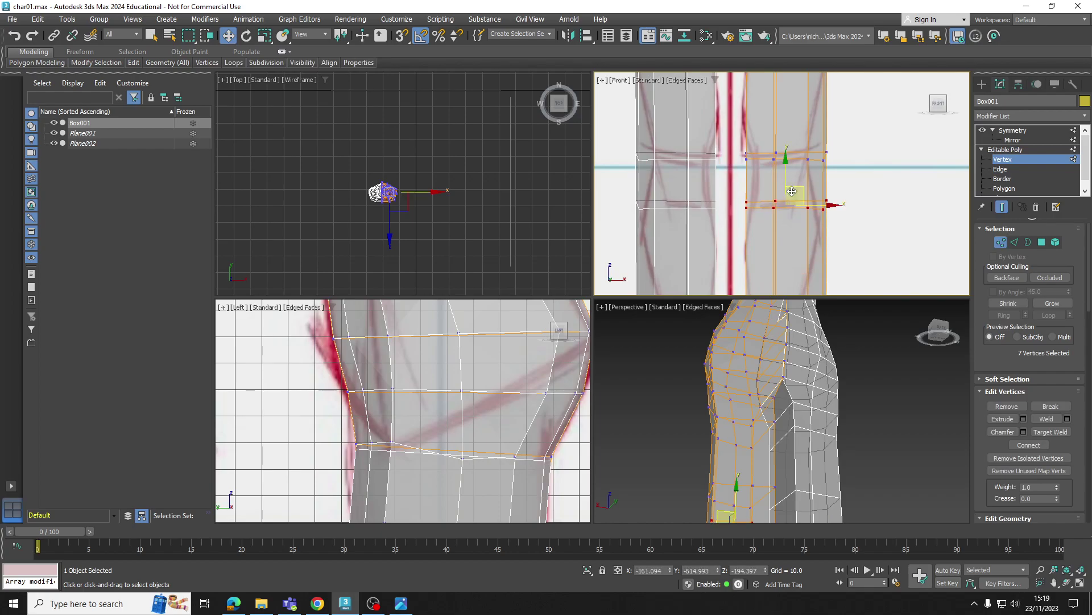
middle_click_drag(913, 224, 915, 148)
Step: Add two more edge loops below the knee, one at the calf's widest part and one on the lower calf
left_click(1012, 167)
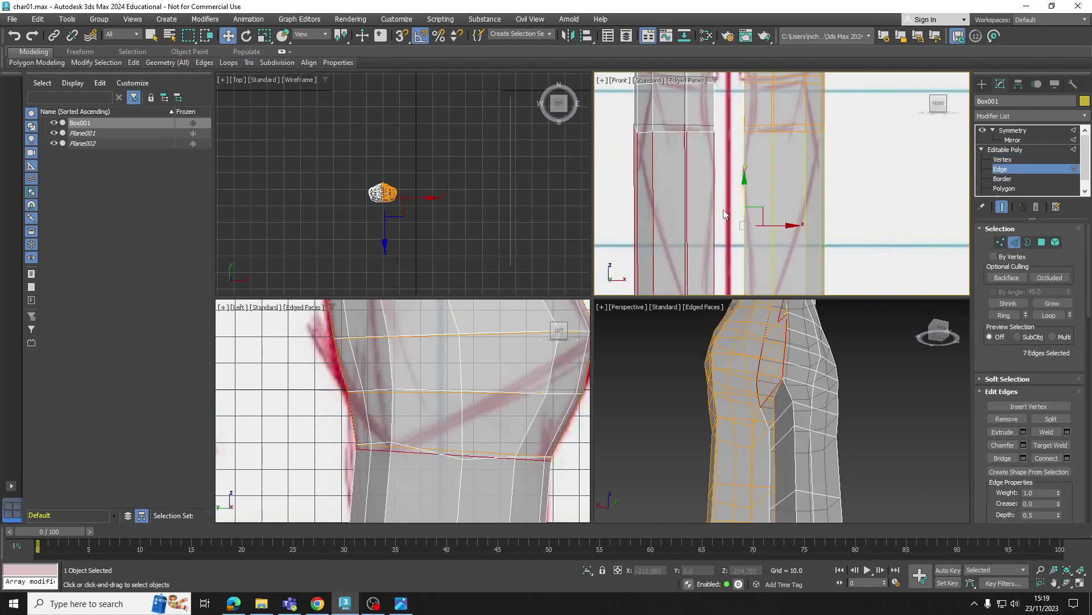
left_click(1046, 459)
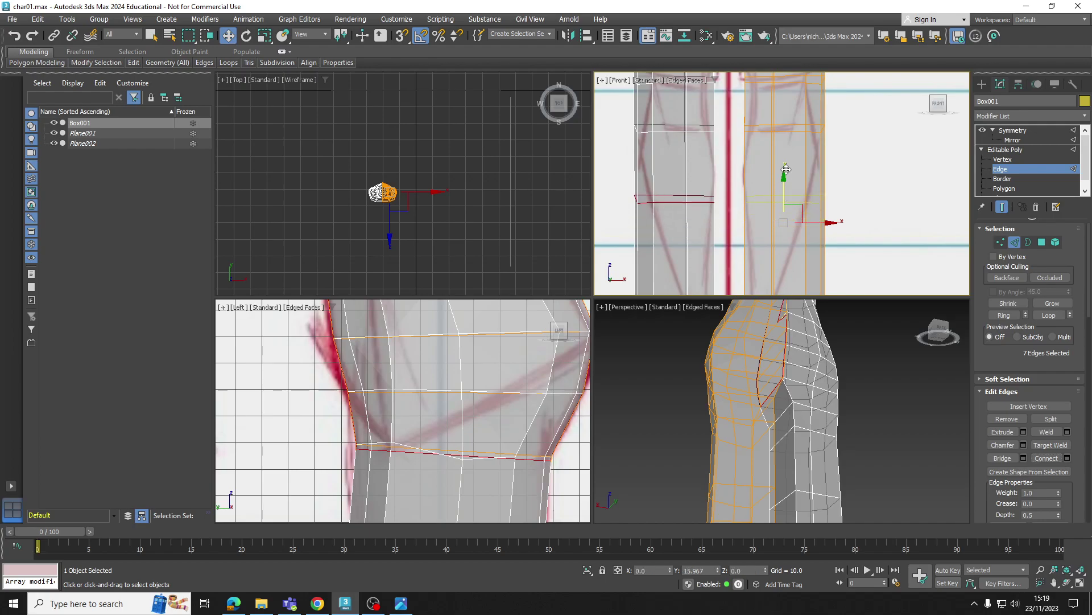
left_click_drag(788, 197, 793, 134)
middle_click_drag(832, 217, 836, 163)
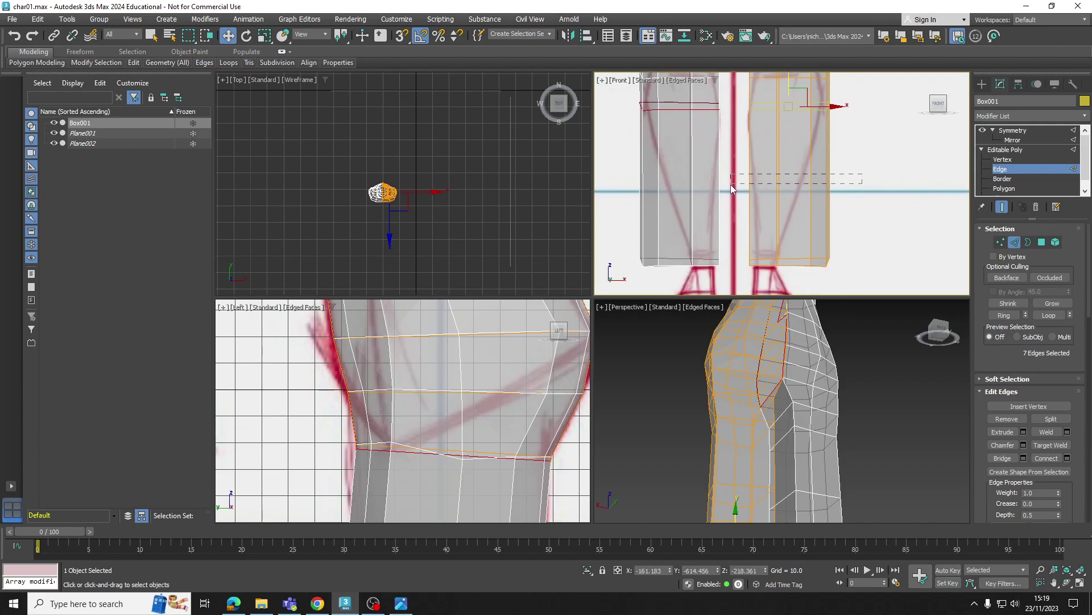
left_click_drag(730, 185, 731, 186)
left_click(1044, 458)
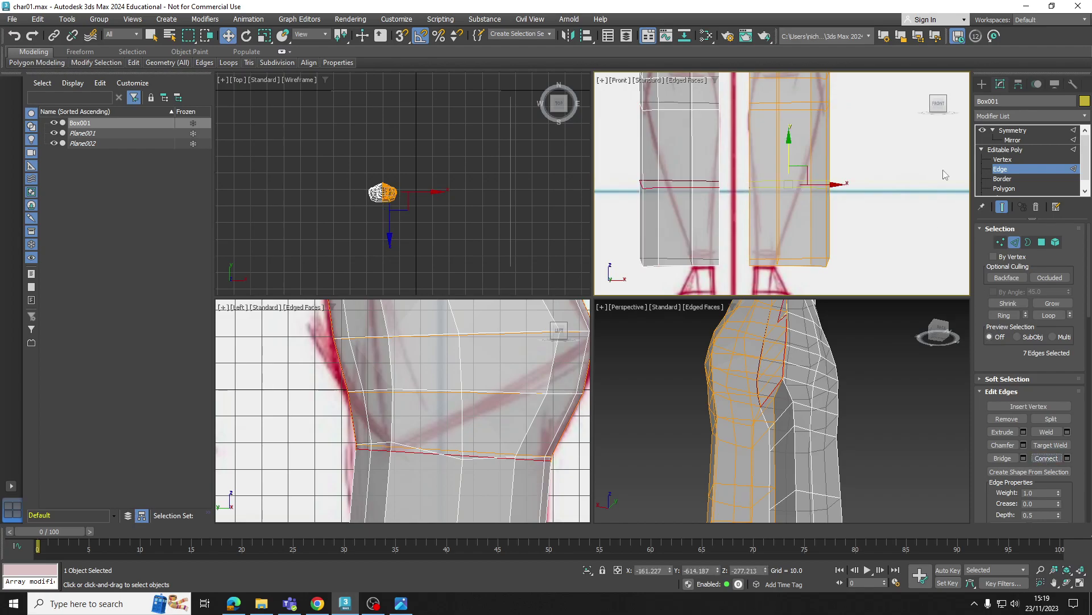
Step: Move the outer and inner vertices of the upper knee loop inward to match the reference outline in the Front view
left_click(1003, 160)
middle_click_drag(793, 120, 775, 250)
middle_click_drag(820, 132, 812, 196)
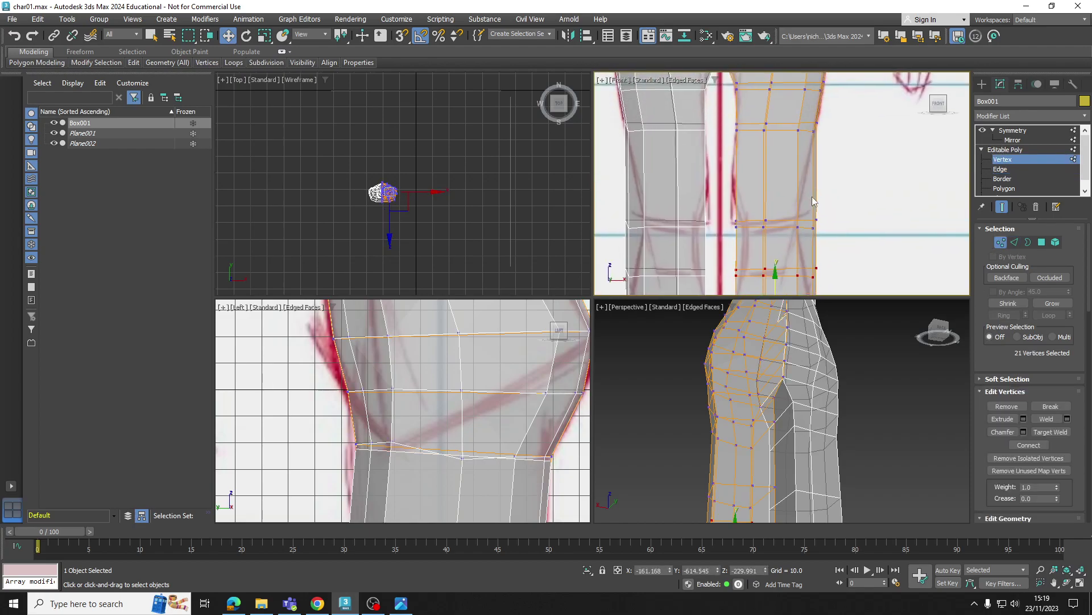
scroll(814, 197, "up", 2)
left_click_drag(843, 210, 779, 259)
scroll(830, 238, "up", 3)
left_click_drag(831, 235, 776, 236)
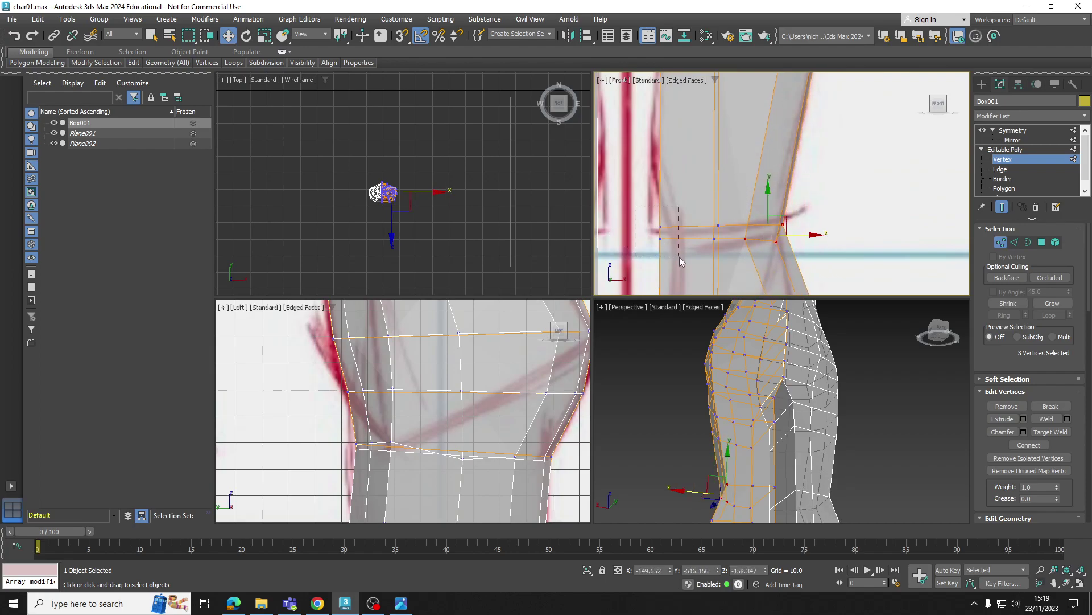
left_click_drag(680, 259, 681, 258)
scroll(700, 169, "down", 3)
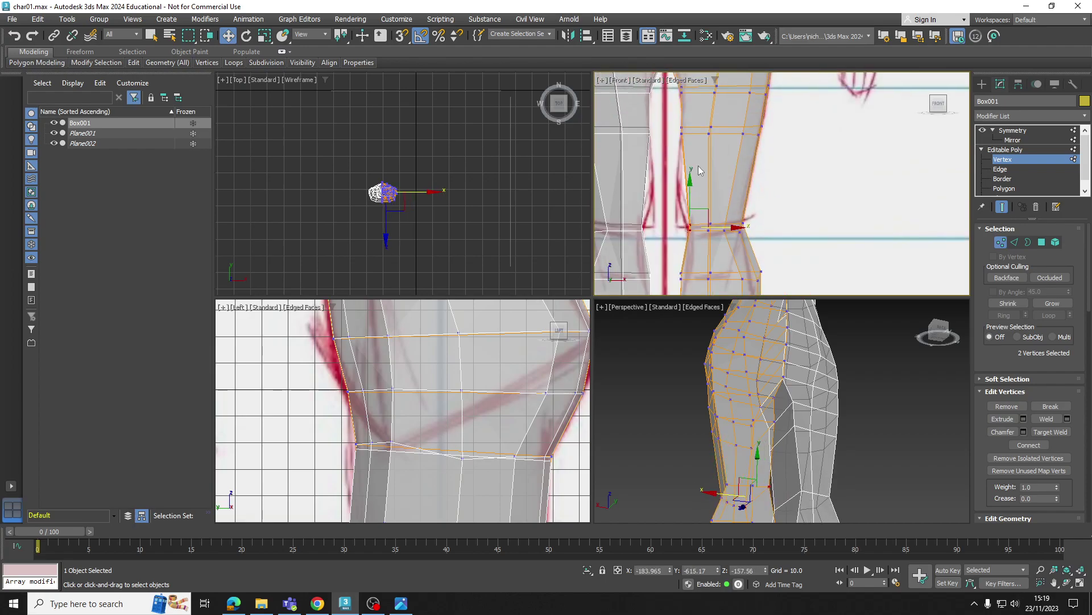
Step: Align the inner and outer vertices of the lower knee loop with the reference leg outlines in the Front view
scroll(797, 231, "up", 2)
scroll(724, 212, "up", 2)
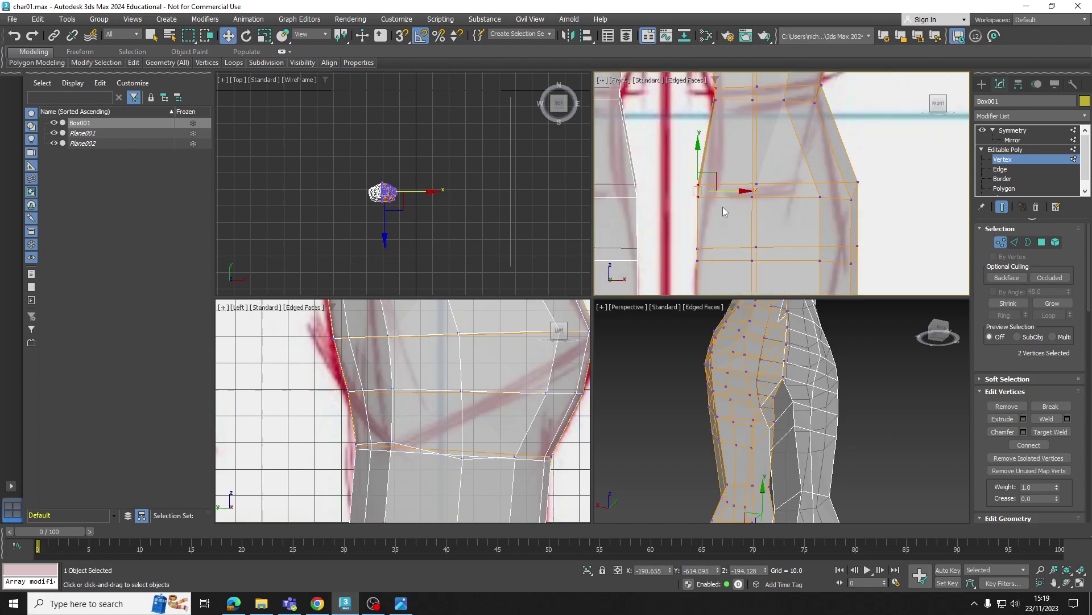
left_click_drag(726, 193, 738, 193)
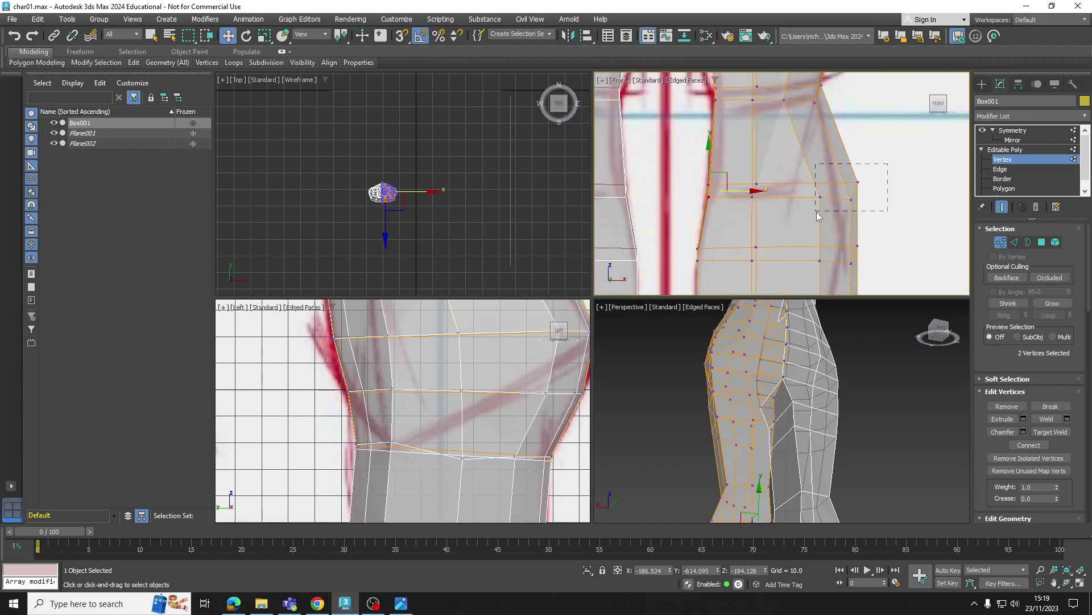
left_click_drag(818, 215, 832, 238)
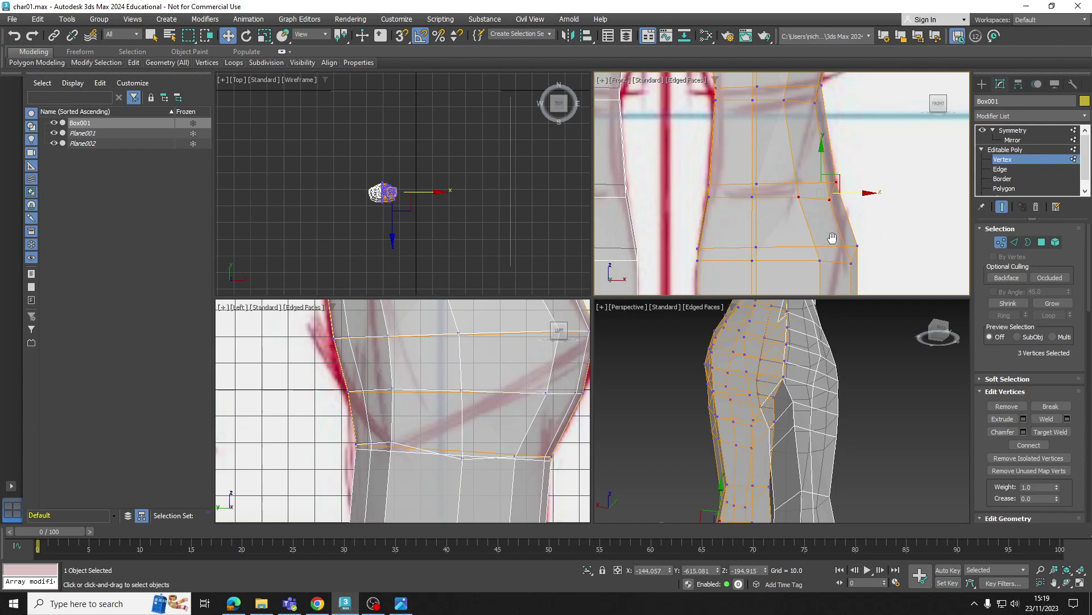
Step: Move the vertices of the calf's widest loop to follow the reference calf outline in the Front view
middle_click_drag(833, 238, 841, 150)
left_click_drag(905, 145, 816, 189)
left_click_drag(878, 169, 865, 169)
left_click_drag(768, 192, 767, 192)
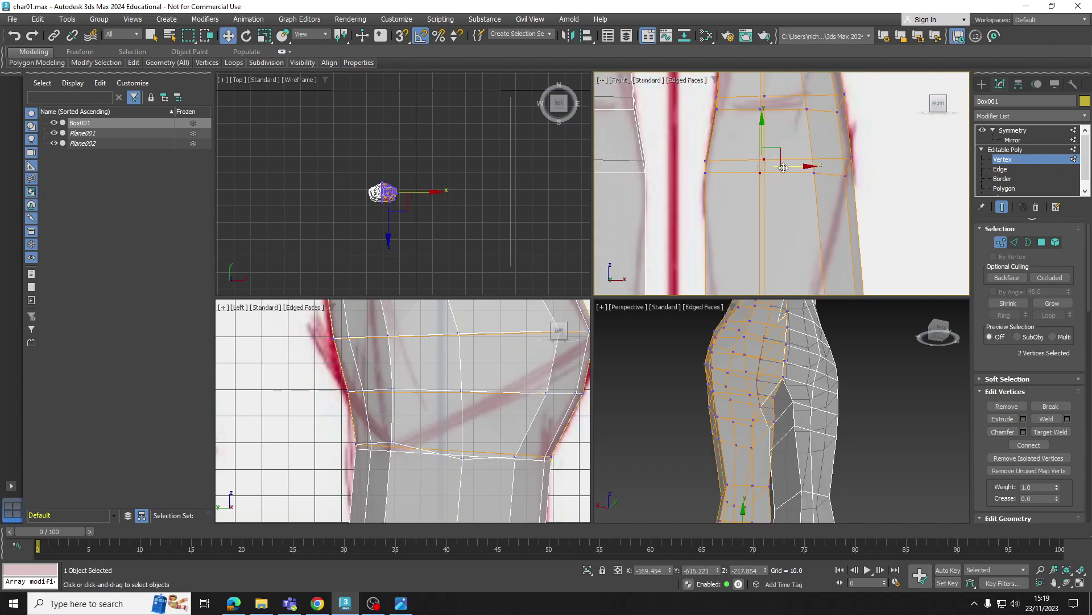
Step: Narrow the lower calf loop by moving its vertices onto the tapering reference outlines in the Front view
scroll(787, 159, "down", 3)
scroll(768, 188, "up", 4)
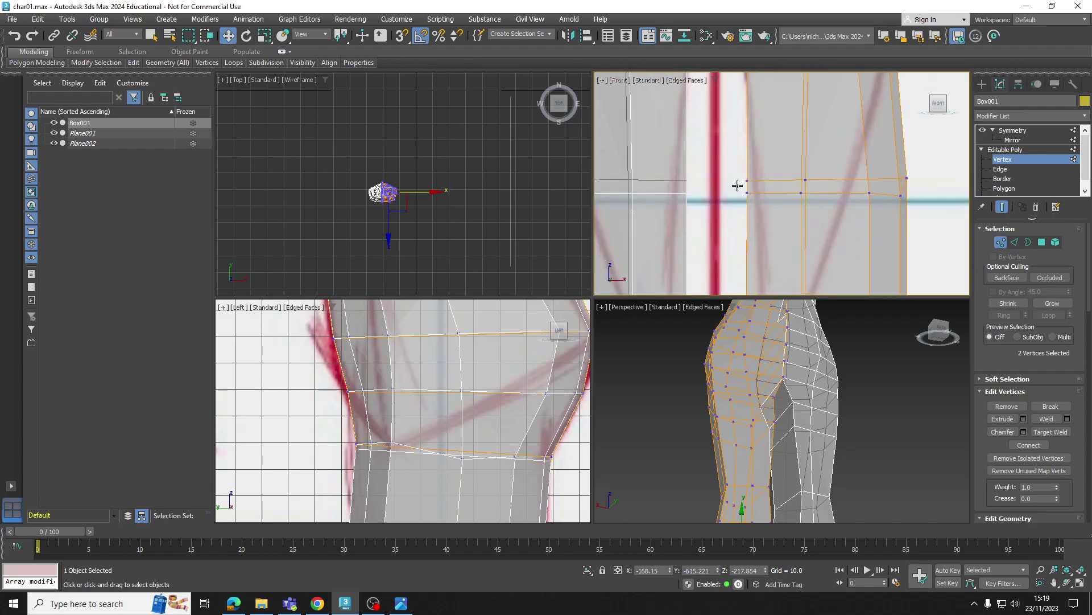
left_click_drag(766, 187, 863, 208)
left_click_drag(922, 190, 870, 194)
scroll(853, 228, "down", 2)
middle_click_drag(853, 231, 851, 119)
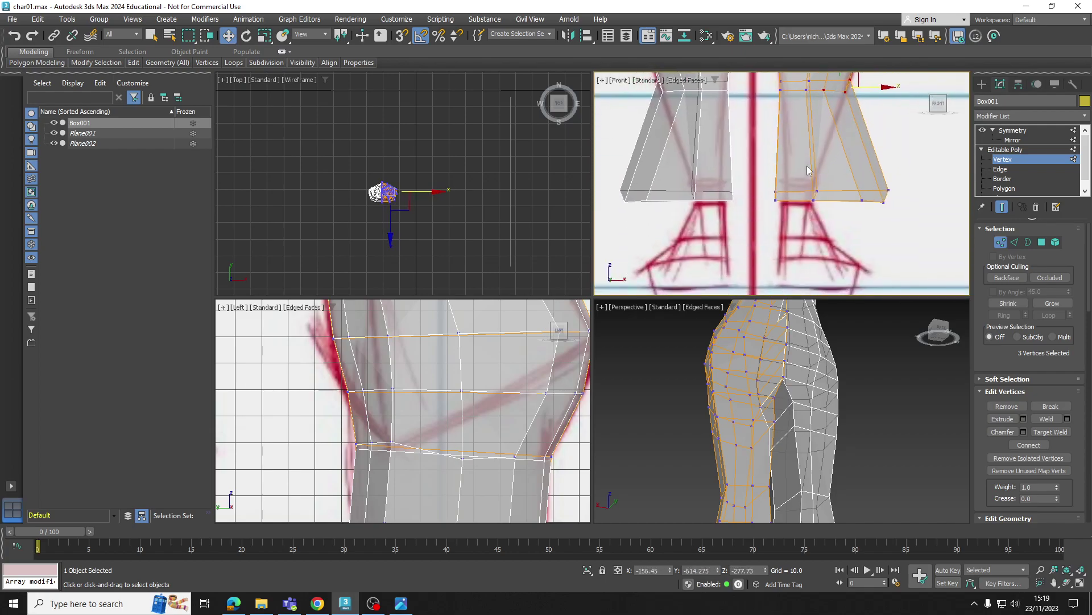
Step: Move the middle and outer vertices of the leg's bottom end inward to match the reference ankle width
scroll(788, 207, "up", 2)
left_click_drag(779, 202, 824, 191)
left_click(893, 198)
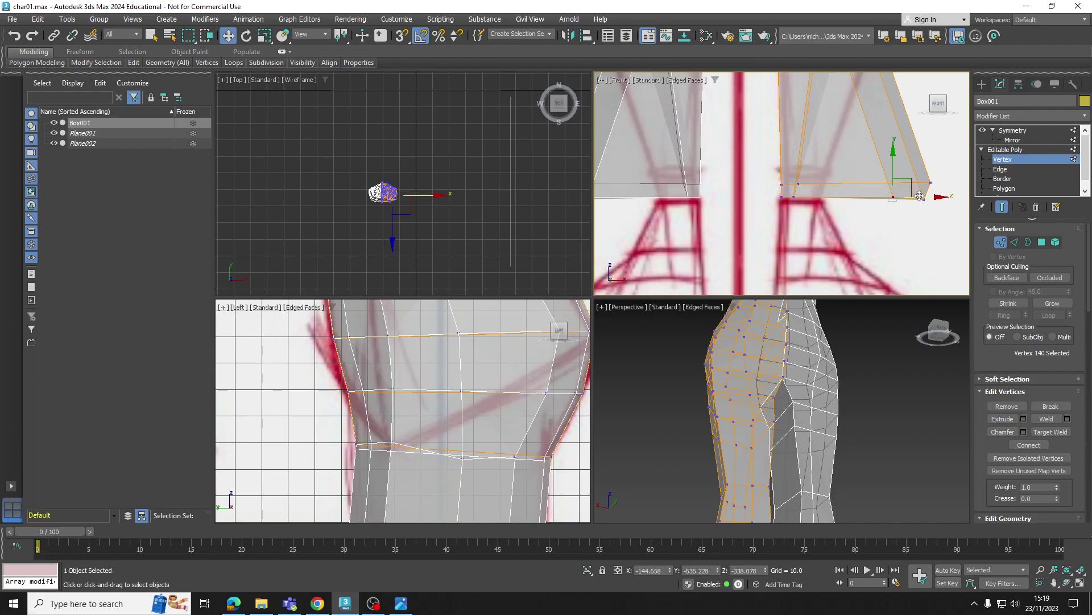
left_click_drag(919, 195, 831, 196)
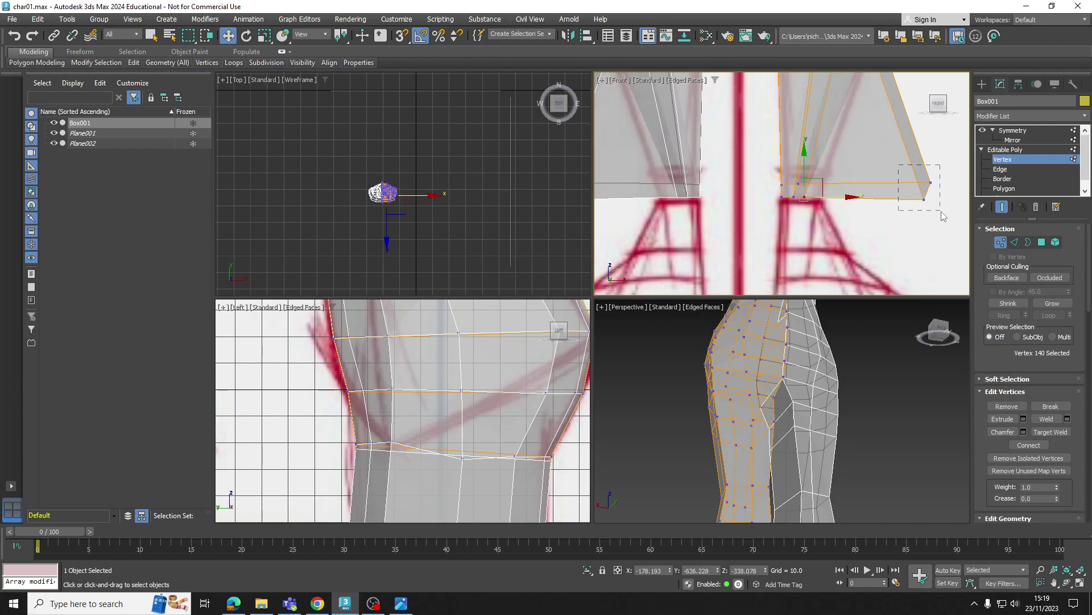
left_click_drag(942, 216, 847, 199)
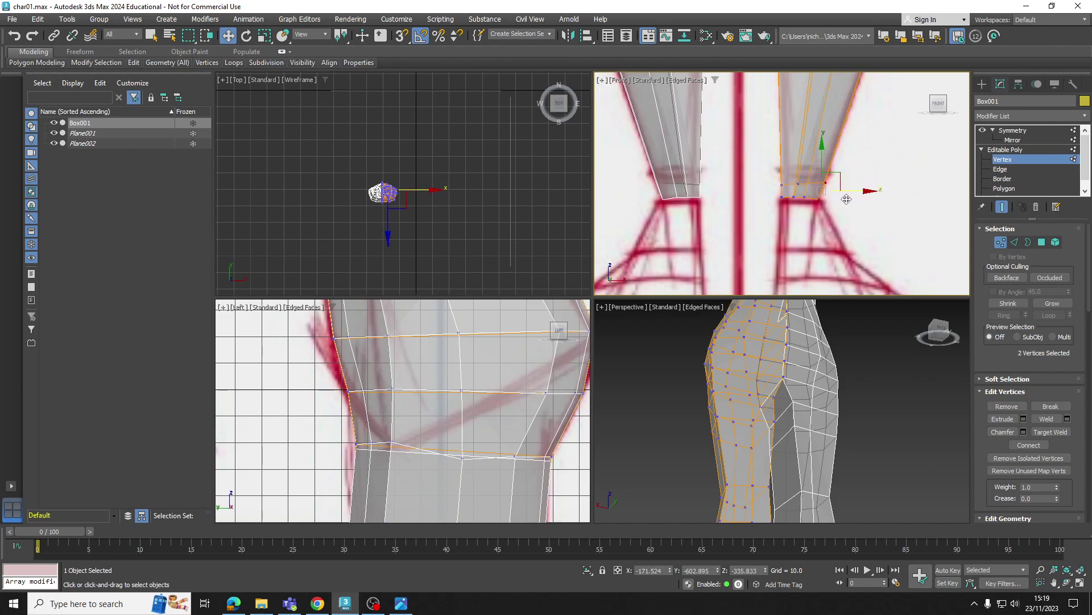
scroll(847, 200, "down", 6)
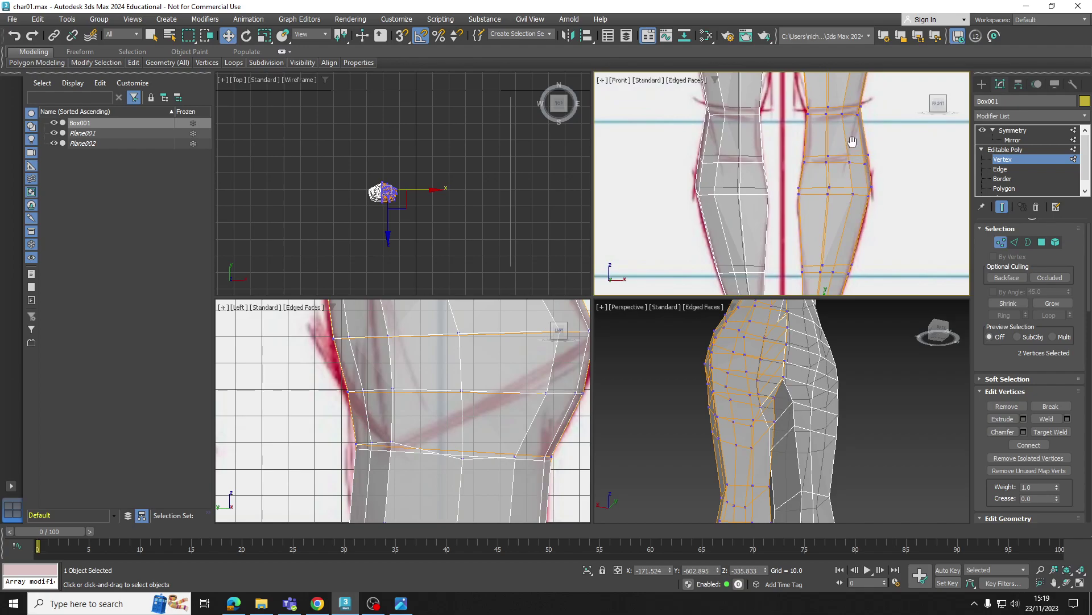
Step: Connect the vertical edges of the lower thigh to add an edge loop above the knee
middle_click_drag(852, 142, 832, 274)
left_click(1004, 169)
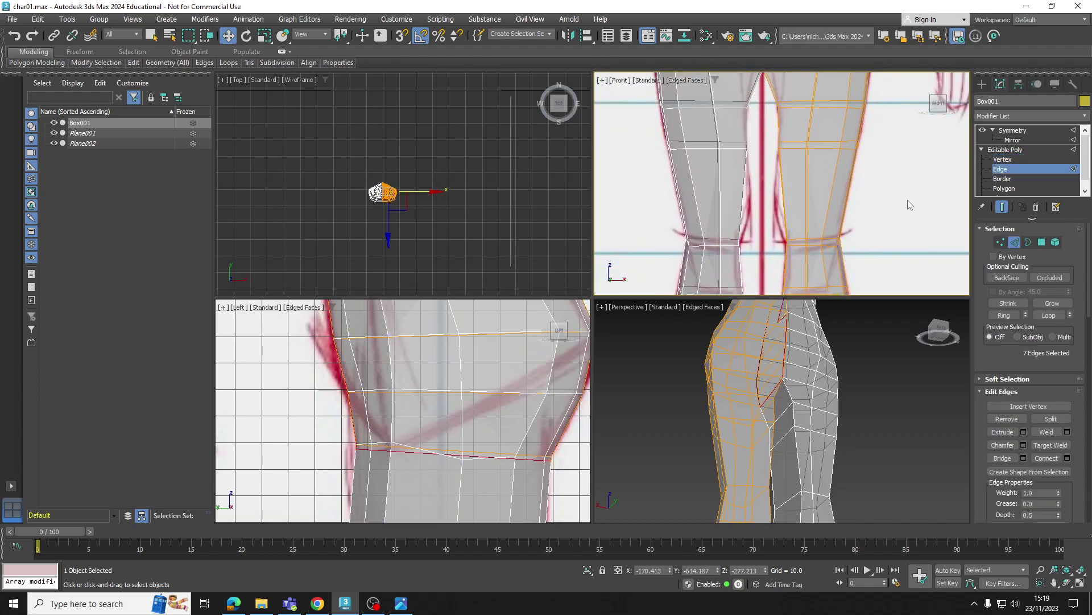
left_click_drag(791, 197, 792, 197)
left_click(1054, 459)
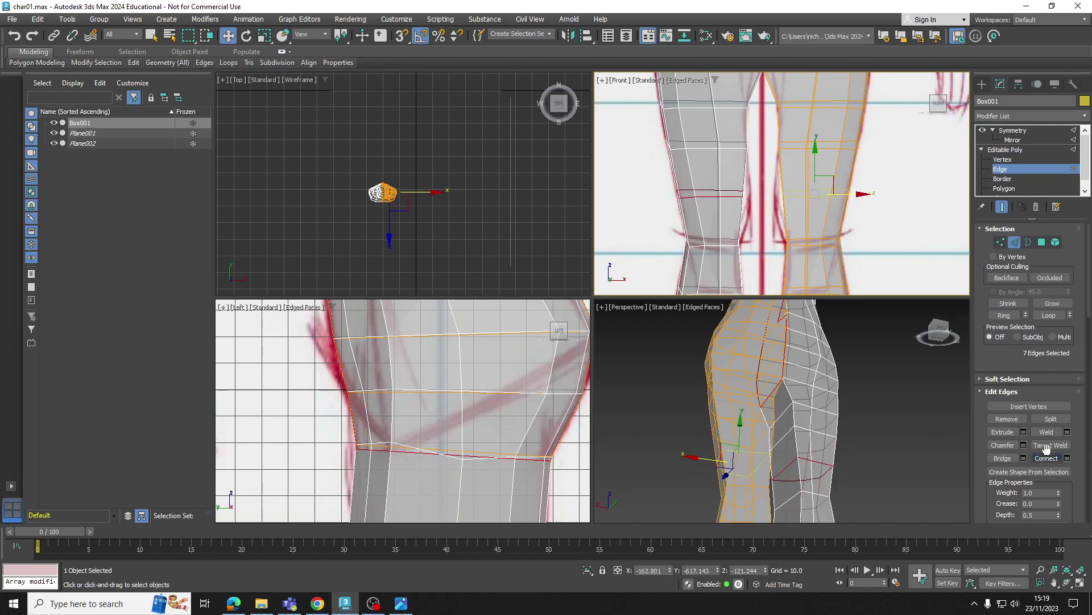
Step: Adjust the inner vertices of the lower thigh and upper knee loops to the reference inner-leg line in the Front view
left_click(1004, 159)
scroll(780, 185, "up", 5)
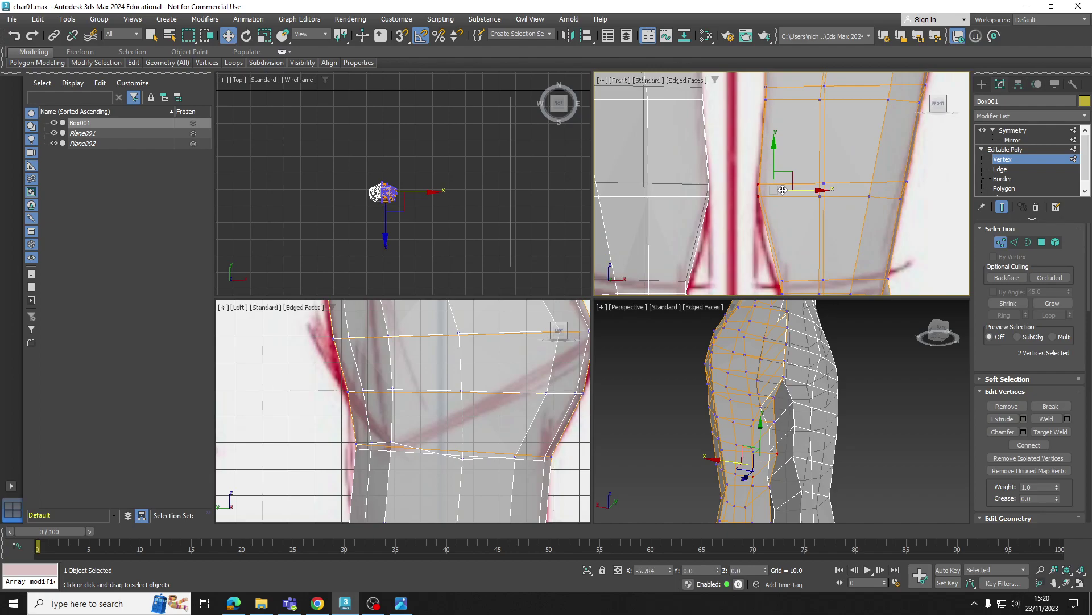
scroll(827, 233, "down", 5)
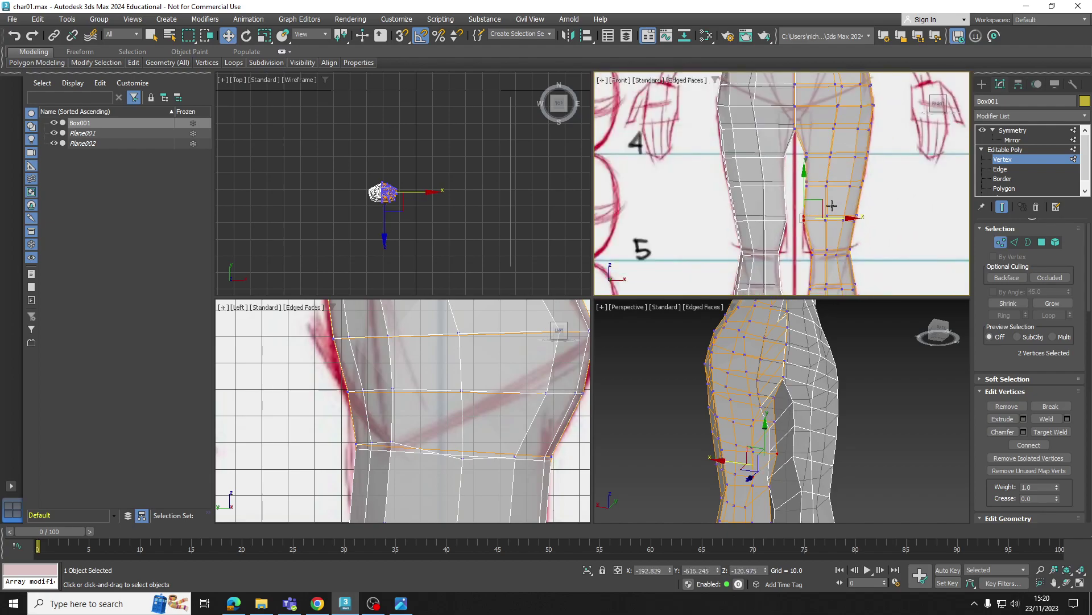
scroll(806, 216, "up", 4)
middle_click_drag(811, 233, 812, 164)
left_click_drag(811, 207, 844, 220)
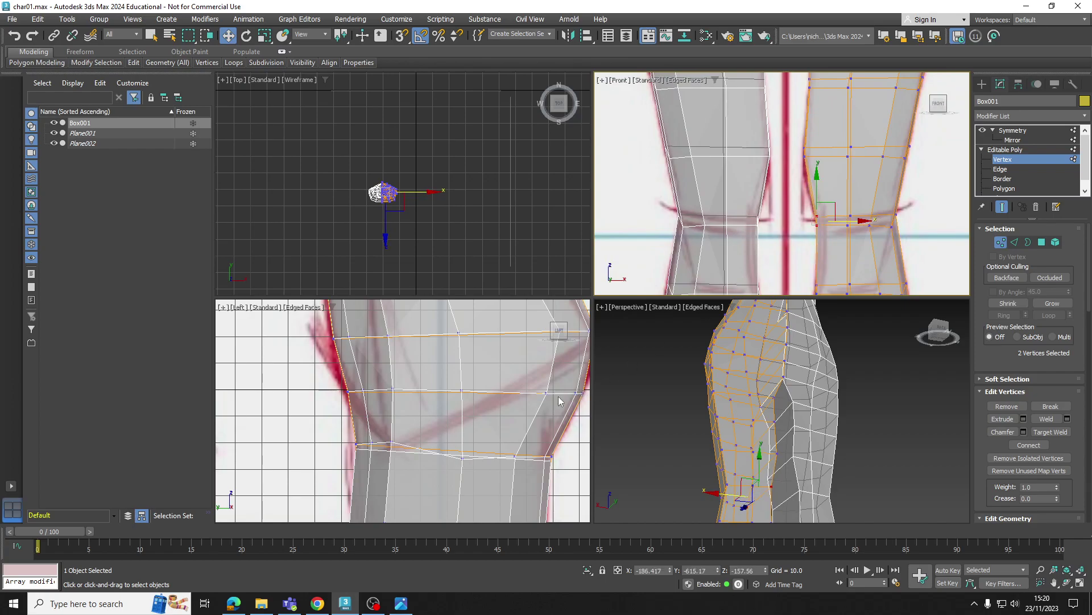
Step: Enlarge the Left view and move the back vertices of the mid-thigh loop to the reference outline
scroll(558, 396, "down", 3)
middle_click_drag(514, 430, 486, 397)
scroll(487, 395, "down", 2)
middle_click_drag(464, 454, 462, 413)
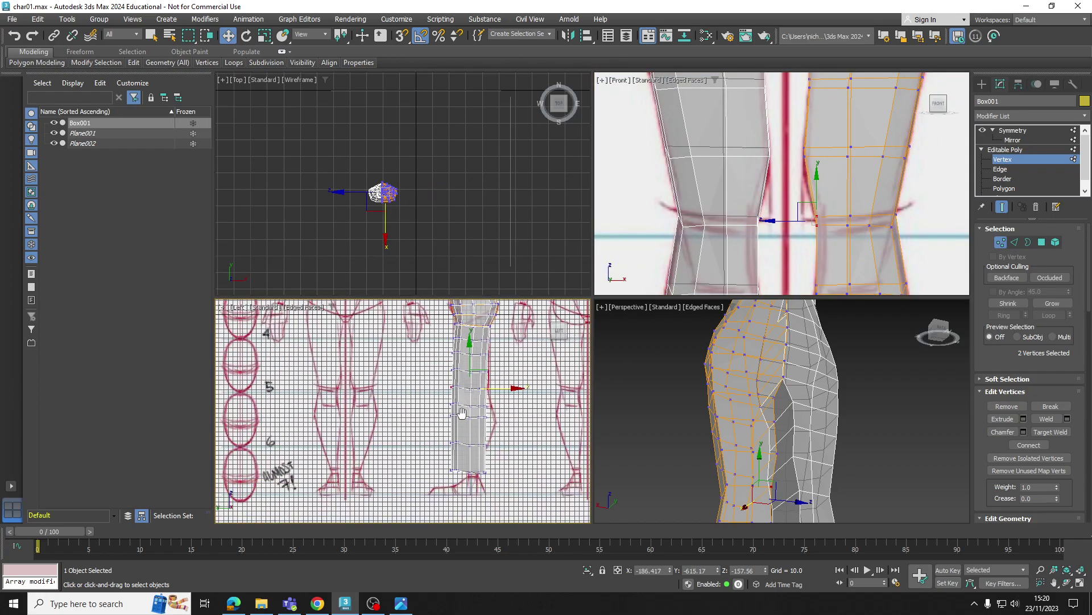
scroll(462, 413, "up", 4)
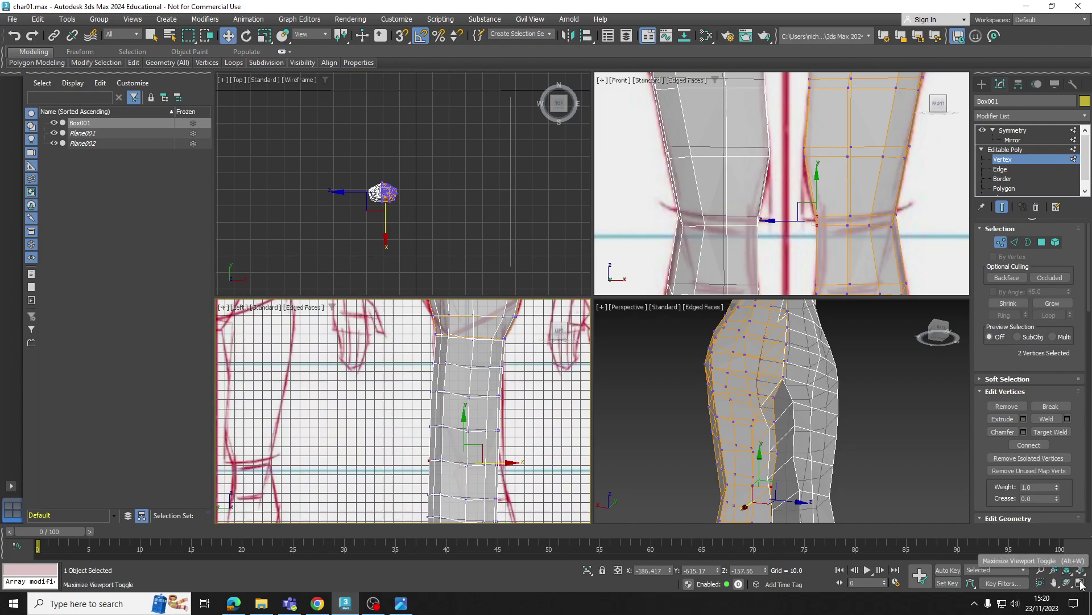
left_click(1081, 583)
scroll(710, 303, "up", 2)
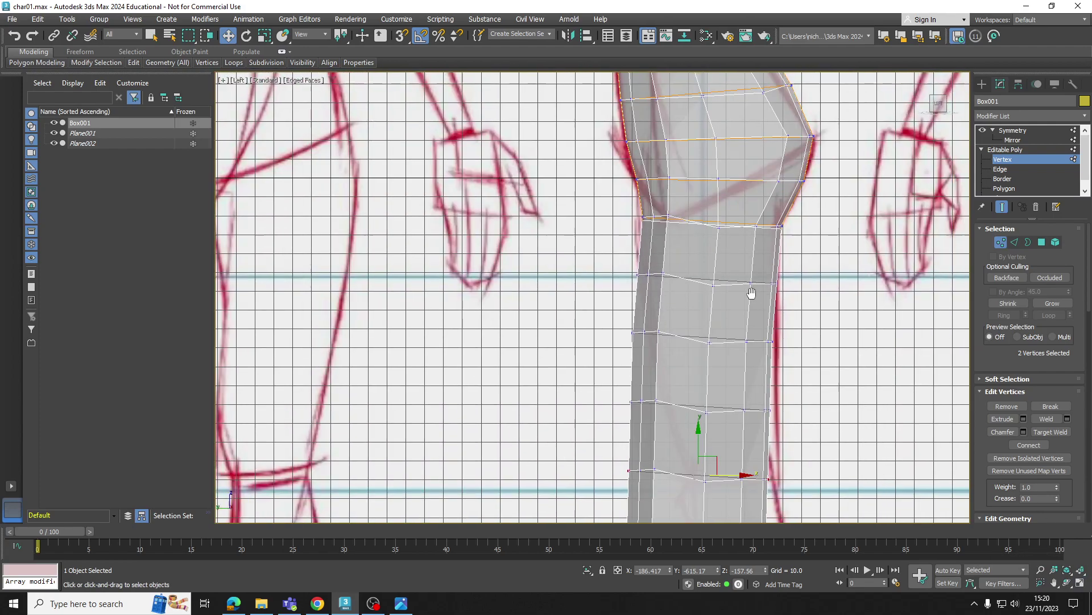
middle_click_drag(751, 293, 718, 293)
scroll(730, 317, "up", 3)
left_click_drag(736, 368, 767, 370)
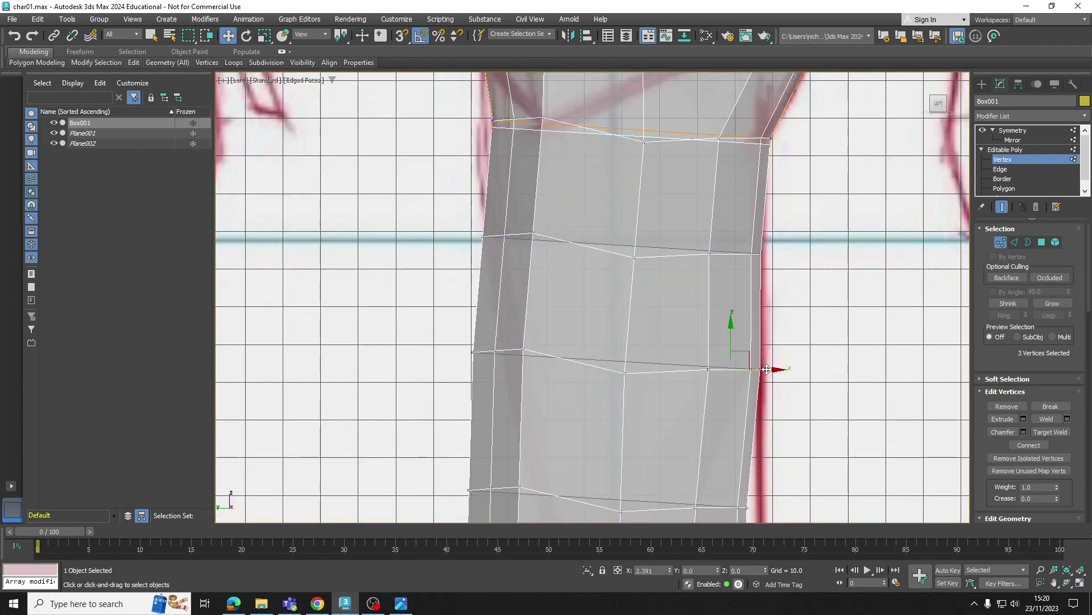
Step: Align the front vertices of the thigh loops and the back vertices above the knee with the side reference
left_click_drag(451, 309, 569, 351)
left_click_drag(456, 208, 558, 234)
middle_click_drag(637, 340, 630, 157)
left_click_drag(459, 271, 535, 350)
left_click_drag(543, 306, 610, 305)
mouse_move(796, 310)
left_mouse_down()
mouse_move(700, 345)
mouse_move(668, 341)
mouse_move(757, 342)
mouse_move(748, 347)
left_mouse_up()
scroll(748, 347, "down", 5)
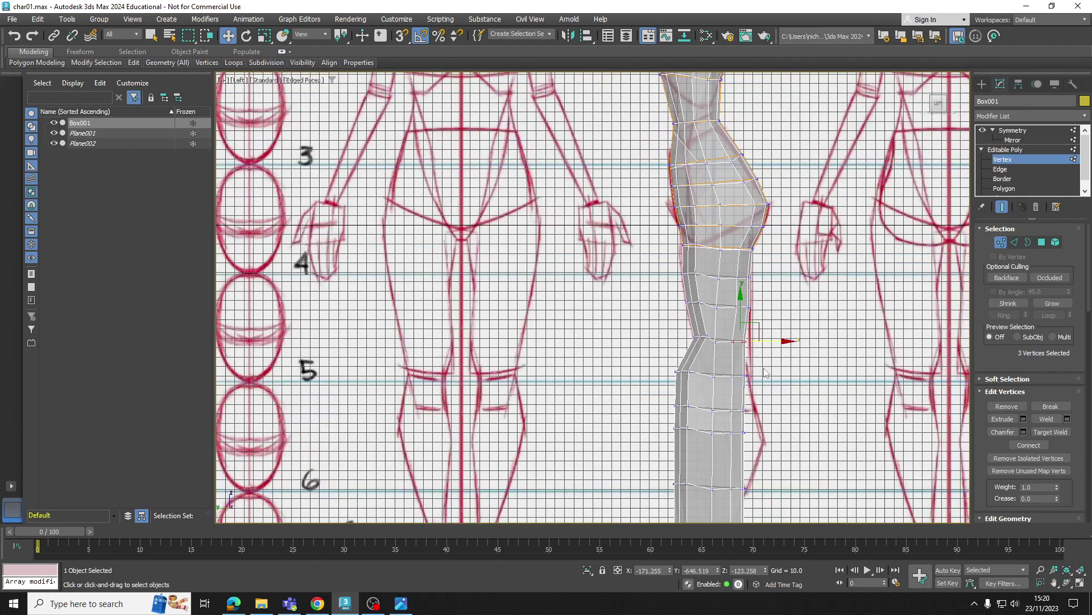
scroll(765, 373, "down", 4)
scroll(699, 276, "up", 8)
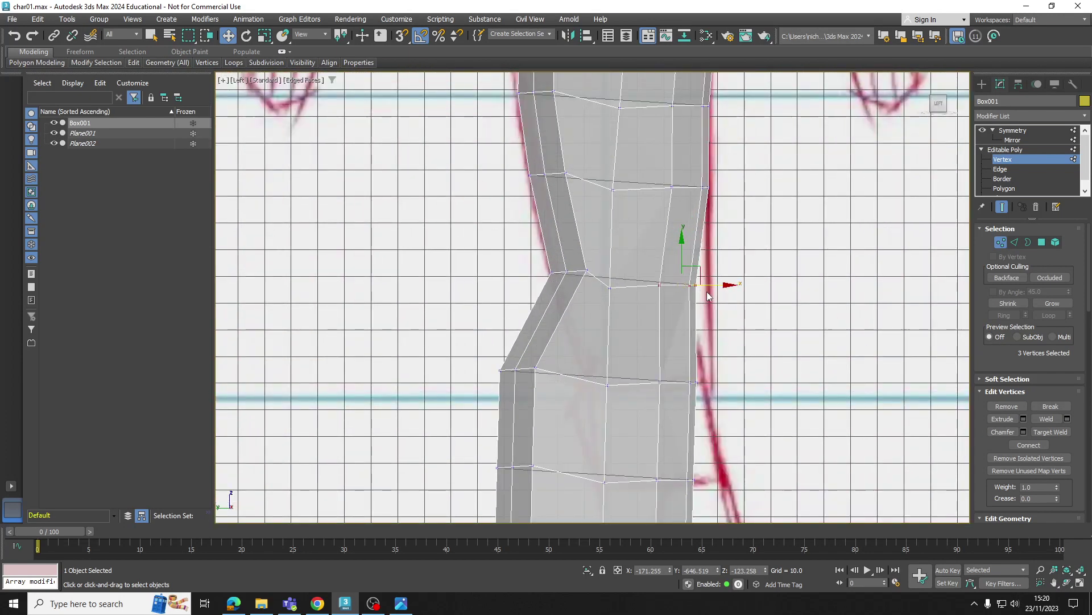
mouse_move(718, 285)
left_mouse_down()
mouse_move(546, 285)
mouse_move(724, 290)
left_mouse_up()
Step: Move the back and front vertices of the knee loop onto the side-view knee outline
middle_click_drag(724, 372, 716, 306)
mouse_move(716, 306)
left_mouse_down()
mouse_move(647, 332)
mouse_move(705, 319)
left_mouse_up()
left_click_drag(565, 317, 651, 320)
left_click_drag(545, 313, 630, 308)
scroll(602, 409, "up", 4)
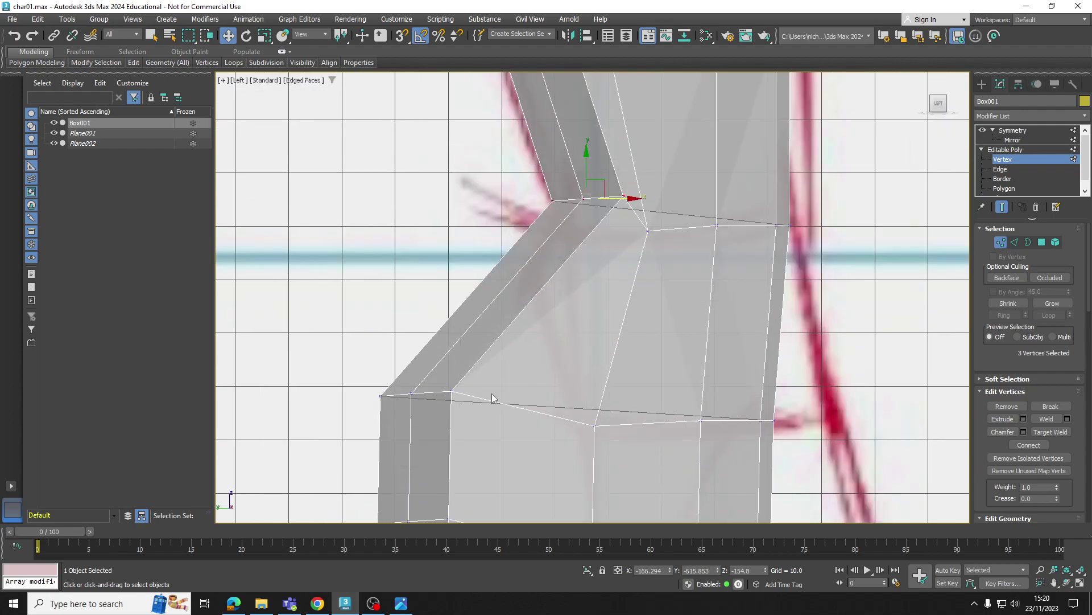
Step: Shift the middle, back and front vertices of the loop just below the knee to match the side reference
middle_click_drag(617, 394, 630, 281)
left_click_drag(649, 311, 710, 321)
left_click_drag(785, 306, 848, 309)
left_click_drag(392, 269, 658, 305)
Step: Shape the upper calf loop by moving its front, back and middle vertices to the shin and calf outlines
scroll(650, 302, "down", 3)
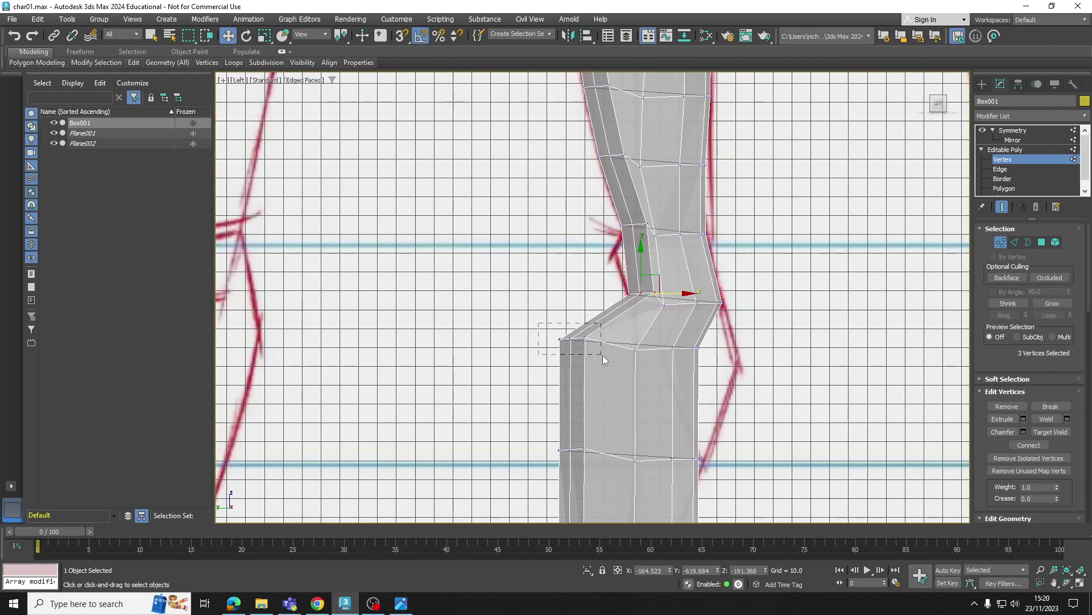
left_click_drag(603, 356, 629, 339)
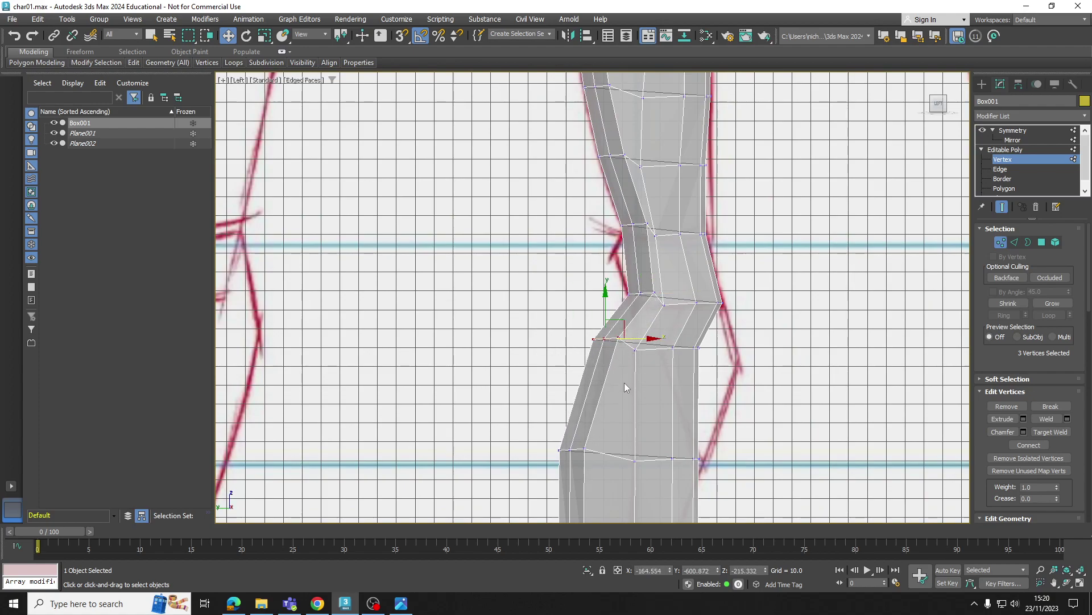
left_click_drag(714, 341, 732, 348)
scroll(732, 347, "up", 4)
left_click(627, 357)
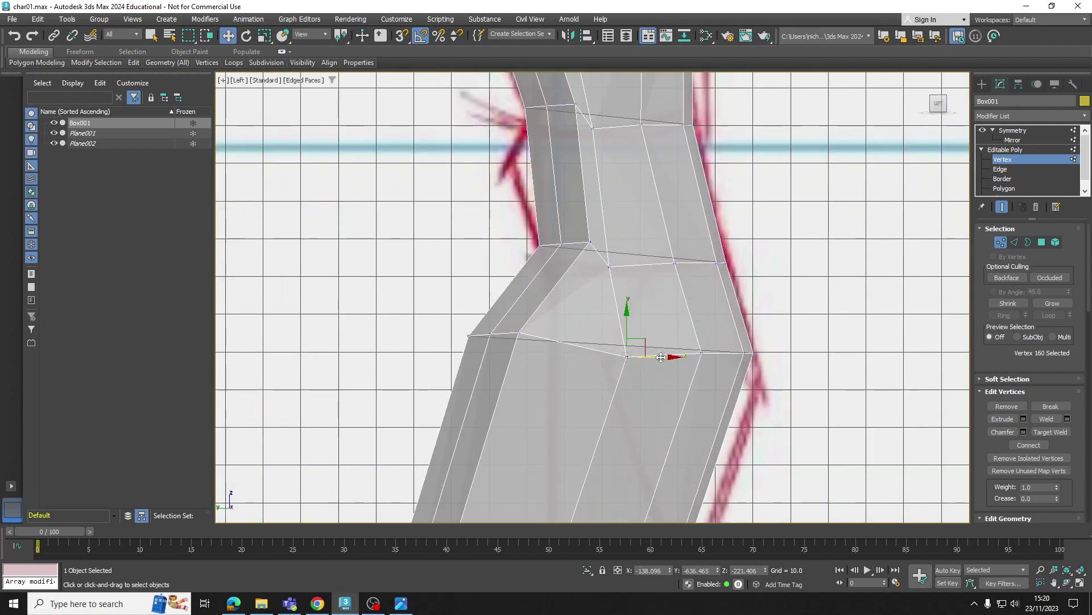
left_click_drag(660, 357, 689, 356)
left_click_drag(447, 320, 603, 362)
scroll(601, 354, "down", 5)
scroll(604, 335, "up", 3)
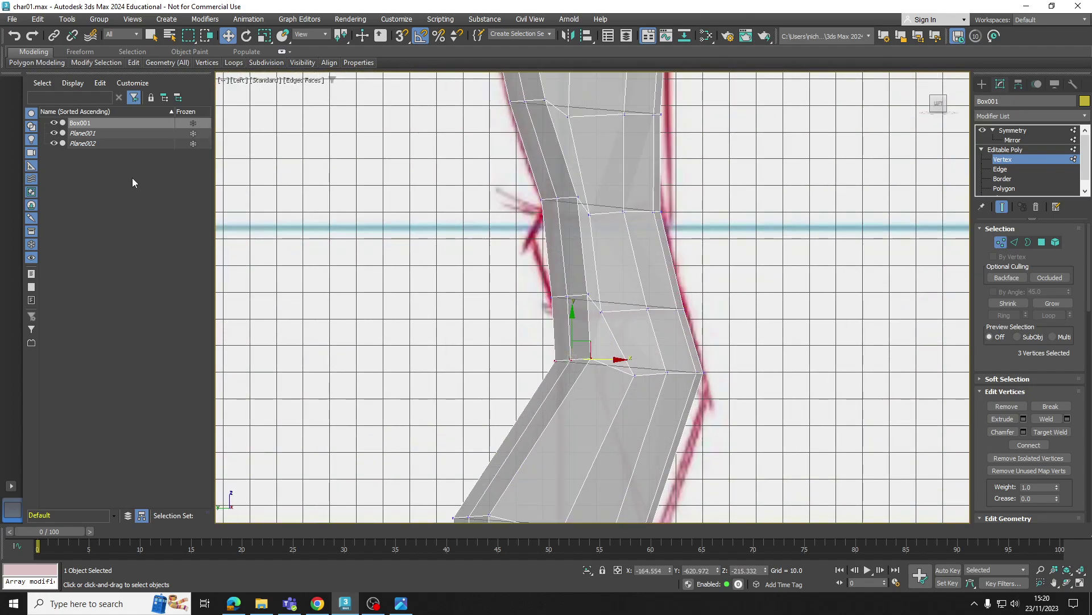
Step: Compare the leg mesh with the side reference by repeatedly hiding and showing Box001
left_click(54, 122)
scroll(630, 319, "down", 5)
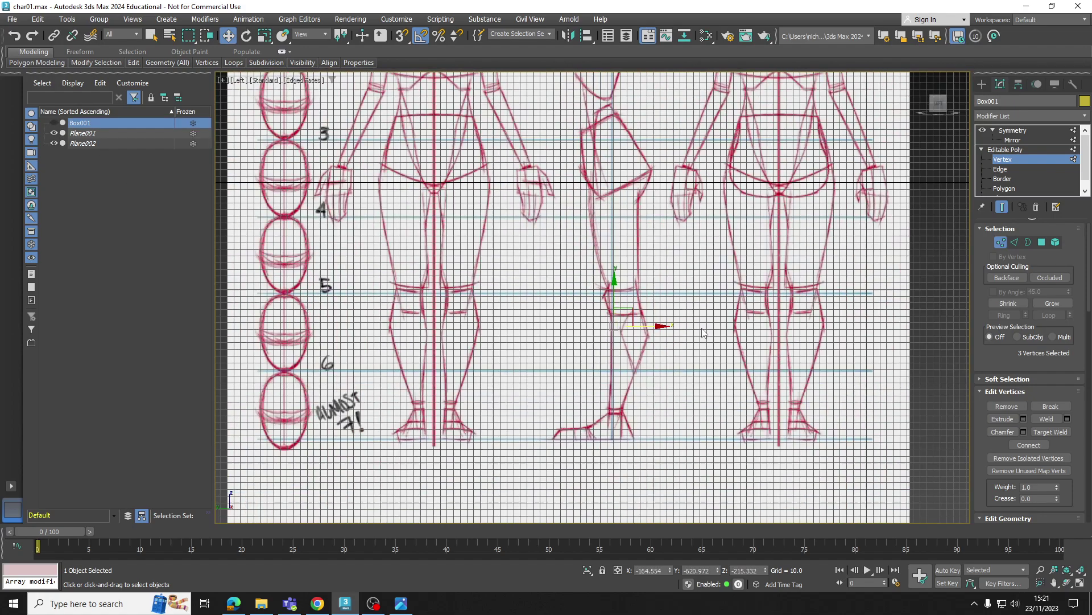
scroll(619, 307, "up", 2)
middle_click_drag(621, 310, 619, 274)
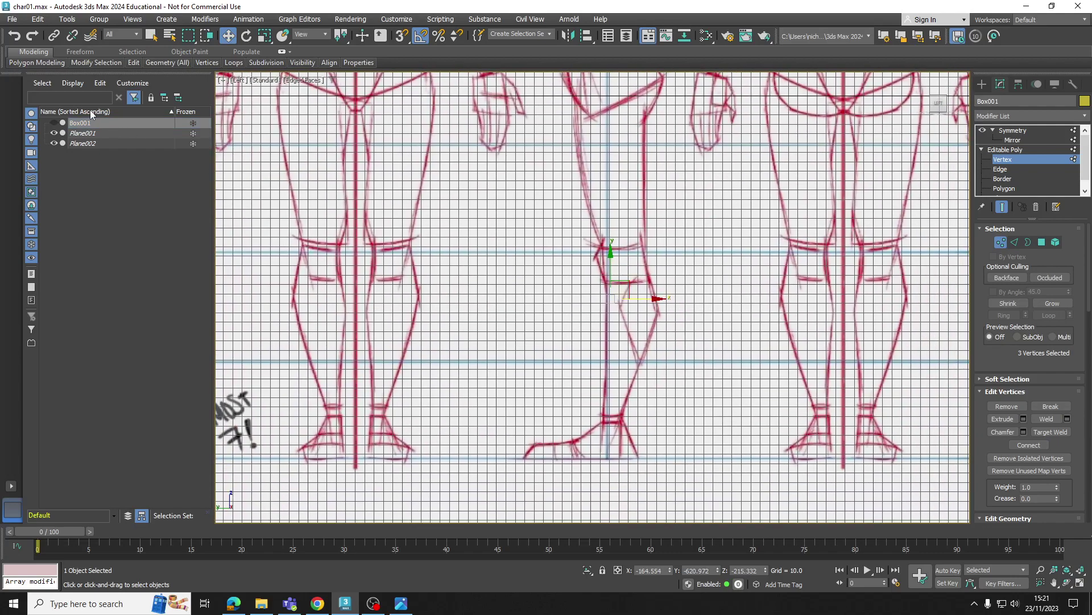
left_click(55, 123)
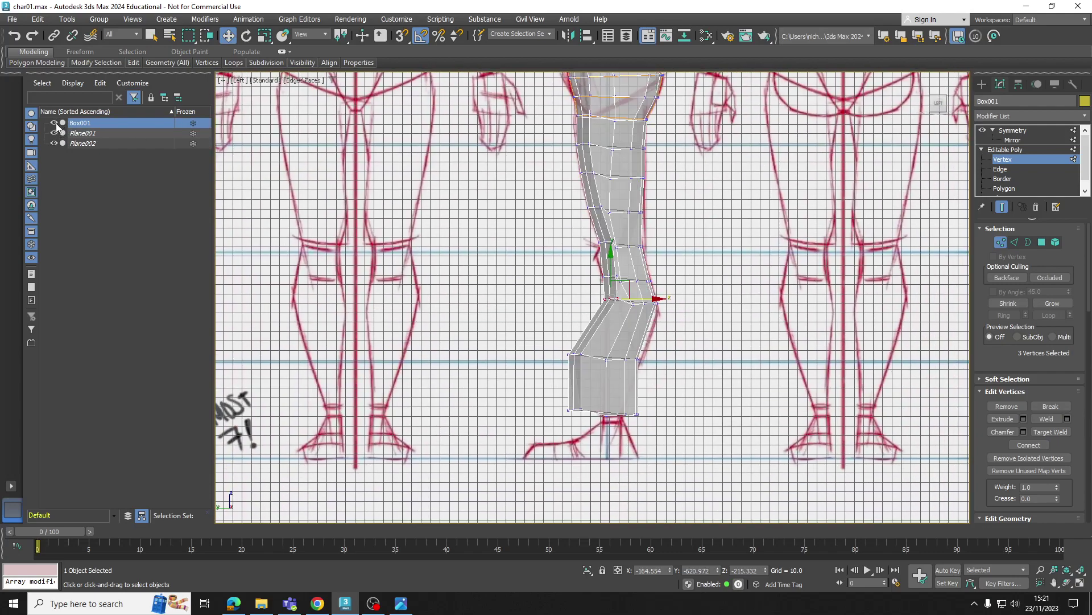
left_click(56, 123)
left_click(55, 123)
left_click(56, 123)
left_click(55, 123)
left_click(56, 123)
left_click(56, 123)
Step: Nudge the three front vertices of the upper calf loop slightly backward to the shin line
scroll(658, 298, "up", 3)
scroll(658, 298, "up", 3)
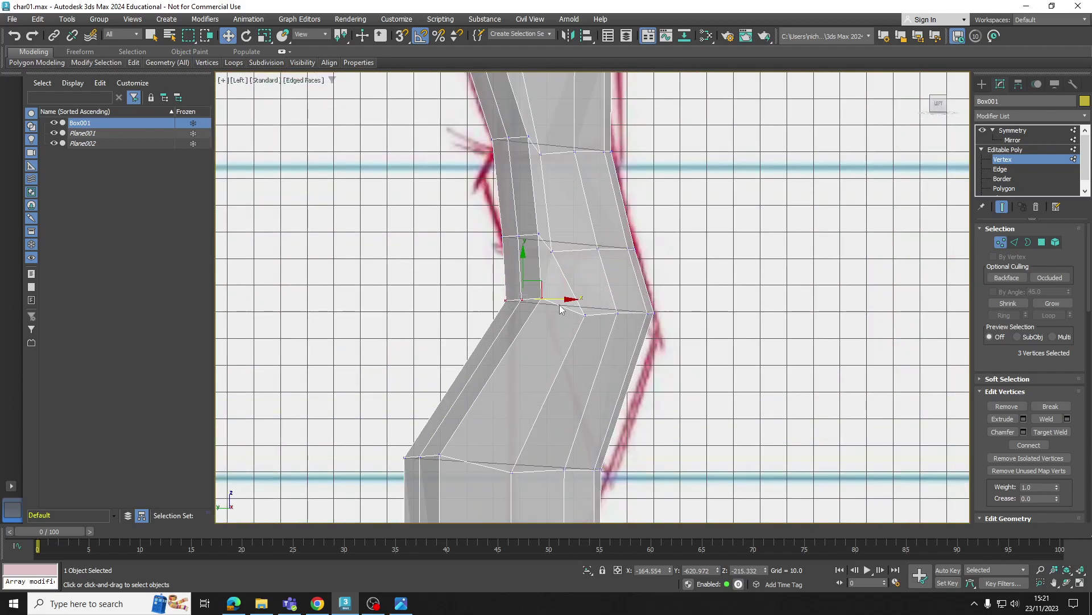
left_click_drag(555, 300, 566, 301)
Step: Move the back, middle and front vertices of the lower calf loop onto the tapering side-view outline
scroll(538, 359, "down", 3)
middle_click_drag(522, 387, 529, 305)
scroll(532, 310, "up", 3)
left_click_drag(625, 378, 646, 351)
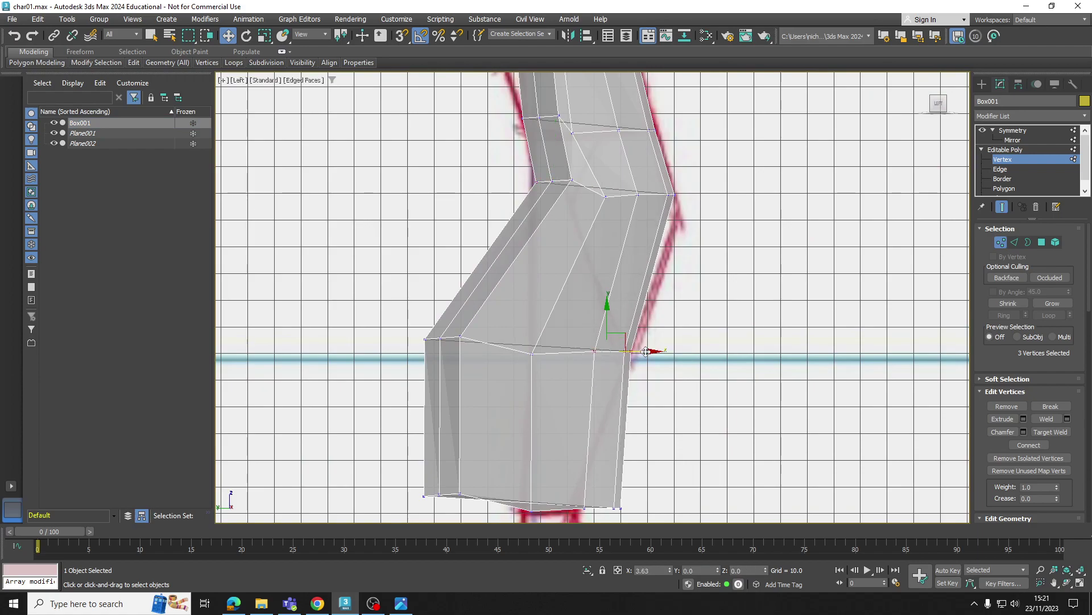
left_click_drag(515, 346, 602, 367)
left_click_drag(399, 308, 592, 338)
Step: Narrow the leg's bottom end in the Left view by moving its back, middle and front vertices to the reference ankle width
scroll(581, 373, "down", 5)
scroll(556, 309, "up", 7)
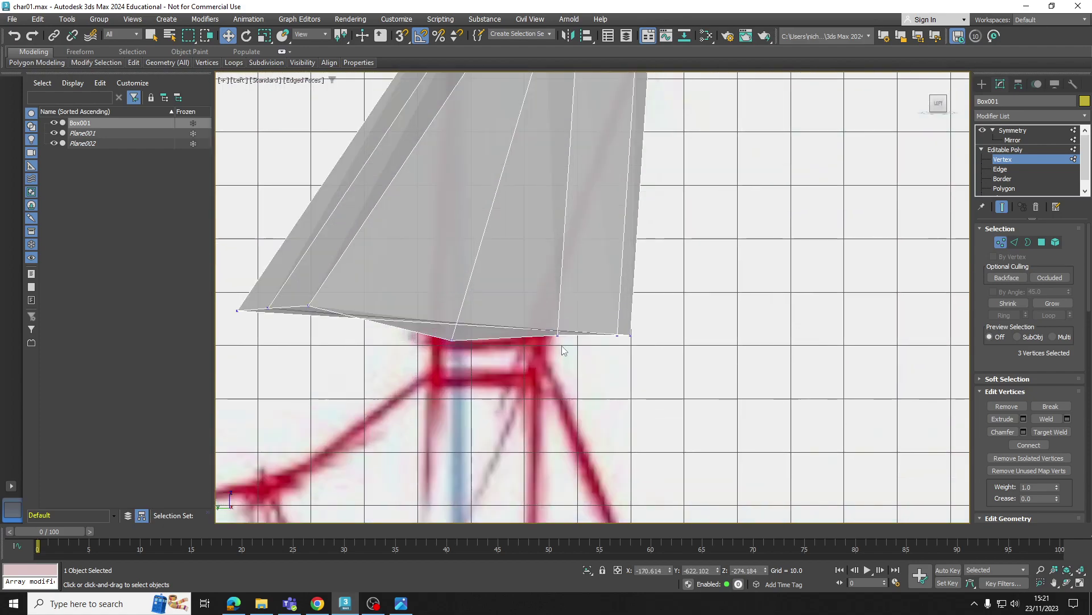
left_click_drag(643, 337, 561, 336)
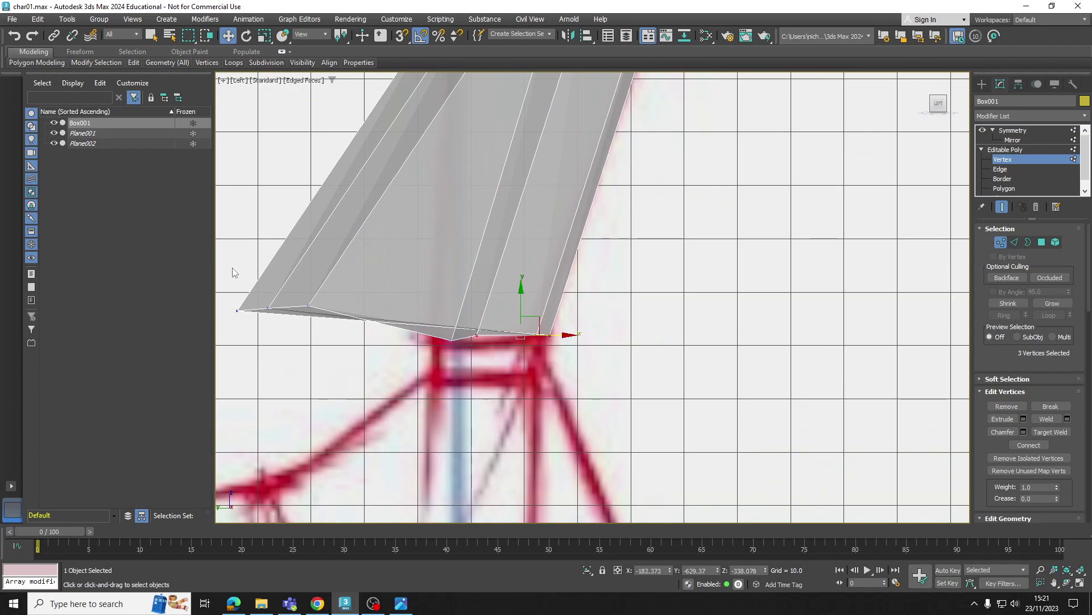
left_click_drag(232, 272, 479, 342)
left_click(451, 340)
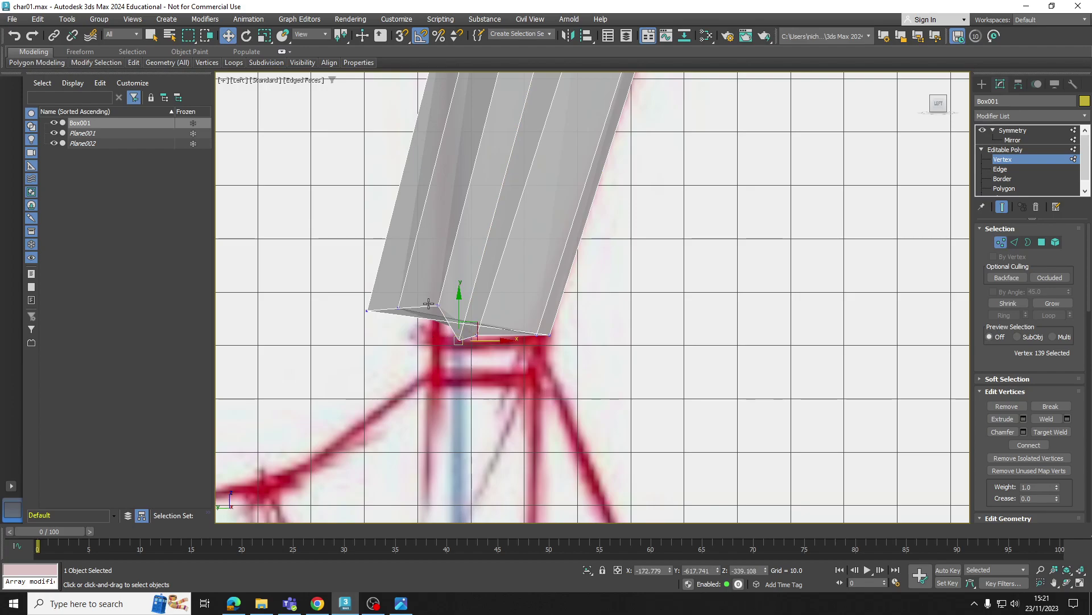
left_click(398, 308)
left_click_drag(397, 307, 435, 308)
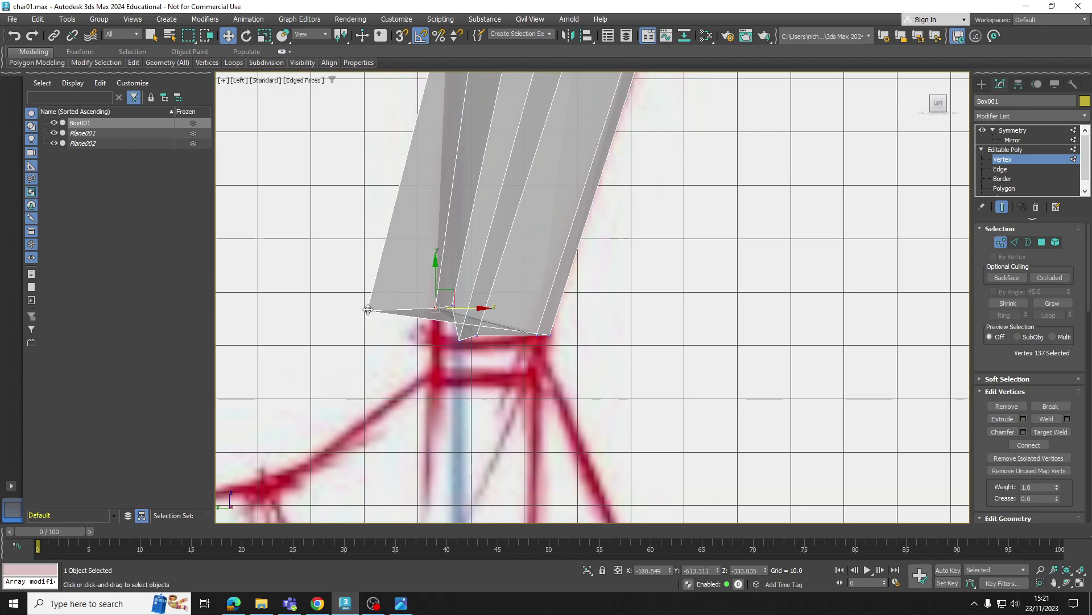
left_click(368, 310)
left_click_drag(368, 310, 460, 311)
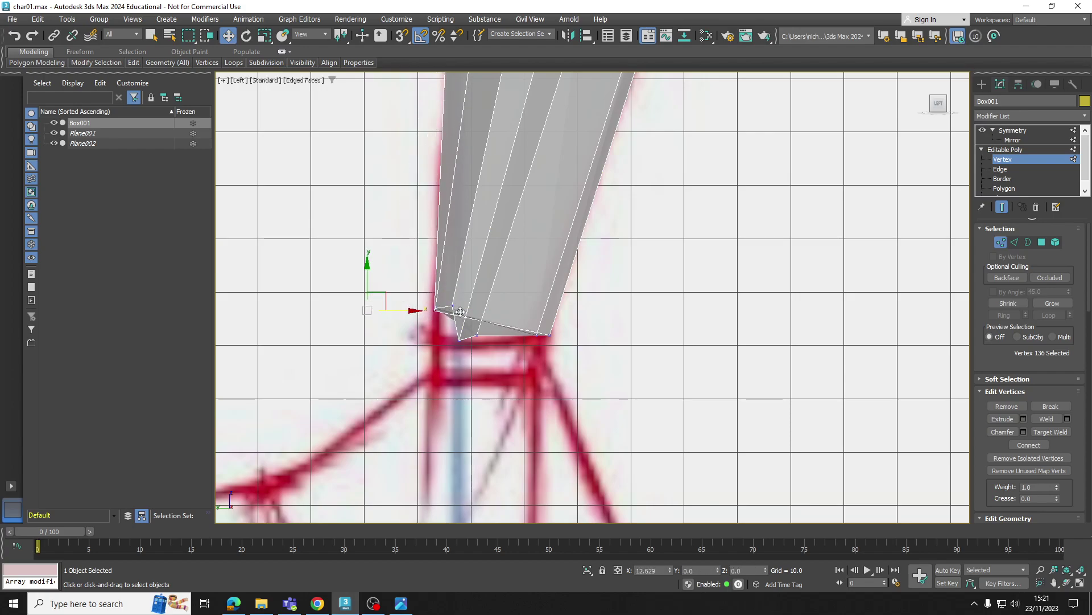
Step: Examine the leg's side profile against the reference from the ankle up to the hips
scroll(484, 316, "down", 5)
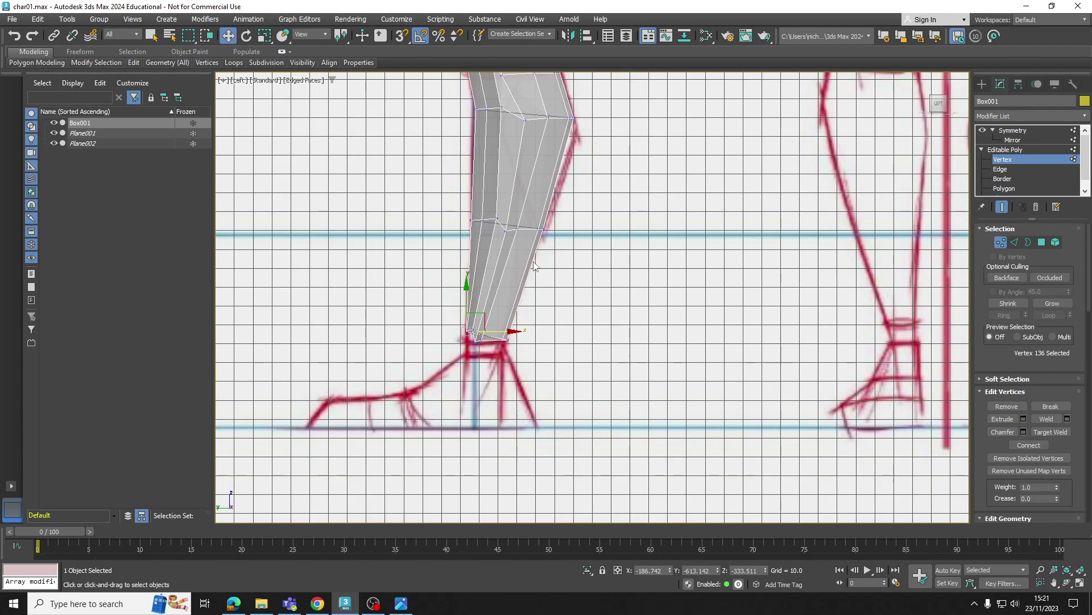
scroll(534, 267, "down", 3)
scroll(525, 253, "up", 6)
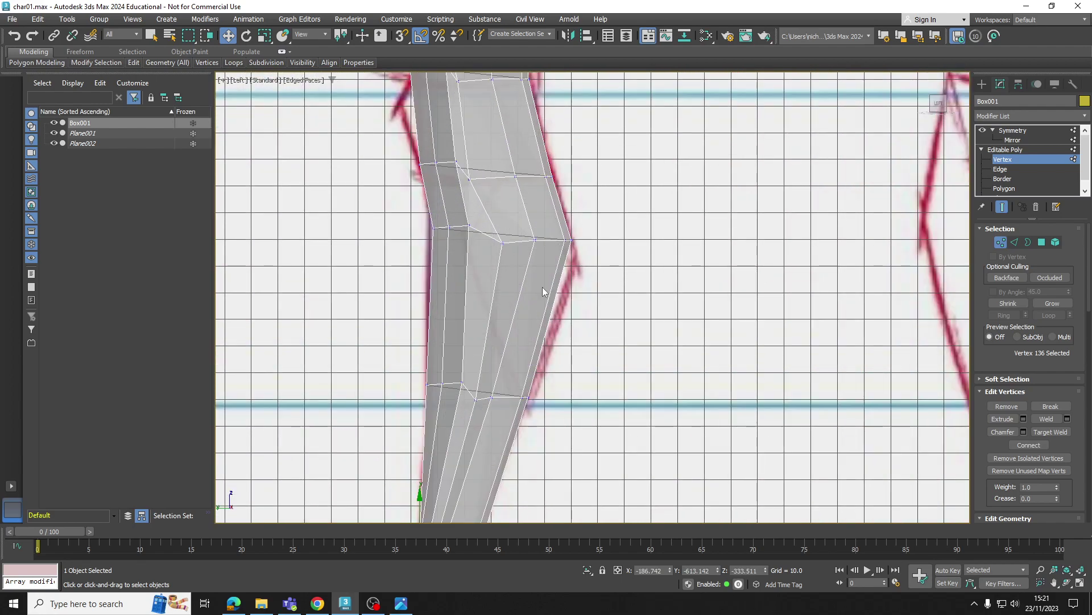
scroll(543, 291, "down", 3)
scroll(538, 342, "up", 4)
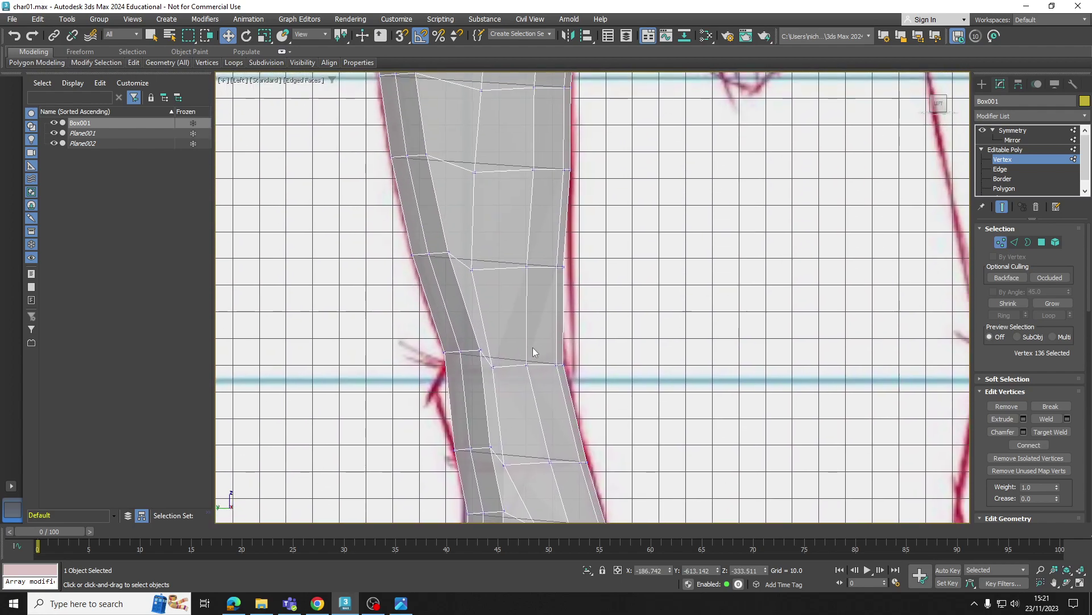
scroll(504, 304, "down", 3)
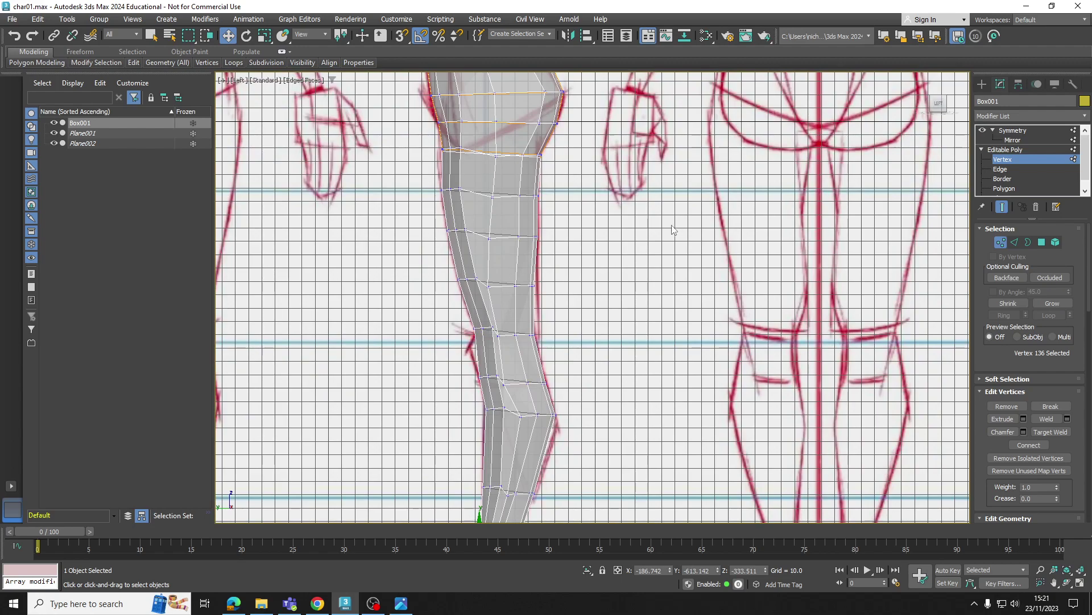
scroll(548, 325, "up", 2)
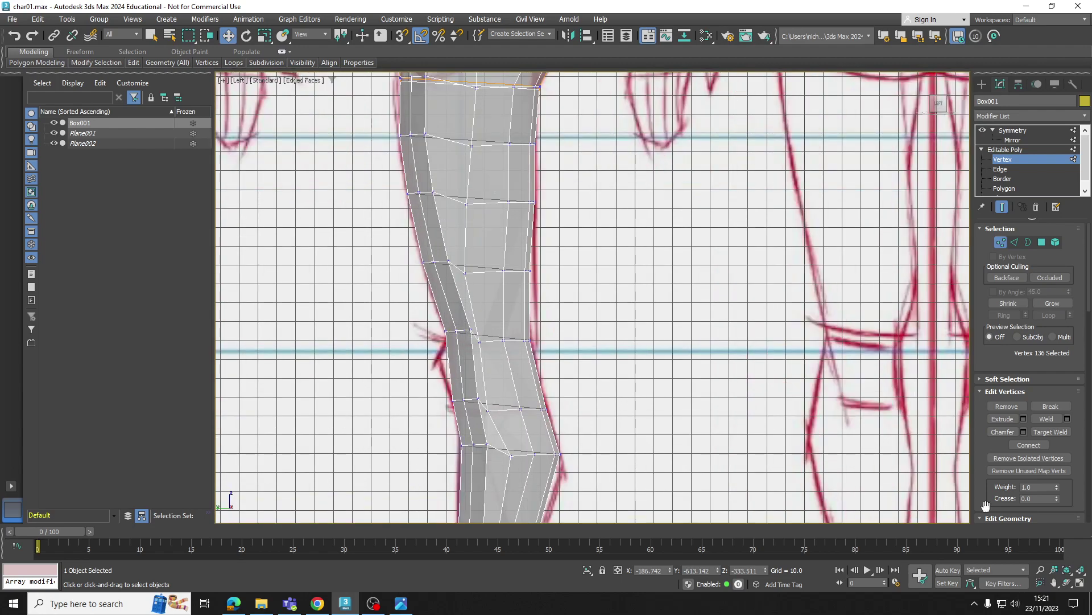
Step: Enlarge the Perspective view instead of the Left view and hide the reference planes Plane001 and Plane002
left_click(1080, 586)
left_click(866, 436)
left_click(1080, 584)
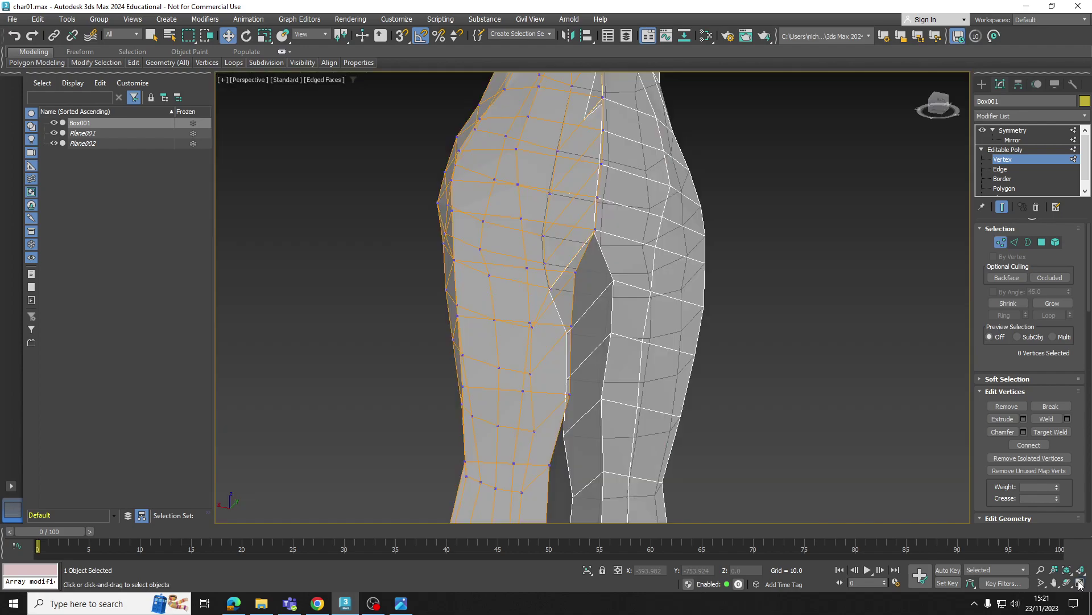
middle_click_drag(730, 401, 575, 334, "alt")
scroll(554, 278, "down", 4)
scroll(554, 278, "down", 3)
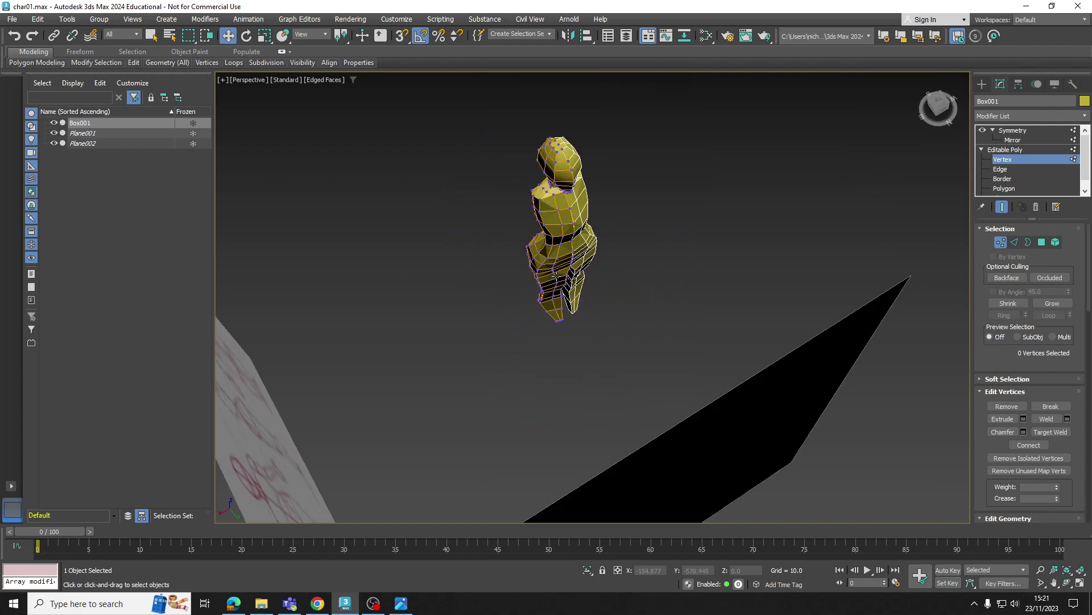
middle_click_drag(554, 278, 457, 247, "alt")
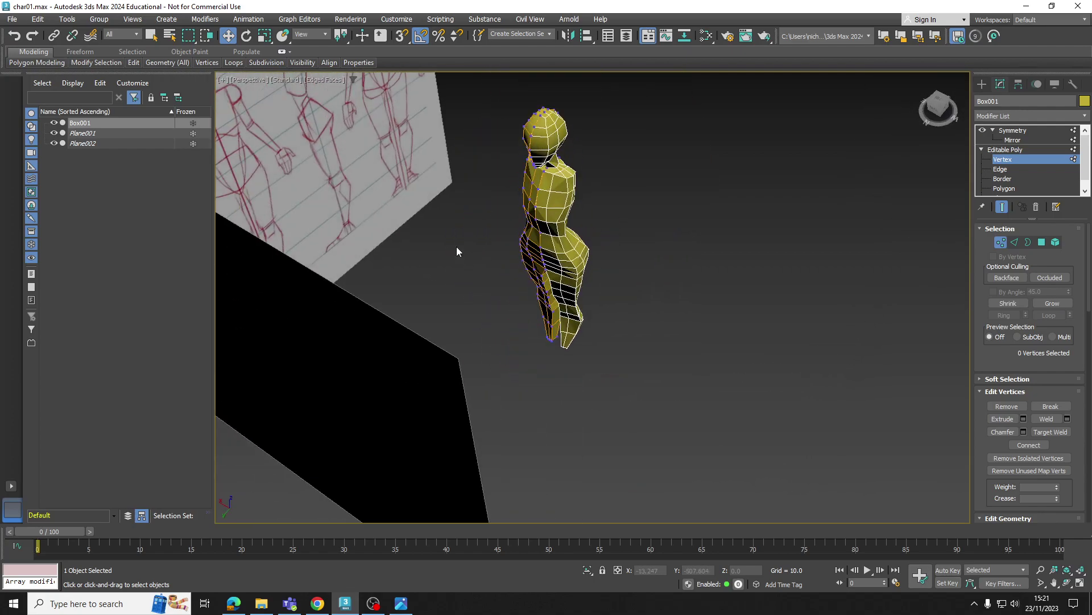
left_click(53, 133)
left_click(54, 143)
middle_click_drag(529, 273, 552, 295, "alt")
scroll(557, 279, "up", 4)
scroll(552, 295, "up", 3)
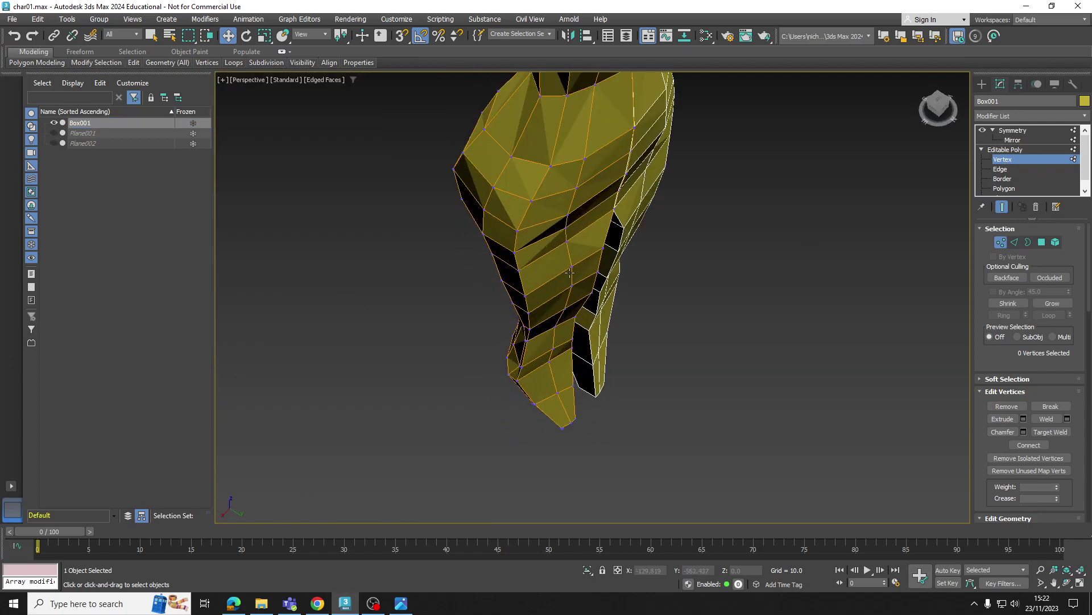
Step: Select the seven vertices running down the middle front of the leg and pull them slightly forward
left_click(571, 266)
left_click(572, 287, "ctrl")
left_click(565, 308, "ctrl")
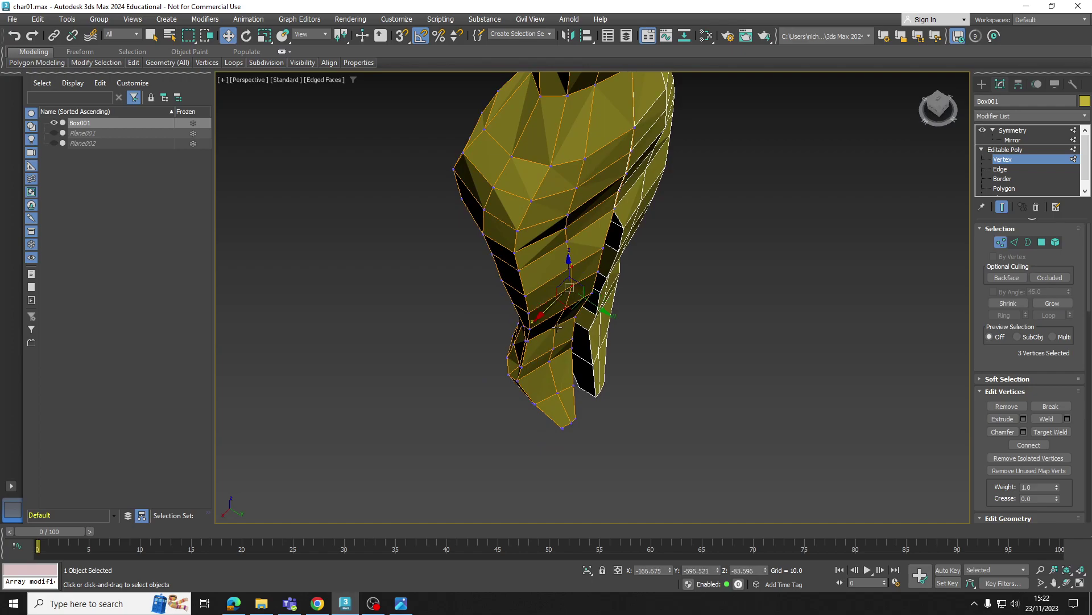
left_click(557, 392, "ctrl")
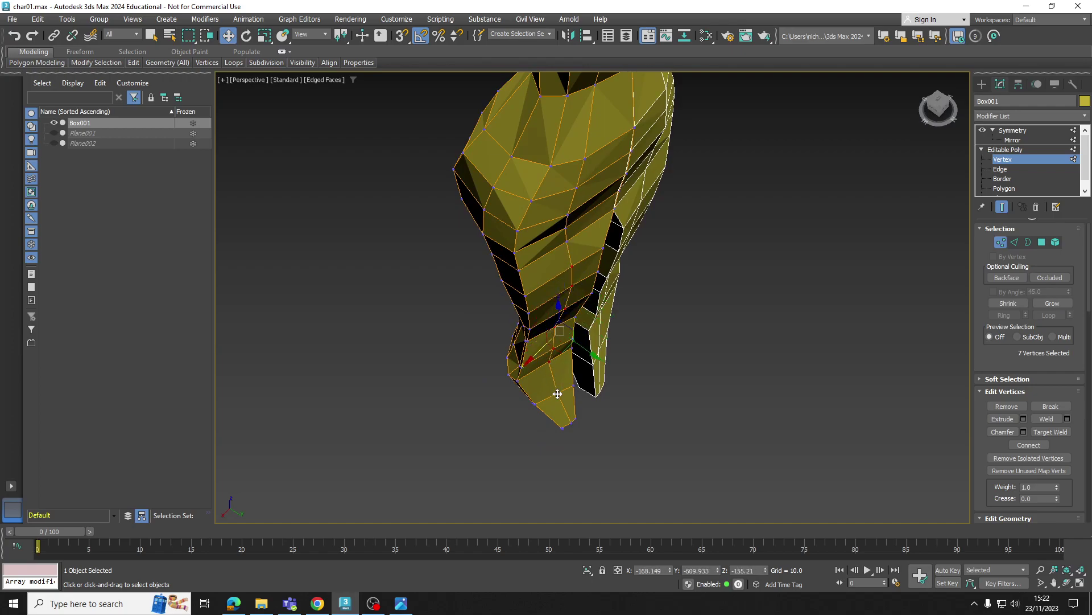
middle_click_drag(561, 391, 564, 379, "alt")
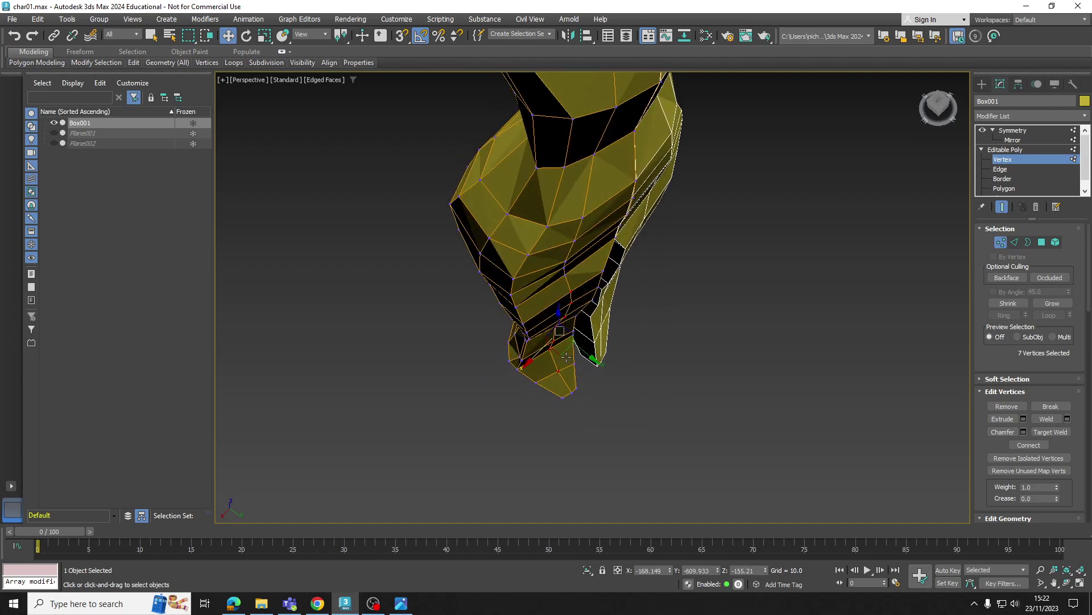
left_click_drag(566, 357, 566, 363)
Step: Reposition individual vertices around the front of the knee to round the leg's cross-section in the Perspective view
middle_click_drag(566, 363, 572, 255, "alt")
left_click(565, 190)
middle_click_drag(564, 190, 578, 201, "alt")
left_click_drag(579, 201, 585, 206)
mouse_move(520, 288)
middle_mouse_down("alt")
mouse_move(561, 267)
mouse_move(541, 254)
mouse_move(512, 268)
middle_mouse_up("alt")
middle_click_drag(581, 209, 582, 225, "alt")
left_click(577, 215)
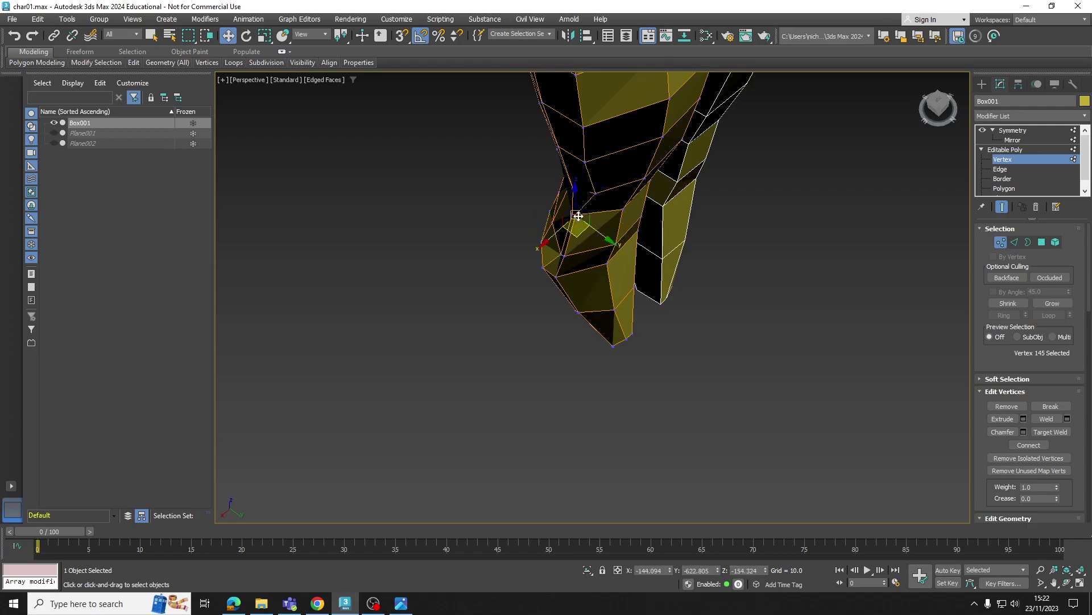
left_click_drag(578, 234, 591, 237)
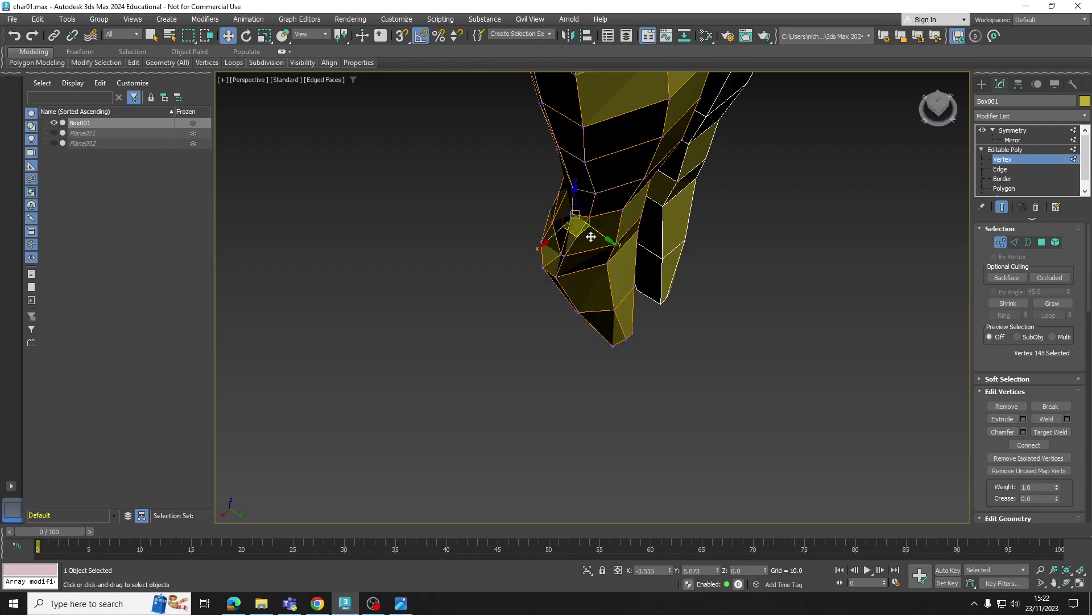
Step: Reposition three vertices on the outer side of the lower leg between the knee and shin to round its contour
left_click(566, 258)
left_click_drag(564, 276, 584, 272)
left_click(557, 279)
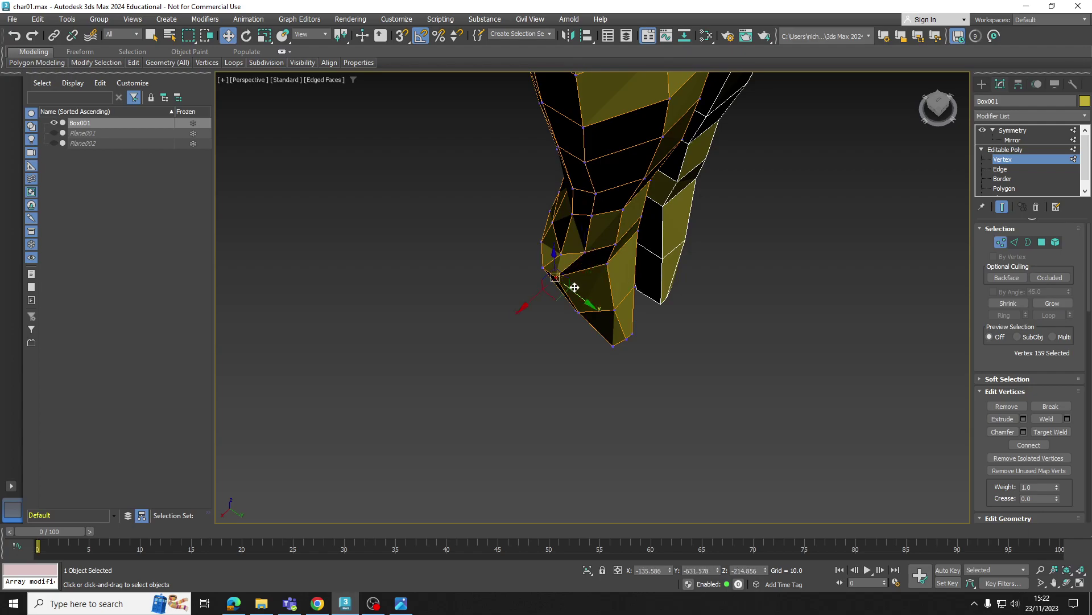
middle_click_drag(566, 299, 576, 334, "alt")
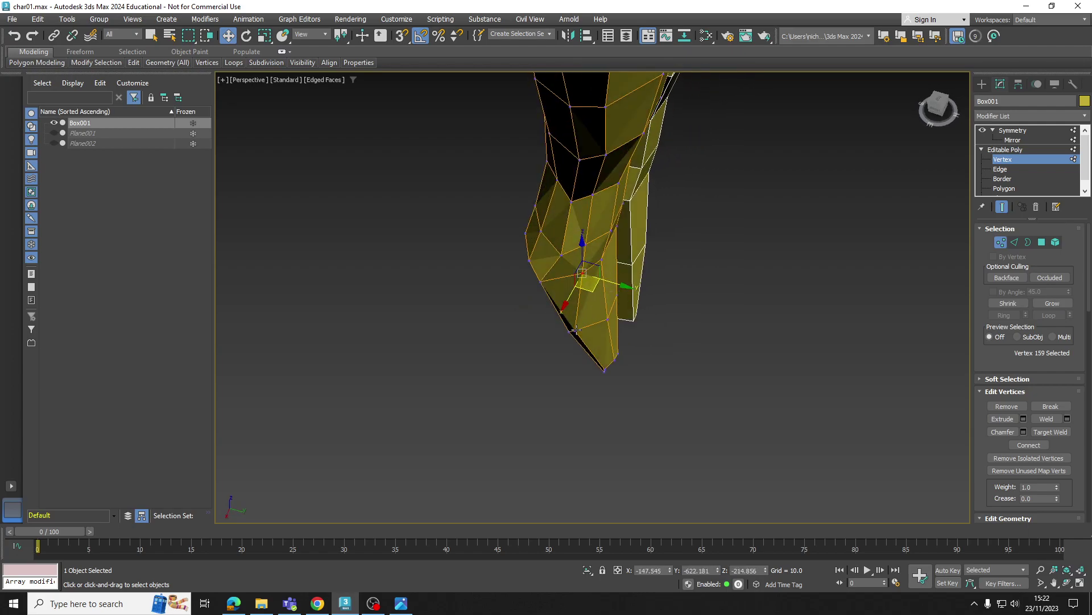
left_click(575, 331)
left_click_drag(584, 346, 594, 342)
middle_click_drag(595, 342, 648, 319, "alt")
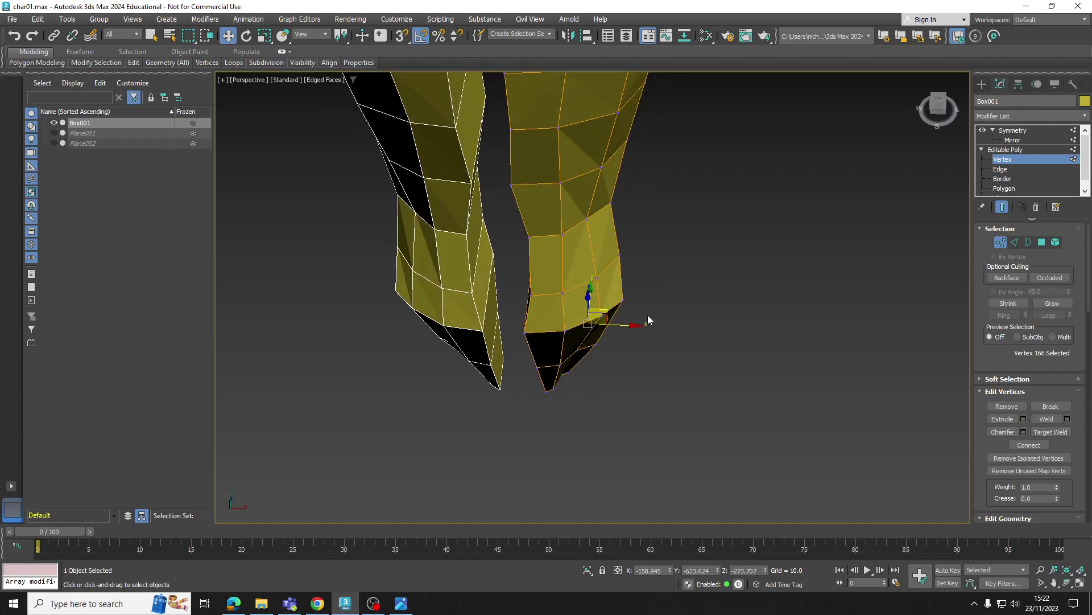
Step: Pull the outermost vertex below the knee inward along X by about 5.4 units and adjust a neighbouring vertex on the front of the shin
left_click(623, 301)
left_click_drag(670, 299, 655, 303)
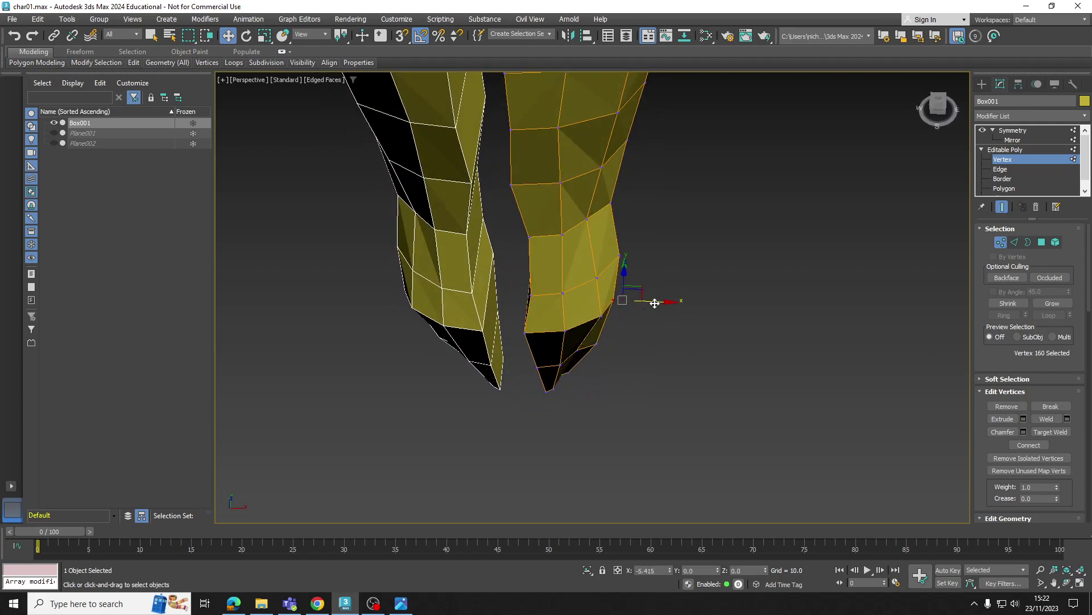
middle_click_drag(556, 321, 568, 258, "alt")
left_click(575, 313)
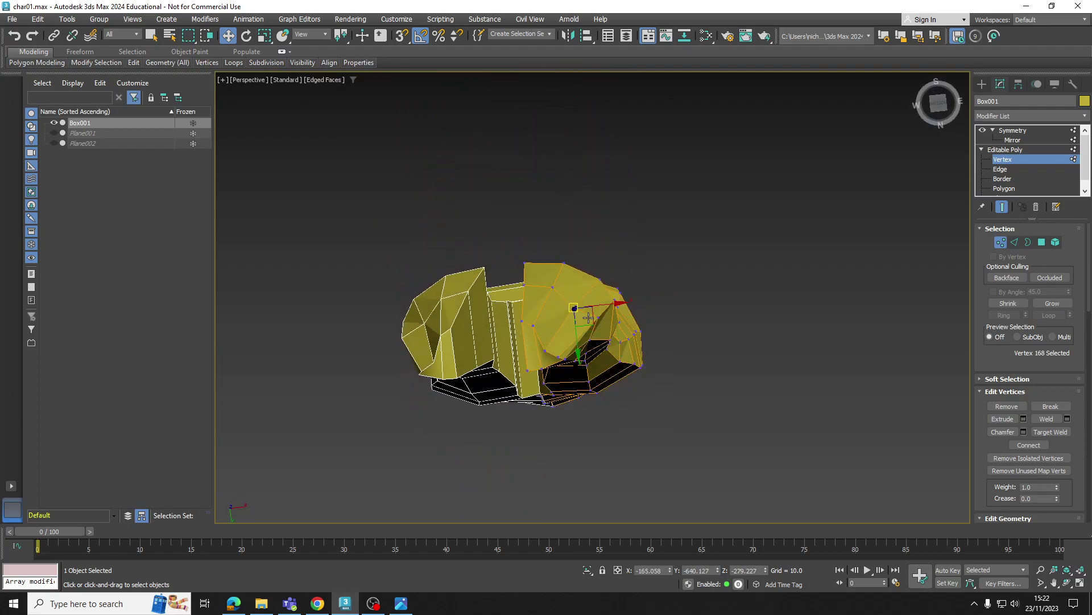
left_click(596, 310)
Step: Select the eight horizontal edges down the inner back of the leg from thigh to ankle and connect them with a new vertical edge line
middle_click_drag(597, 308, 609, 161, "alt")
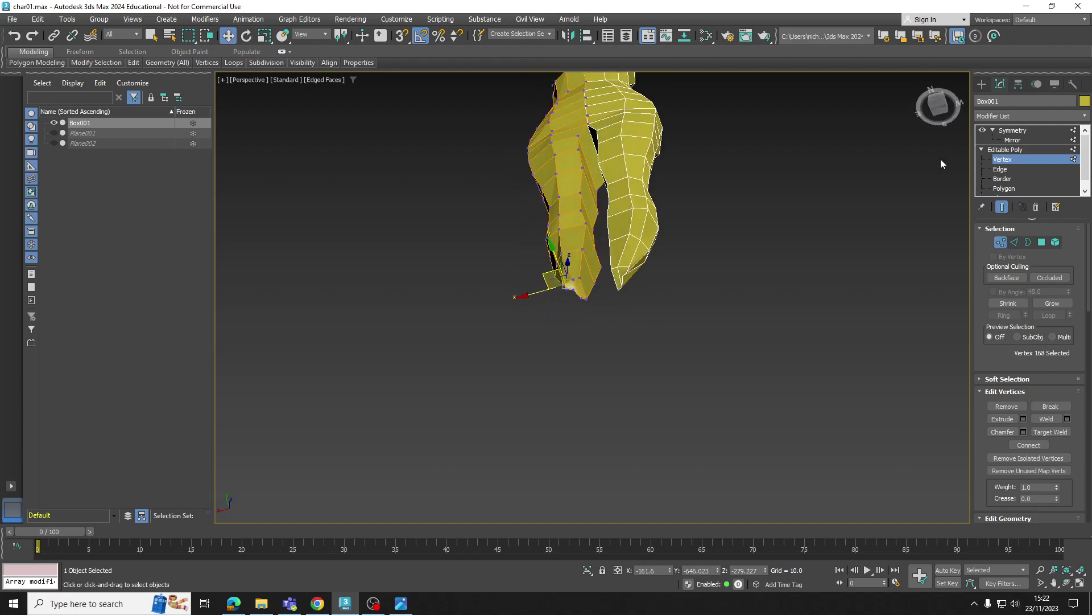
left_click(1001, 169)
scroll(582, 157, "up", 6)
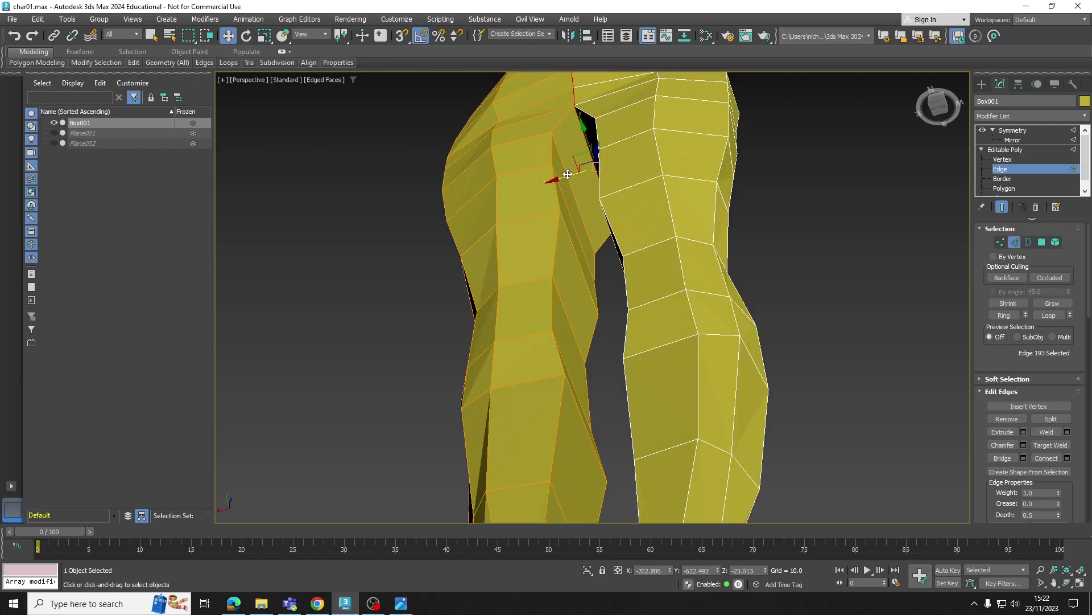
left_click(565, 163, "ctrl")
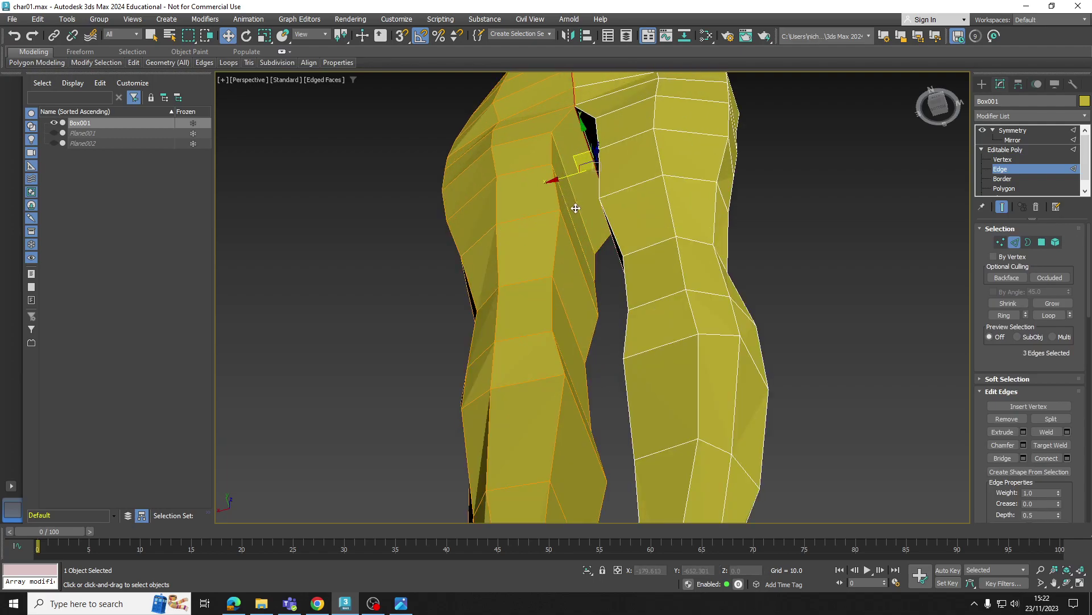
middle_click_drag(576, 208, 568, 255, "alt")
middle_click_drag(565, 319, 564, 181)
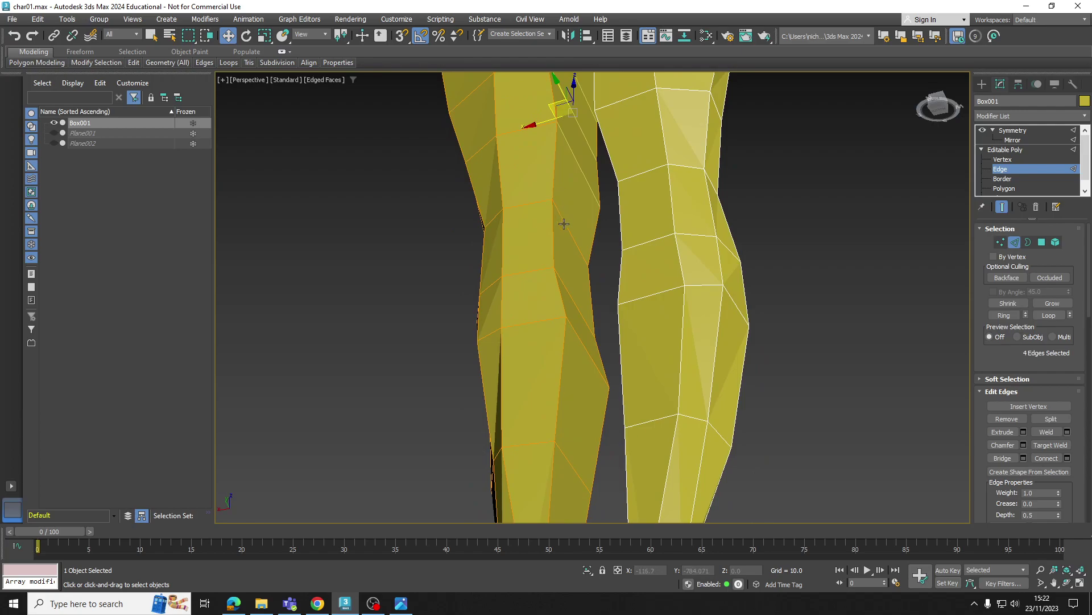
left_click(564, 224, "ctrl")
middle_click_drag(564, 223, 578, 154, "alt")
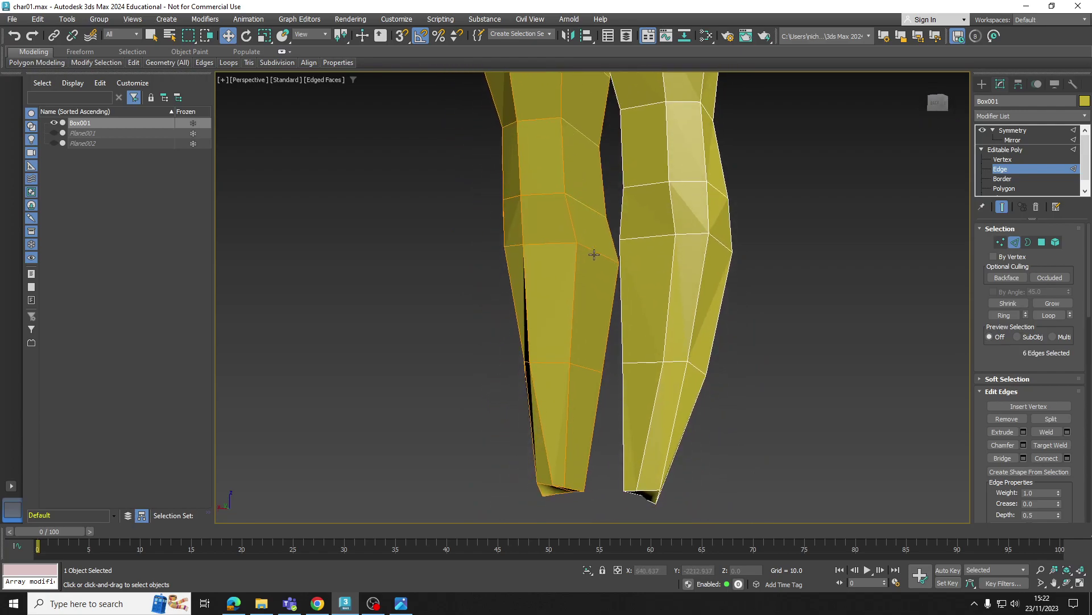
middle_click_drag(581, 387, 566, 342)
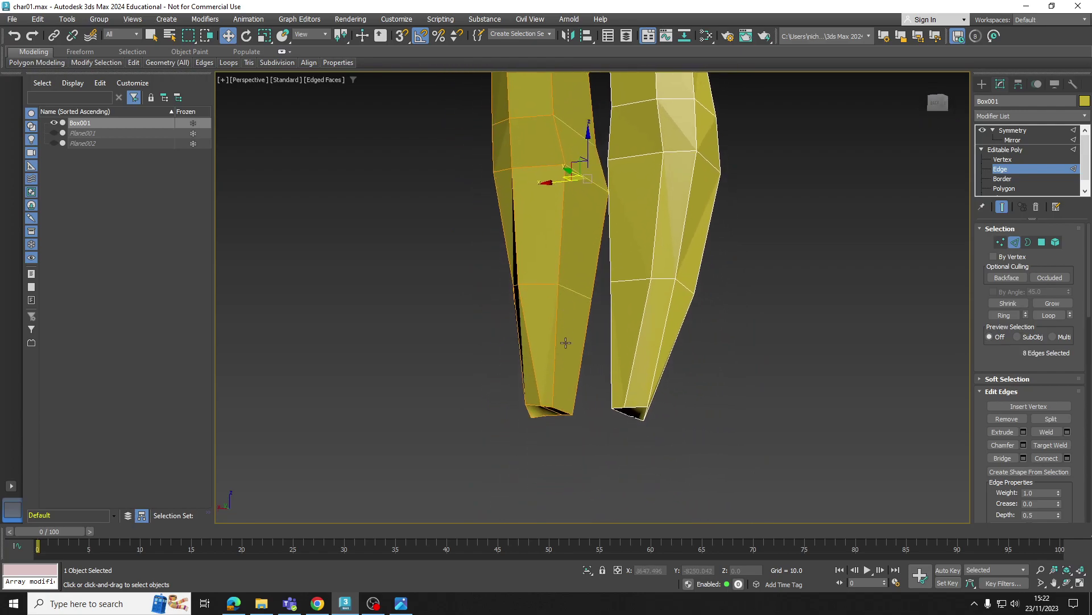
left_click(563, 407, "ctrl")
left_click(1045, 460)
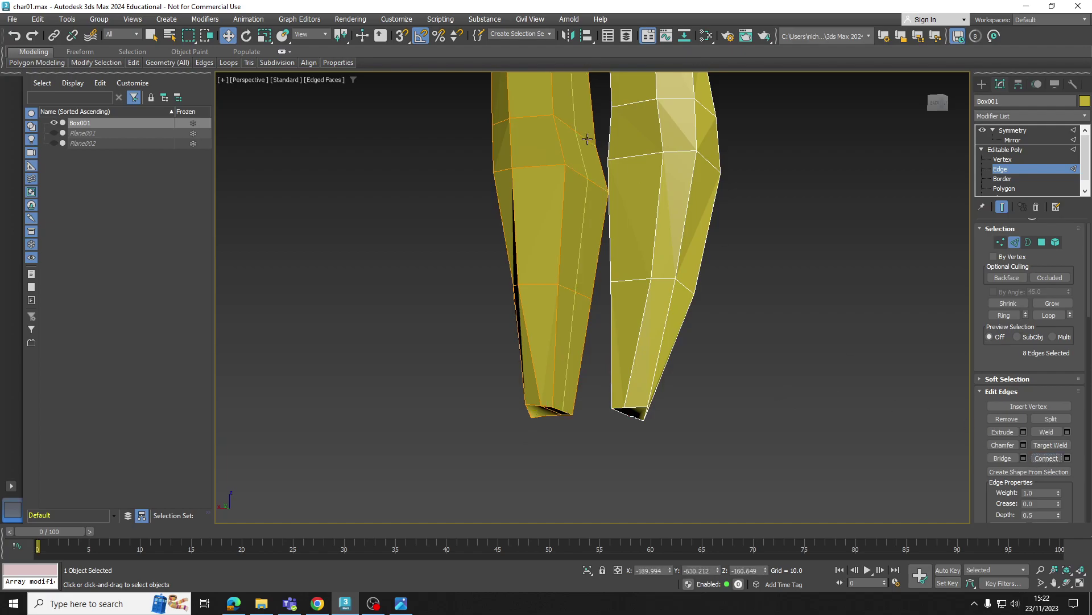
Step: Shift the new vertical edge line on the inner leg slightly toward the other leg along X
middle_click_drag(588, 139, 510, 255)
scroll(589, 279, "down", 3)
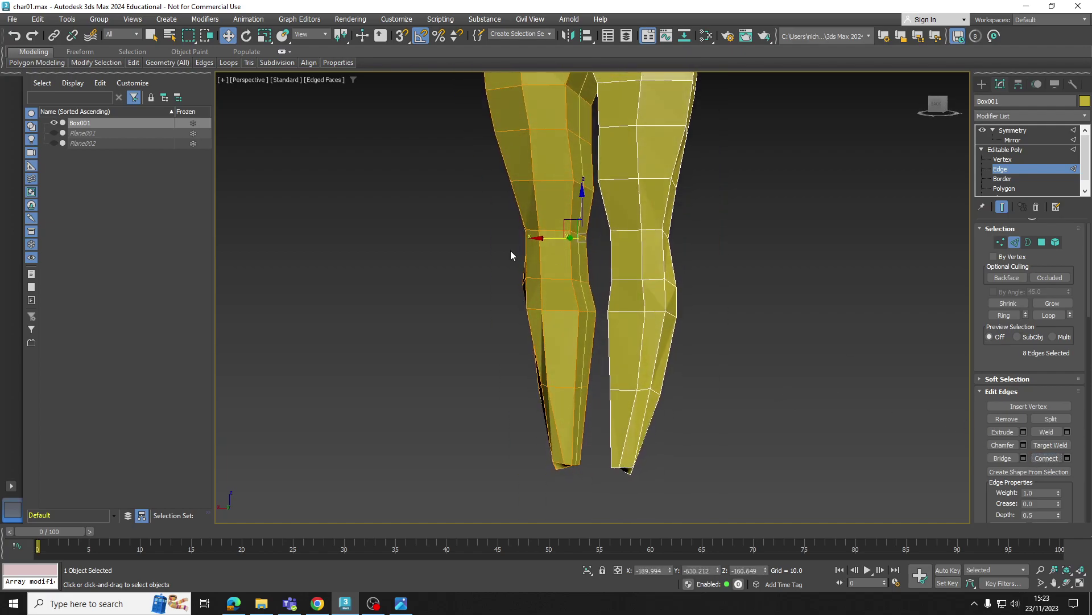
left_click_drag(542, 241, 548, 239)
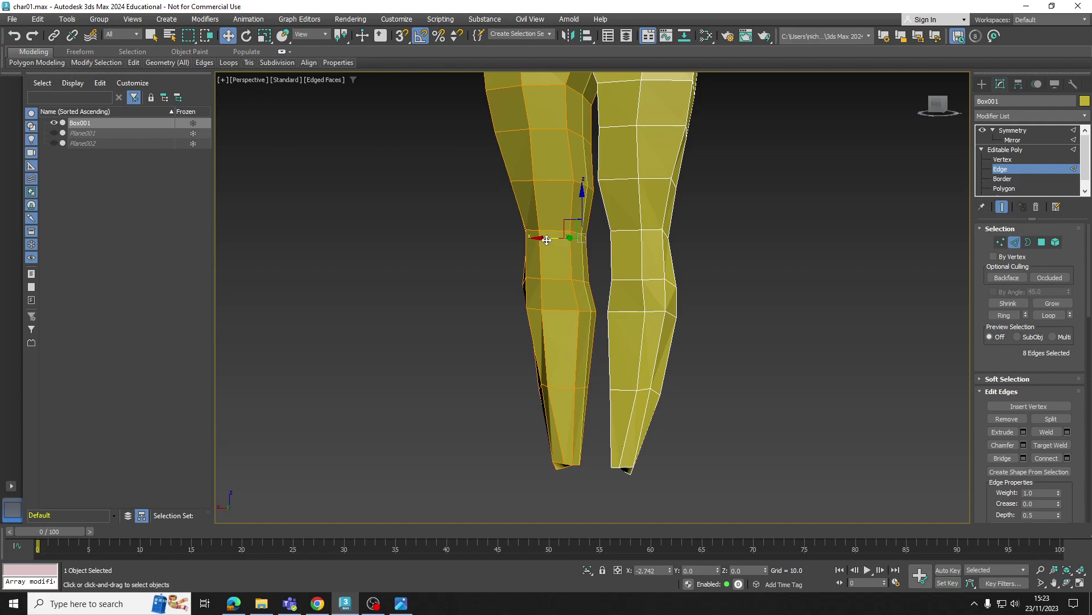
middle_click_drag(548, 239, 637, 210, "alt")
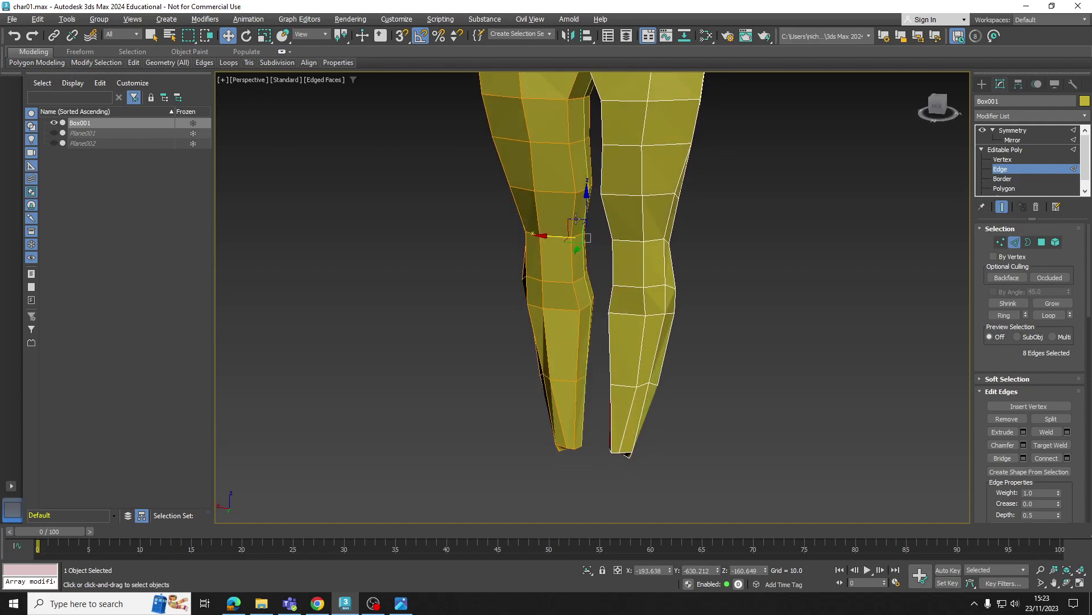
Step: Move three vertices on the inner back of the thigh and the vertex at knee level slightly outward along X
left_click(1011, 160)
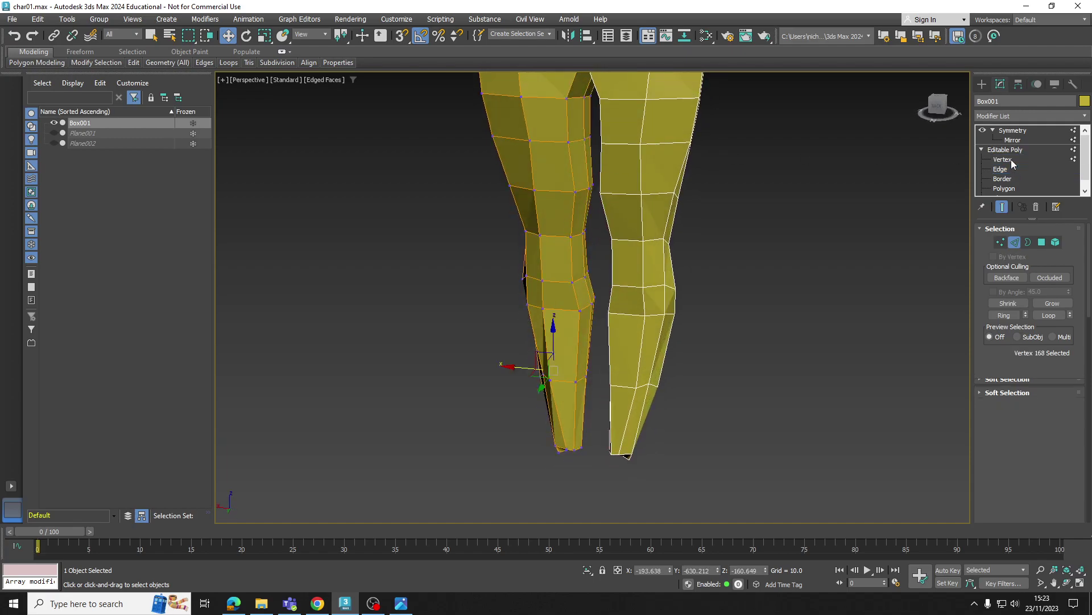
left_click(569, 98)
left_click(569, 142, "ctrl")
left_click(575, 192, "ctrl")
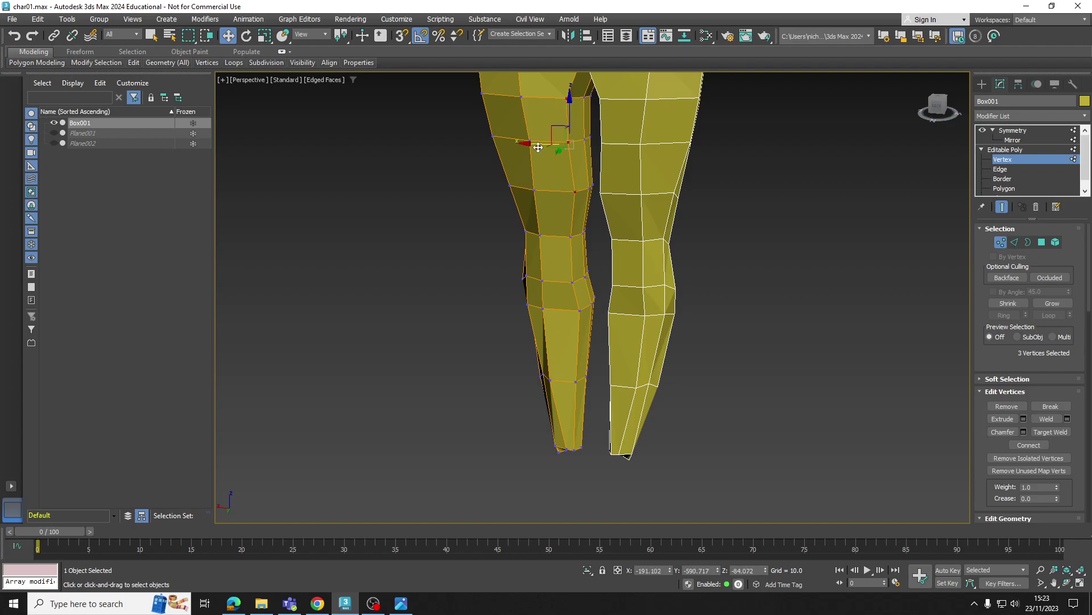
left_click_drag(539, 147, 532, 143)
middle_click_drag(531, 143, 582, 178, "alt")
left_click(584, 176)
left_click(577, 223)
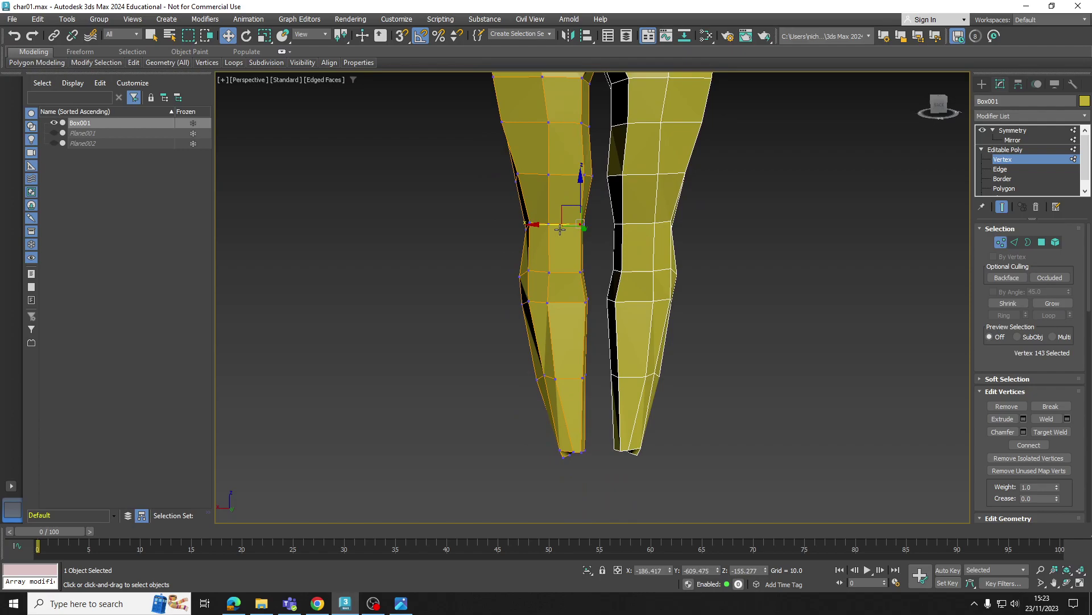
middle_click_drag(577, 223, 586, 245, "alt")
Step: Pull the four vertices down the outer back of the thigh inward along X to round the silhouette
scroll(541, 218, "up", 5)
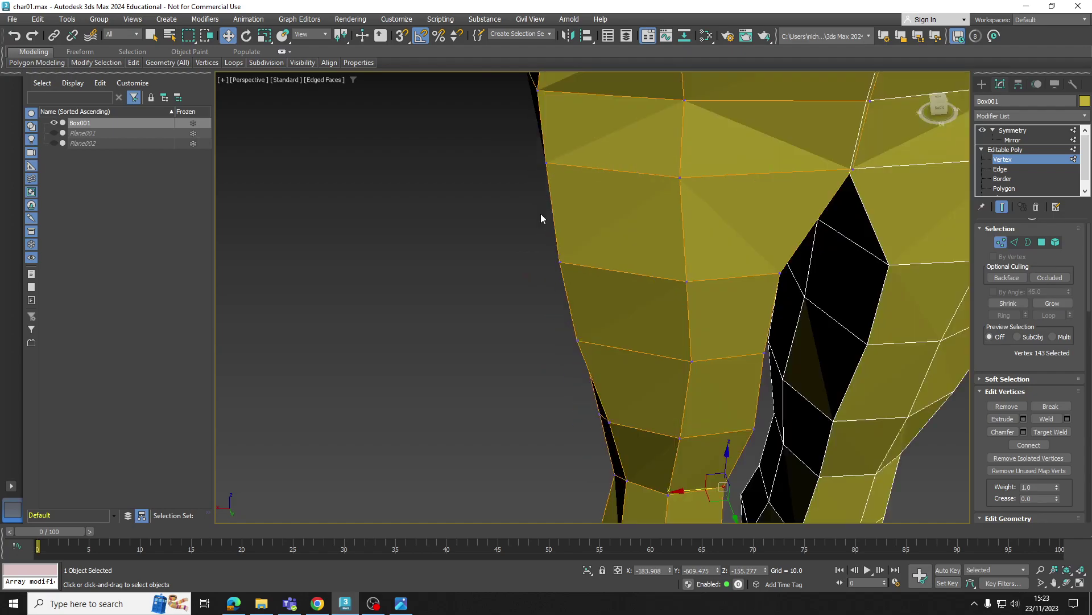
left_click(546, 166)
left_click_drag(515, 170, 523, 175)
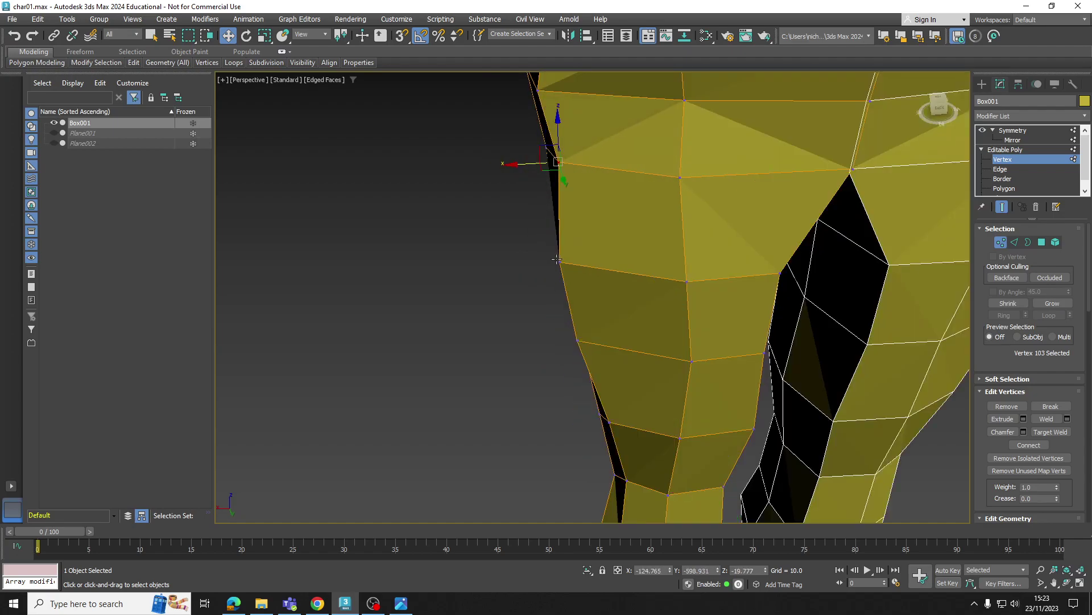
mouse_move(557, 259)
left_mouse_down()
mouse_move(534, 267)
mouse_move(548, 262)
left_mouse_up()
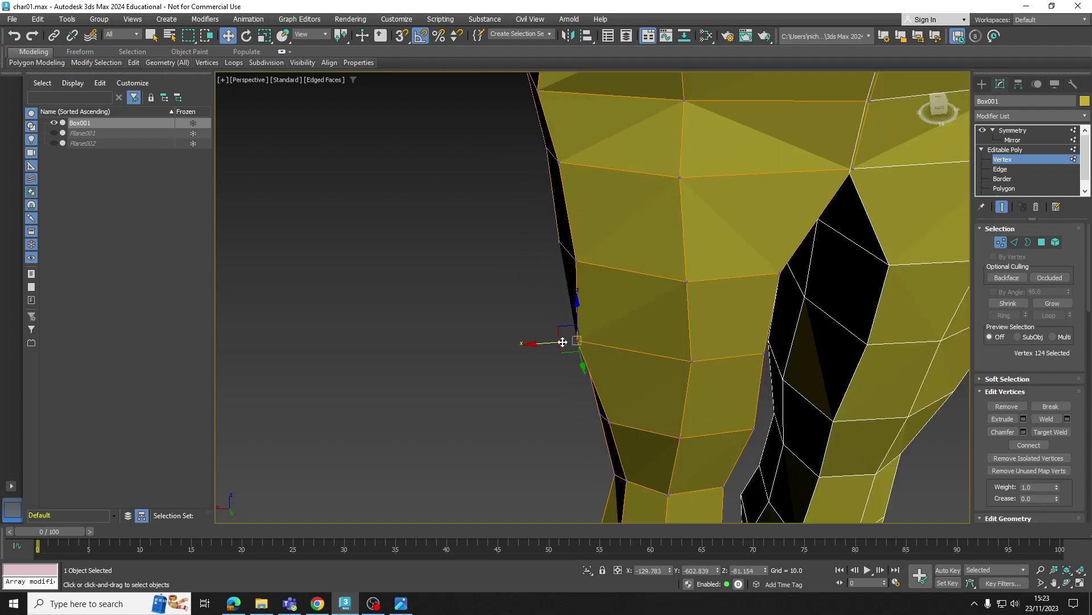
left_click_drag(562, 342, 566, 339)
middle_click_drag(566, 340, 607, 394, "alt")
left_click(606, 394)
left_click_drag(584, 400, 594, 398)
scroll(597, 392, "down", 5)
middle_click_drag(598, 393, 575, 358, "alt")
Step: Move the inner vertex at the back of the thigh just above the knee slightly away from the other leg
scroll(575, 359, "up", 8)
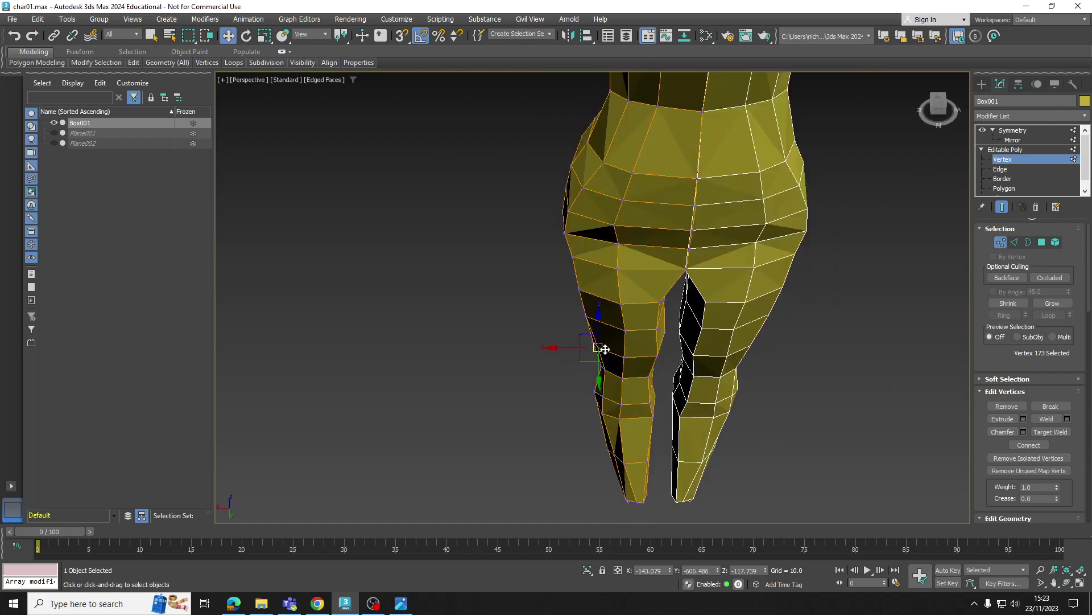
left_click(600, 349)
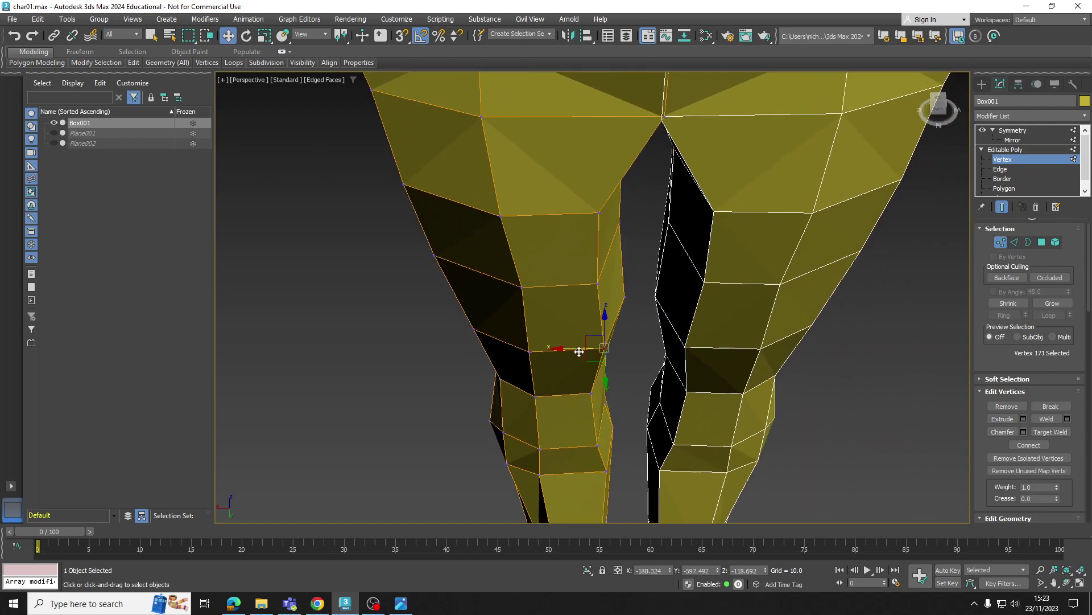
left_click_drag(579, 352, 571, 348)
scroll(570, 348, "down", 3)
middle_click_drag(569, 347, 775, 310)
scroll(607, 345, "up", 2)
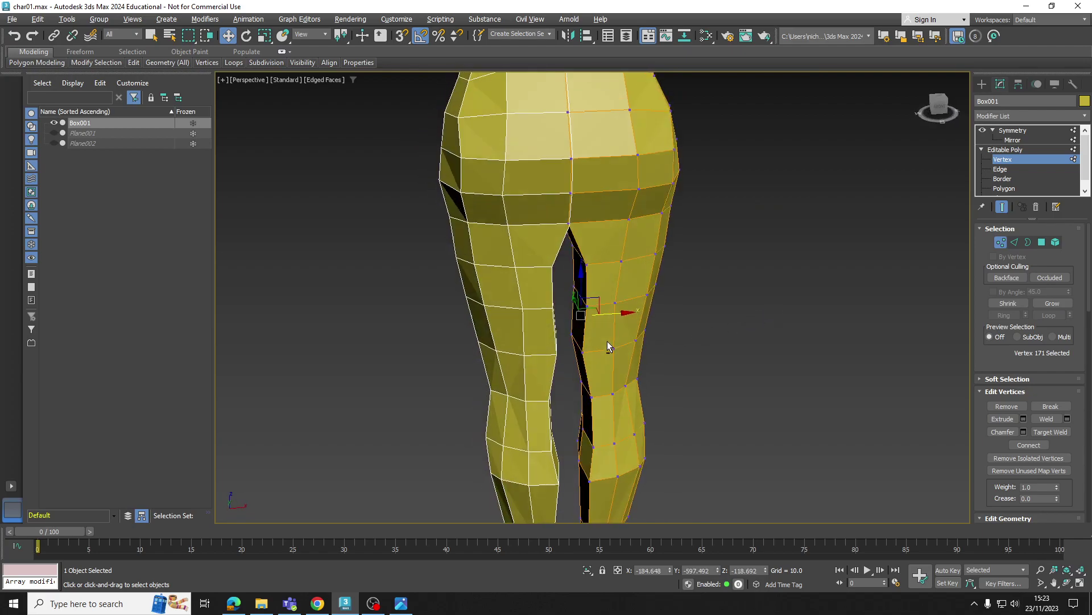
Step: Move the inner front vertices from mid-thigh down to the knee away from the other leg along X
middle_click_drag(607, 342, 605, 354, "alt")
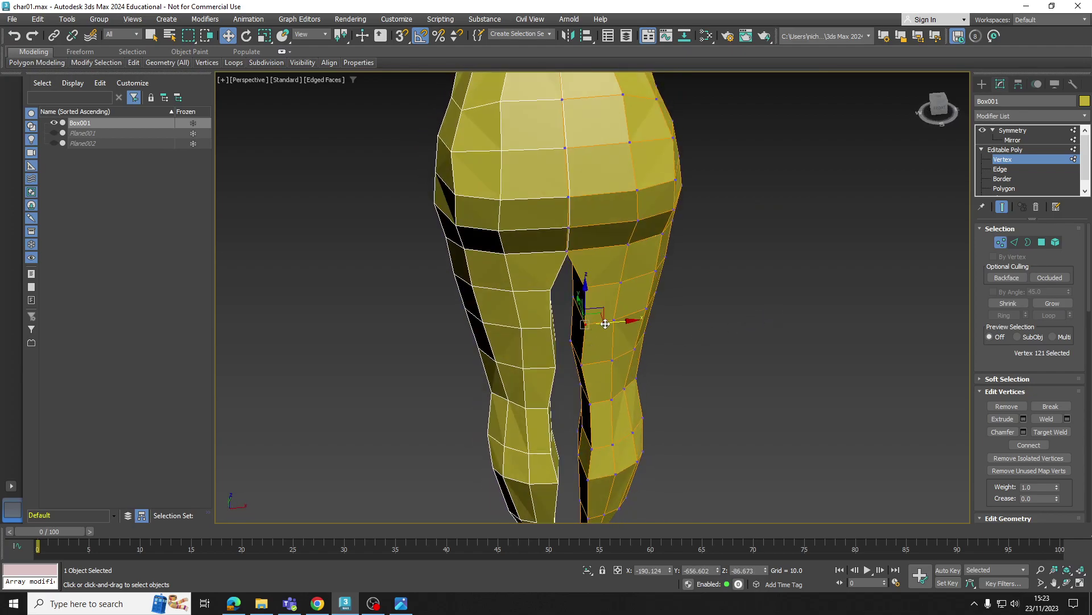
left_click(589, 323)
left_click(582, 365)
left_click_drag(608, 366, 617, 363)
left_click(590, 403)
left_click_drag(616, 403, 624, 401)
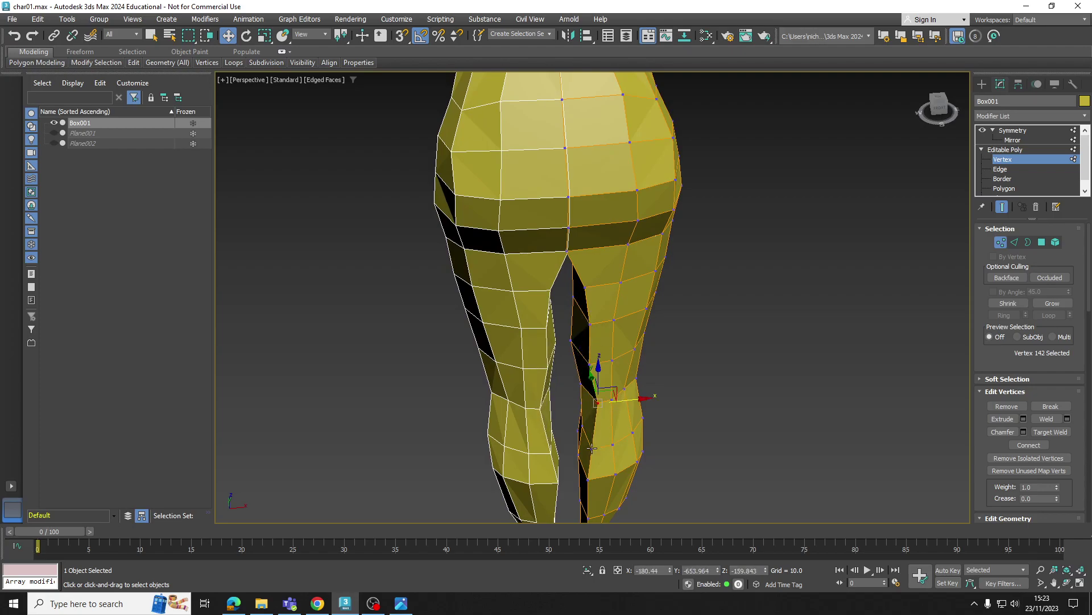
Step: Move the three inner front vertices from below the knee down the shin outward along X by about 2.5 units each
left_click(592, 449)
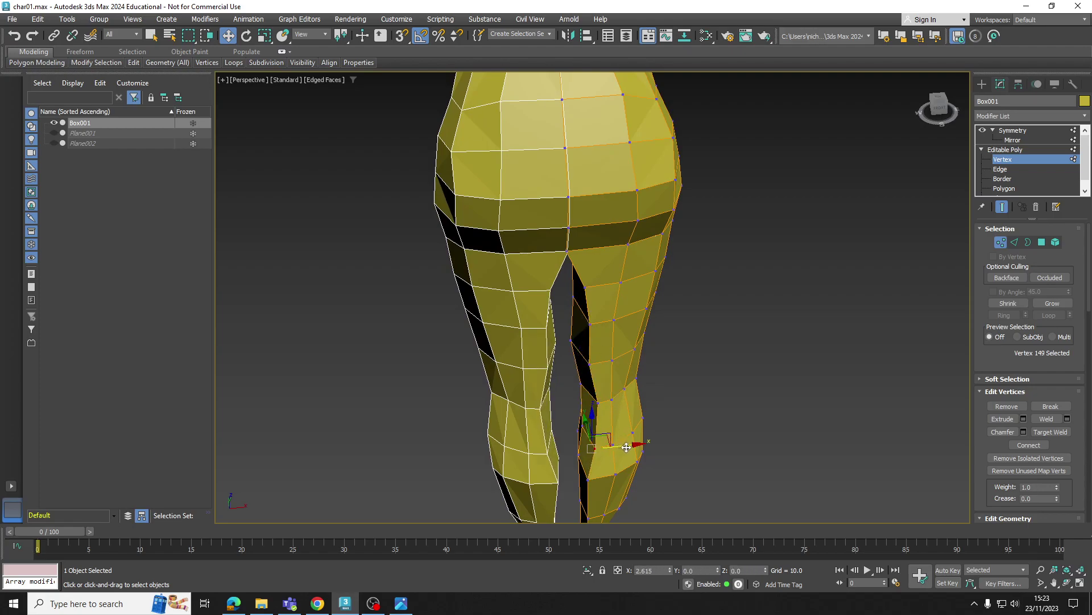
middle_click_drag(622, 444, 618, 316)
left_click(612, 337)
left_click_drag(611, 342, 618, 339)
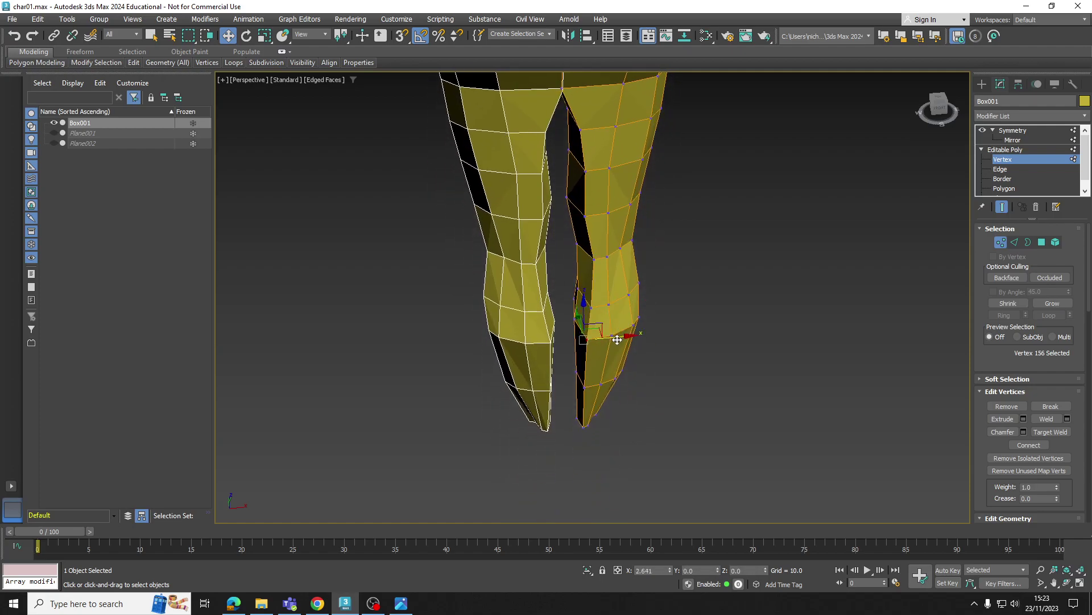
left_click(613, 384)
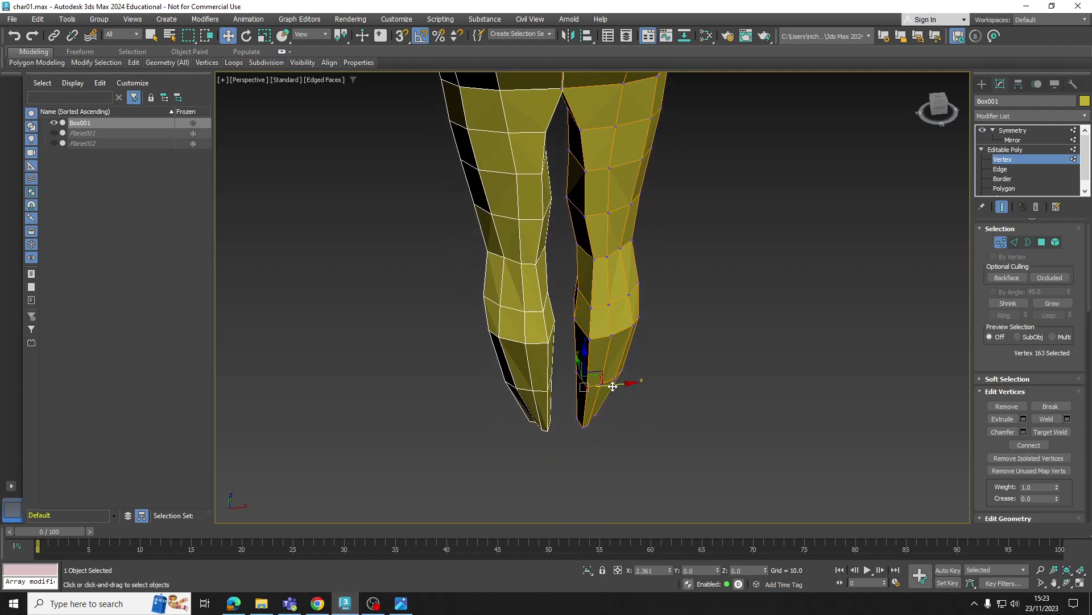
Step: Select the two polygons capping the bottom end of the leg and flatten them horizontally with Make Planar
middle_click_drag(605, 309, 671, 392, "alt")
left_click(1004, 189)
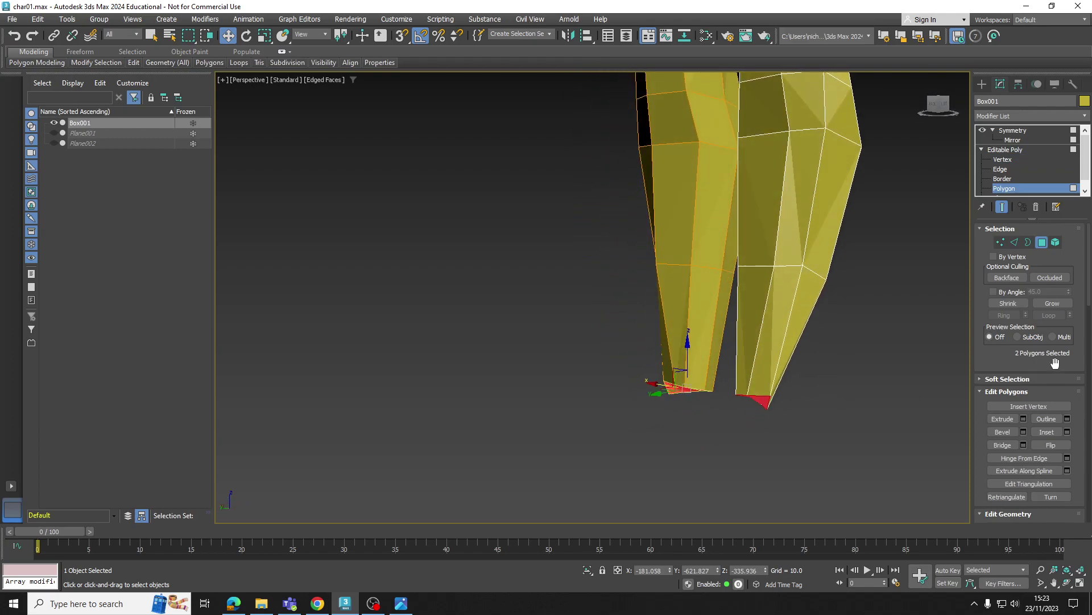
scroll(1090, 276, "down", 5)
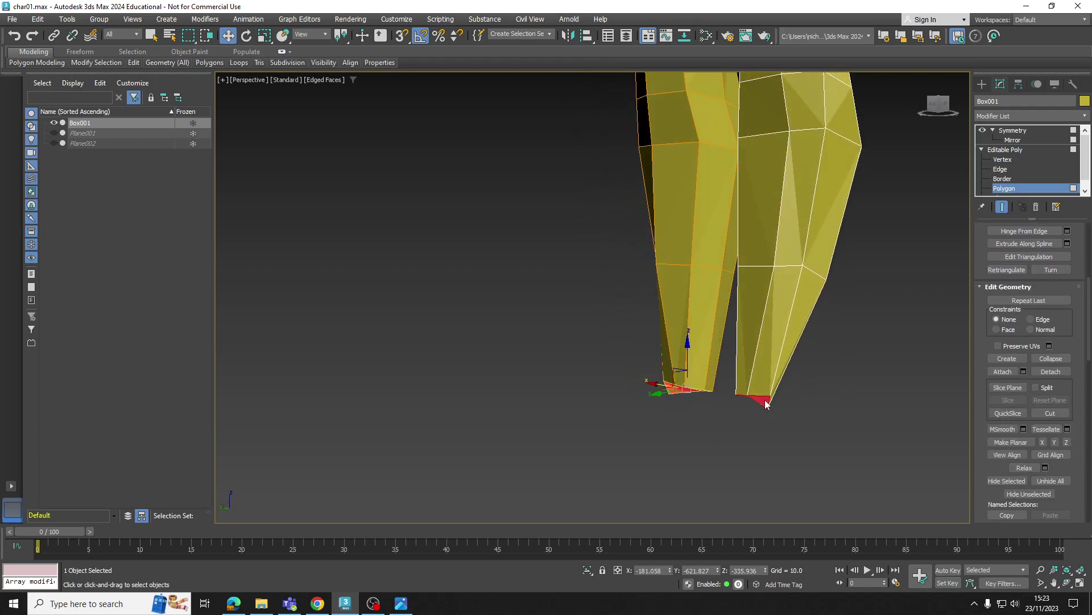
scroll(1090, 336, "down", 3)
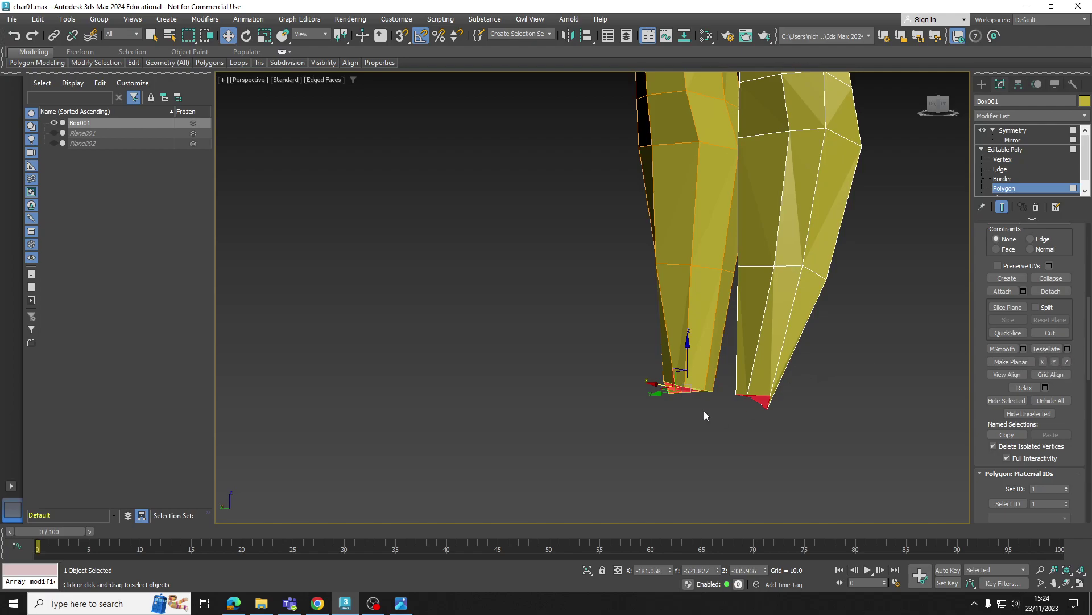
left_click(1054, 361)
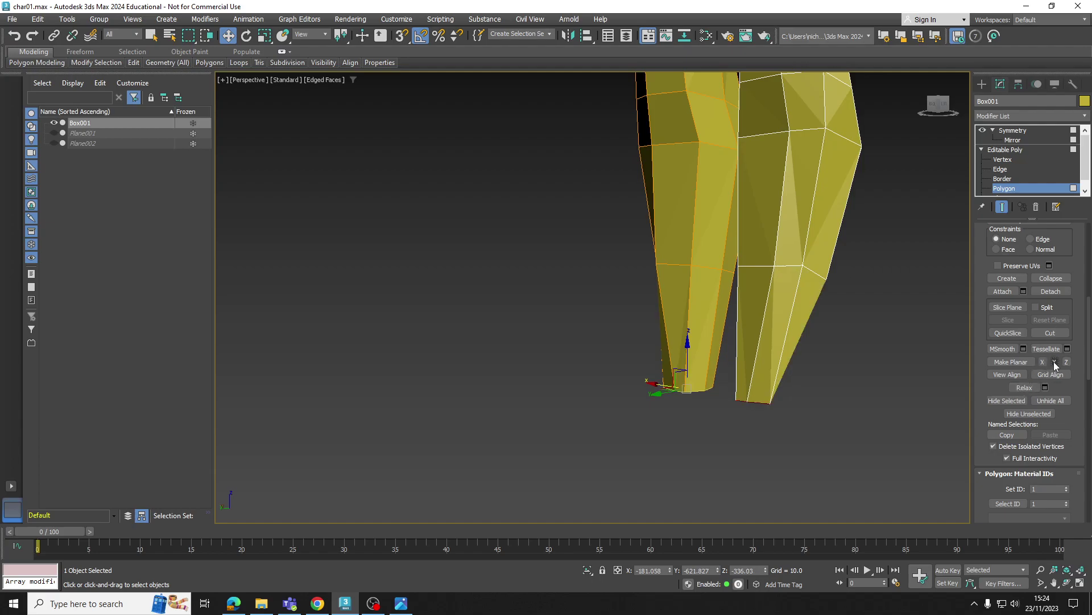
Step: Move the vertices around the bottom end of the leg outward to give the ankle cap a rounder outline
middle_click_drag(764, 377, 777, 296, "alt")
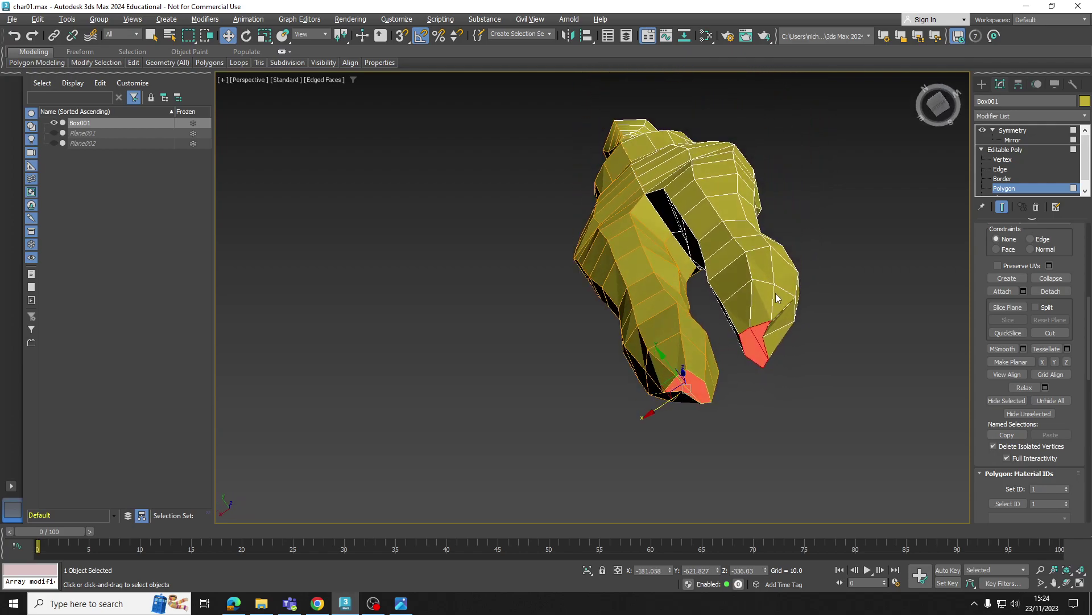
left_click(1002, 159)
scroll(747, 322, "up", 4)
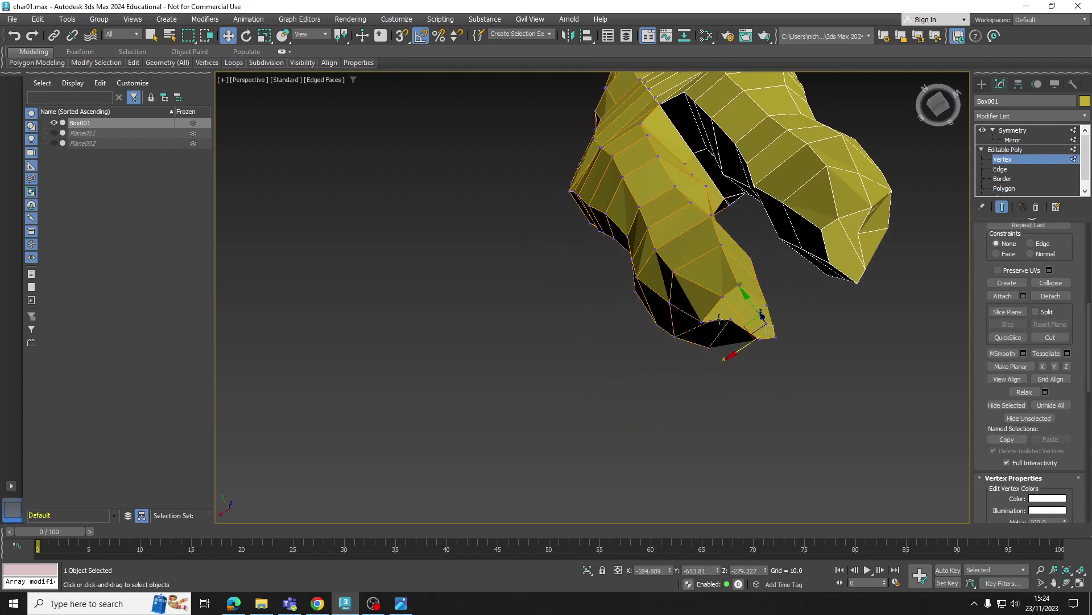
left_click(711, 322)
left_click_drag(688, 317, 727, 322)
left_click_drag(708, 316, 766, 340)
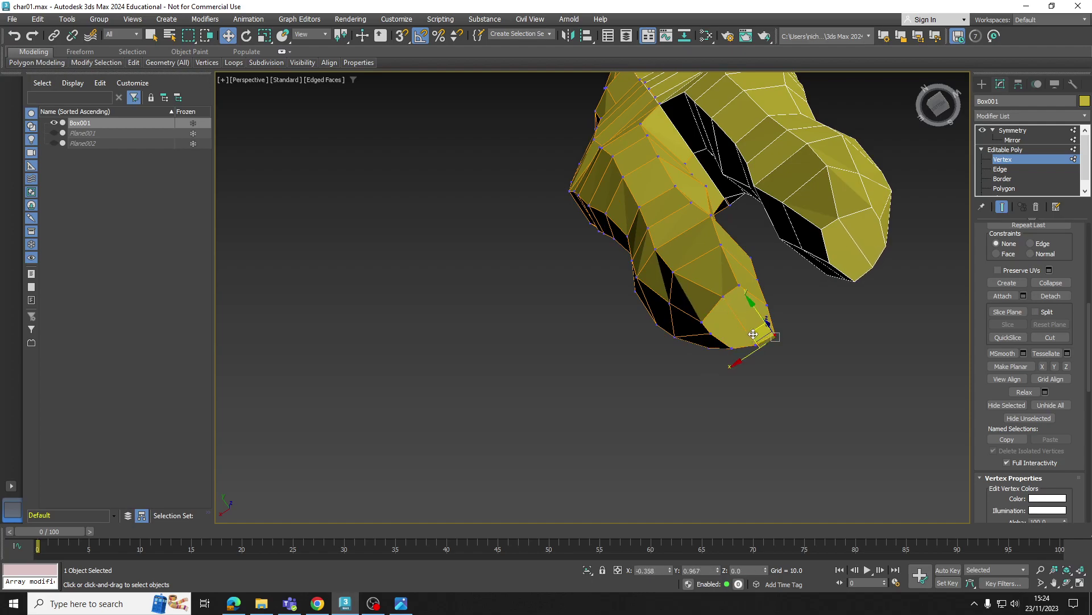
left_click(739, 285)
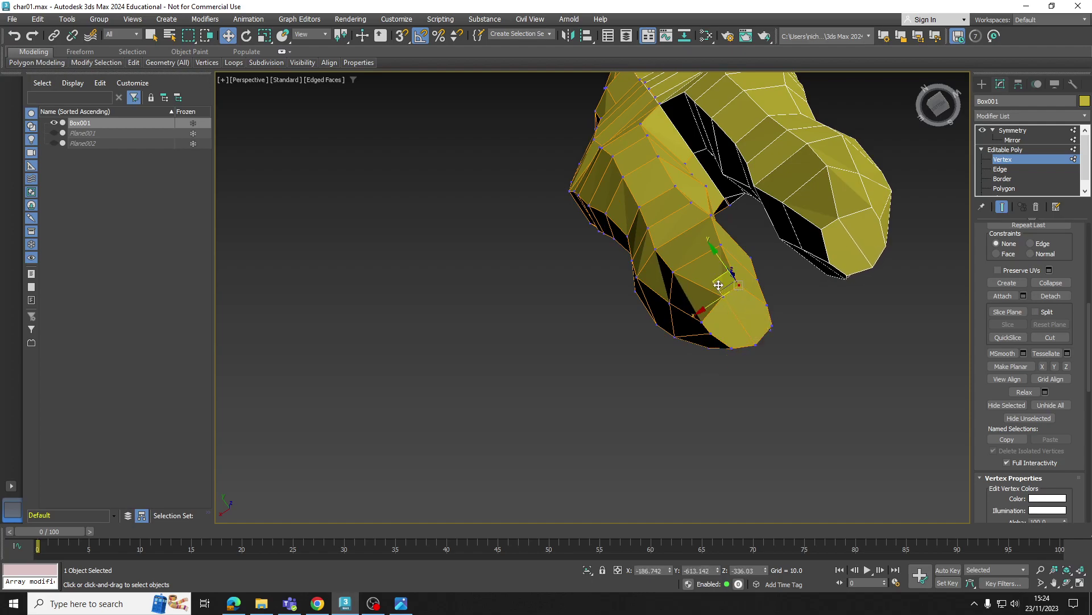
left_click_drag(719, 285, 685, 323)
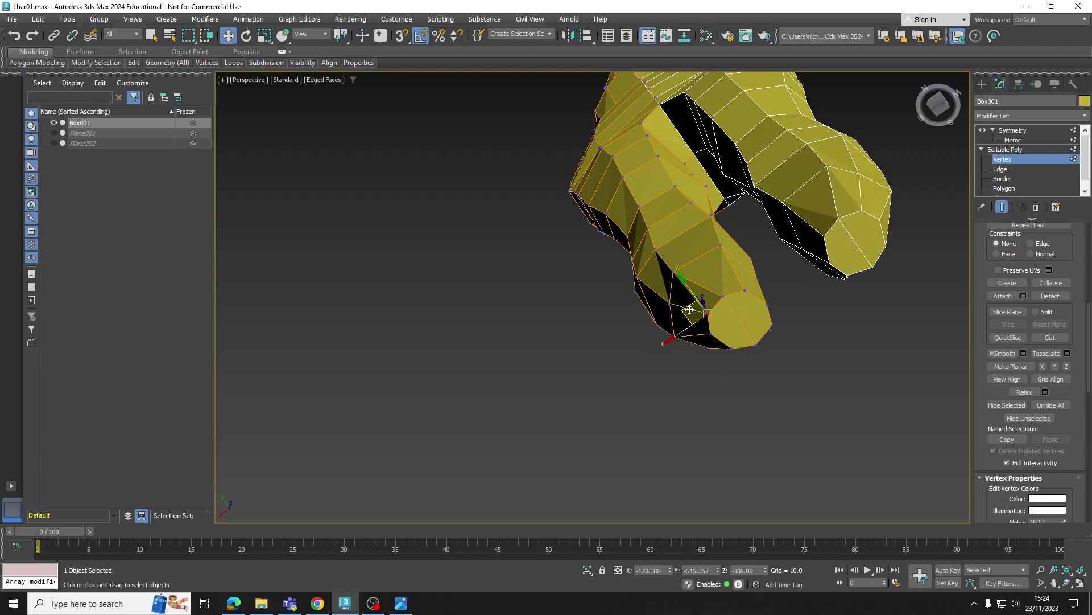
Step: Inspect the knees and lower legs, and check the side profile of the whole mirrored body
middle_click_drag(688, 310, 776, 338, "alt")
scroll(757, 340, "up", 2)
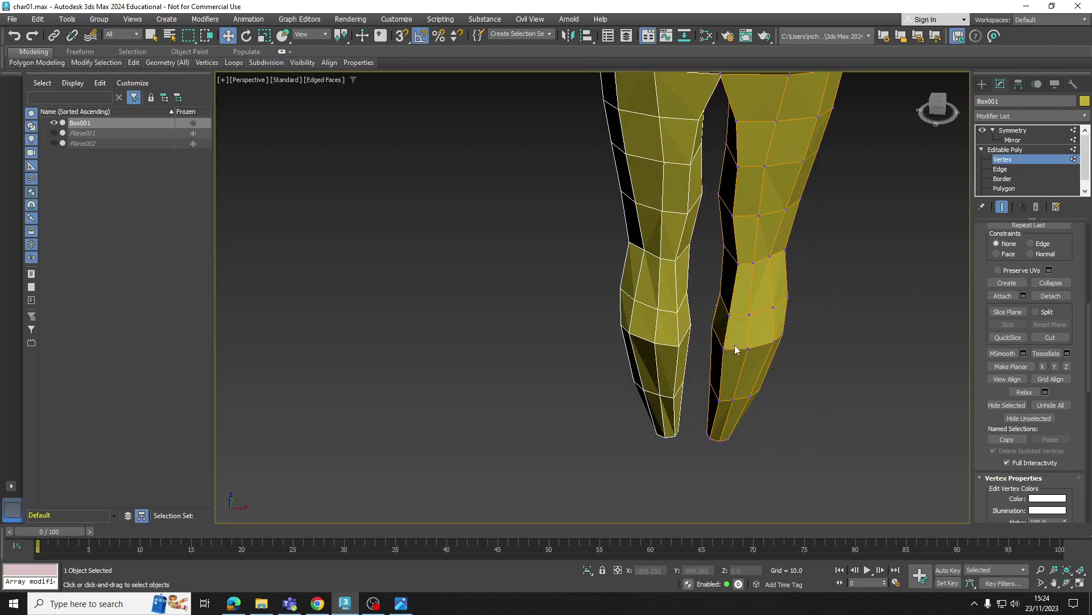
left_click(726, 349)
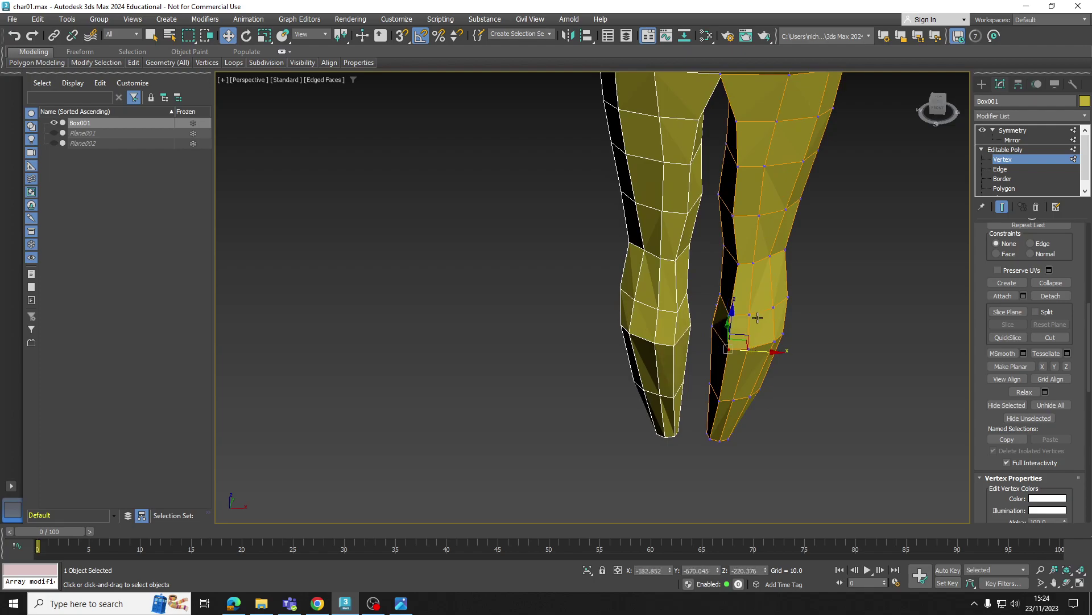
middle_click_drag(757, 318, 579, 311, "alt")
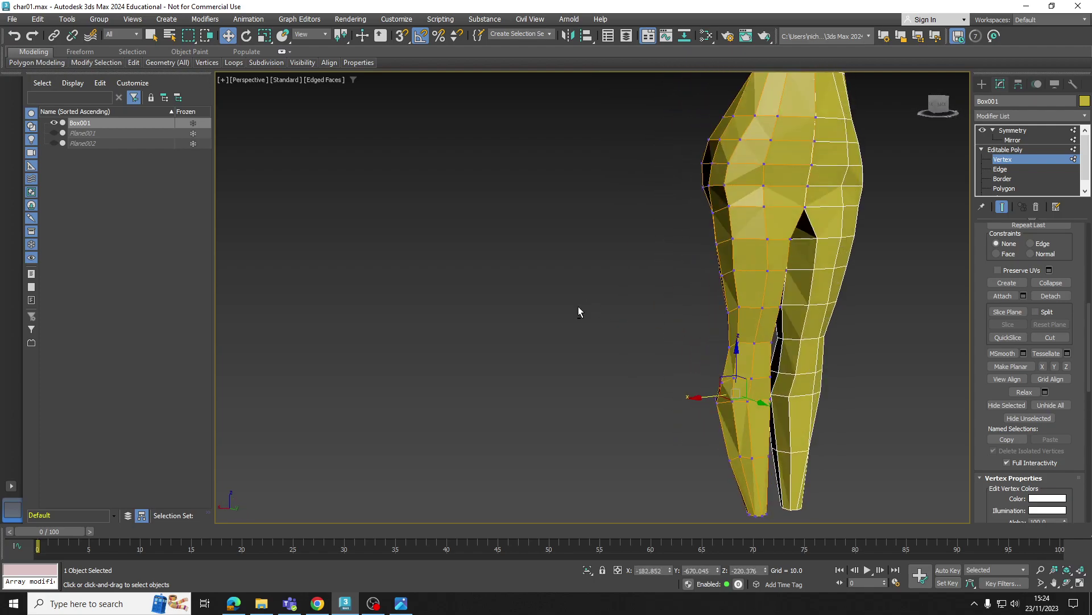
left_click(1021, 150)
left_click(902, 259)
scroll(902, 260, "down", 4)
middle_click_drag(892, 261, 759, 295)
key("z")
left_click(605, 276)
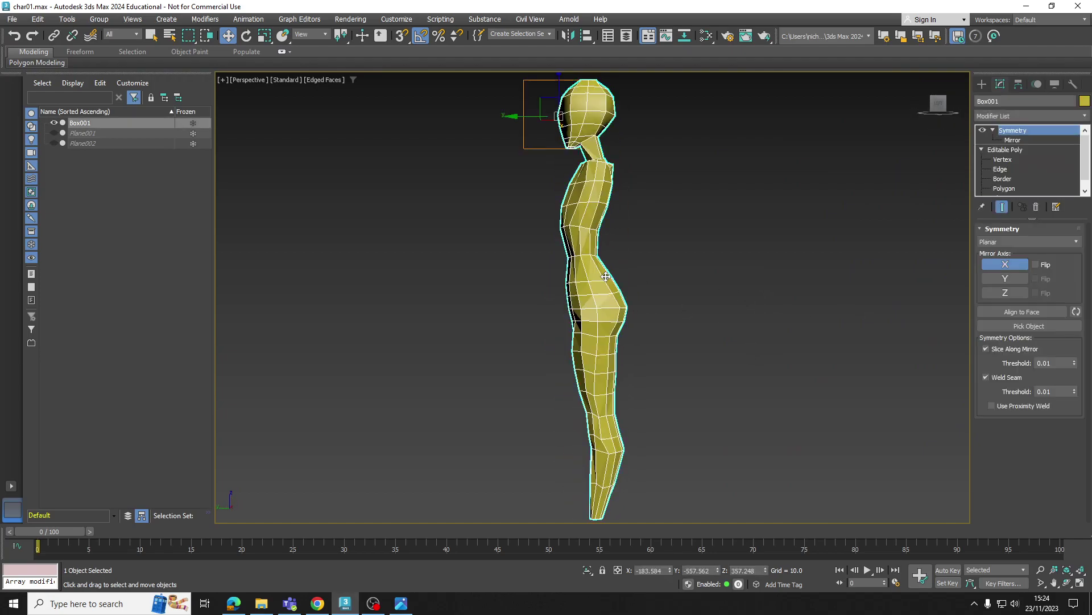
Step: Unhide both reference planes, Plane001 and Plane002, and return to the four-viewport layout at vertex level
left_click(1002, 159)
scroll(622, 275, "up", 5)
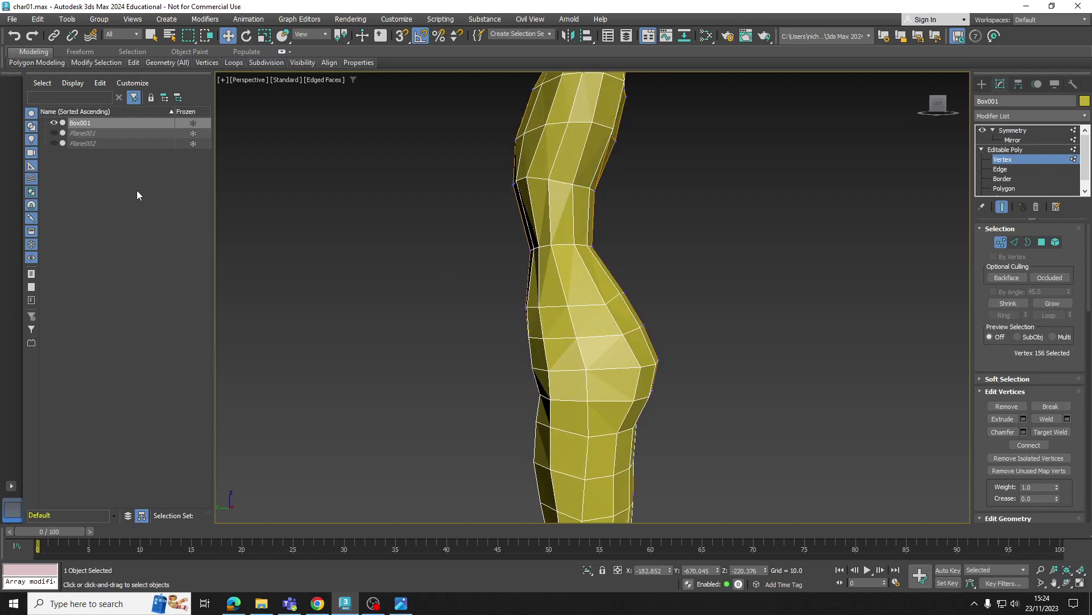
left_click(53, 133)
left_click(53, 142)
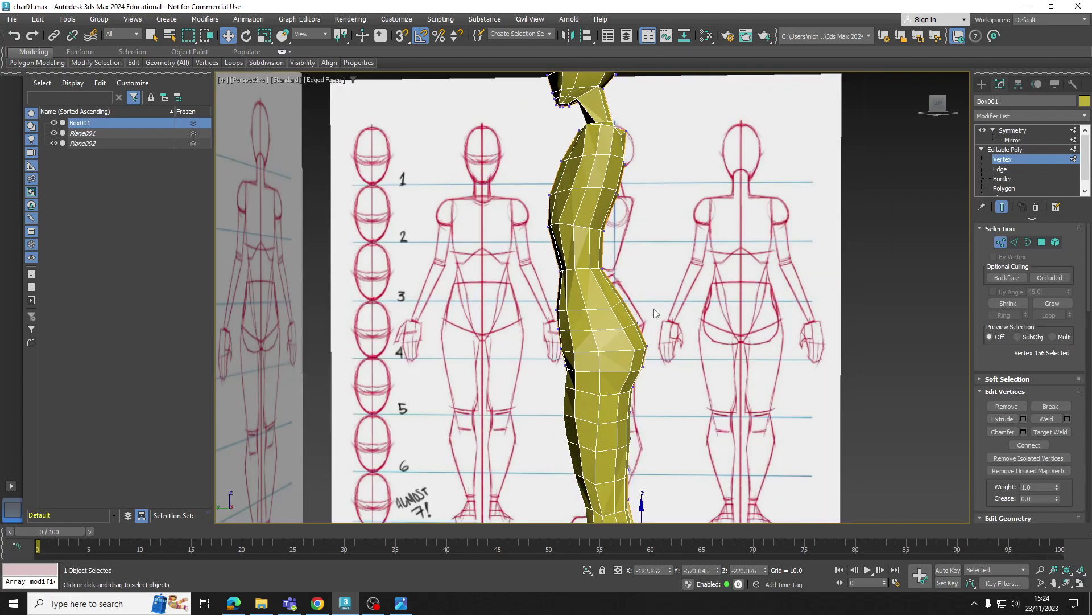
left_click(1080, 585)
scroll(402, 390, "down", 5)
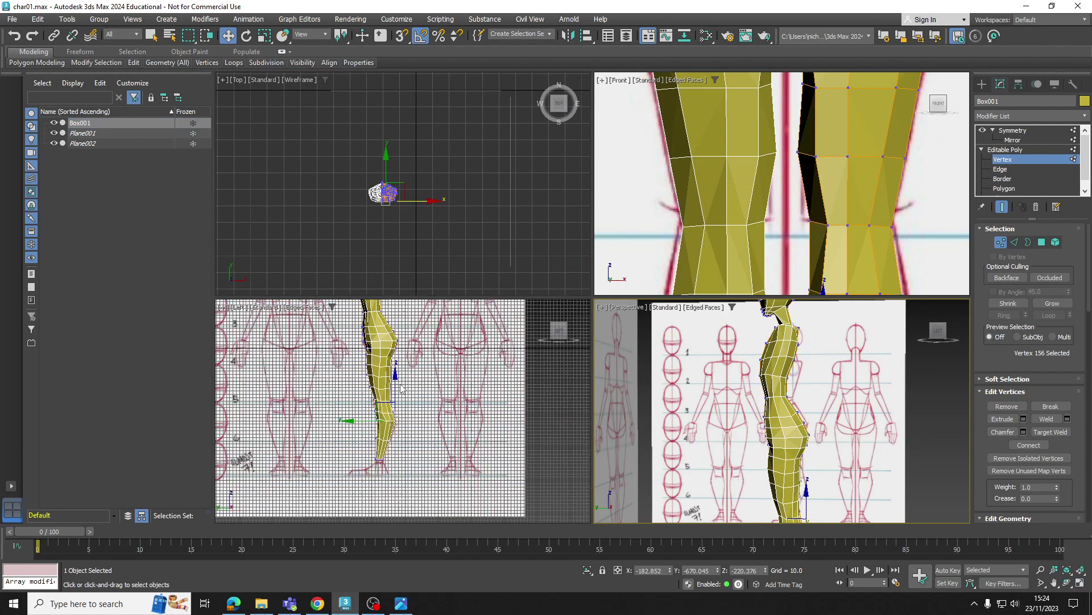
Step: With see-through display on, move the three lower-back vertices just below the waist onto the side reference outline
scroll(402, 389, "up", 10)
middle_click_drag(393, 352, 398, 373)
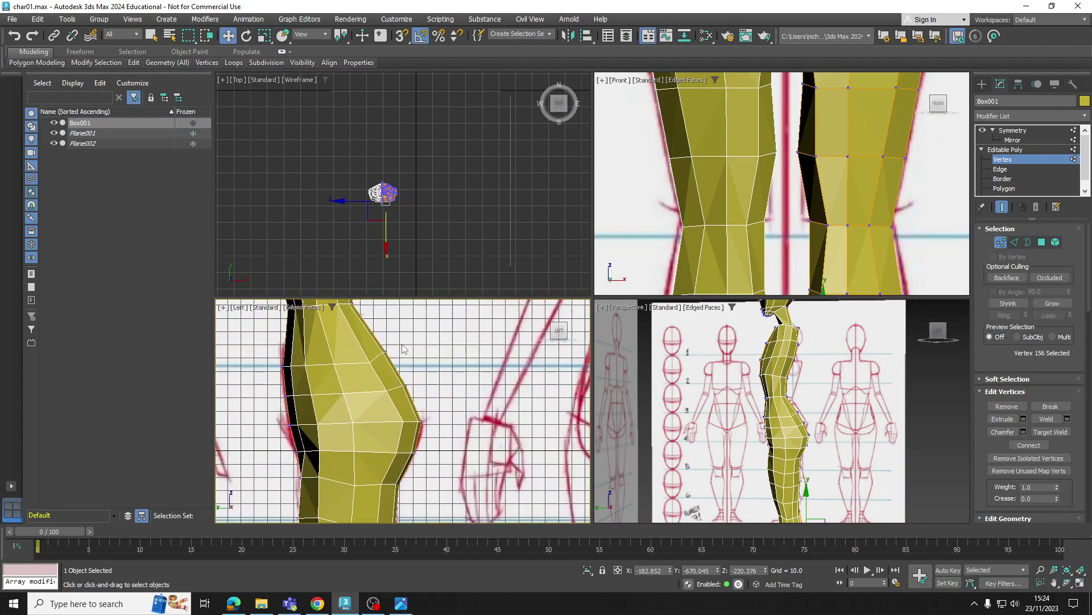
left_click_drag(403, 348, 376, 358)
key("alt+x")
middle_click_drag(395, 359, 390, 379)
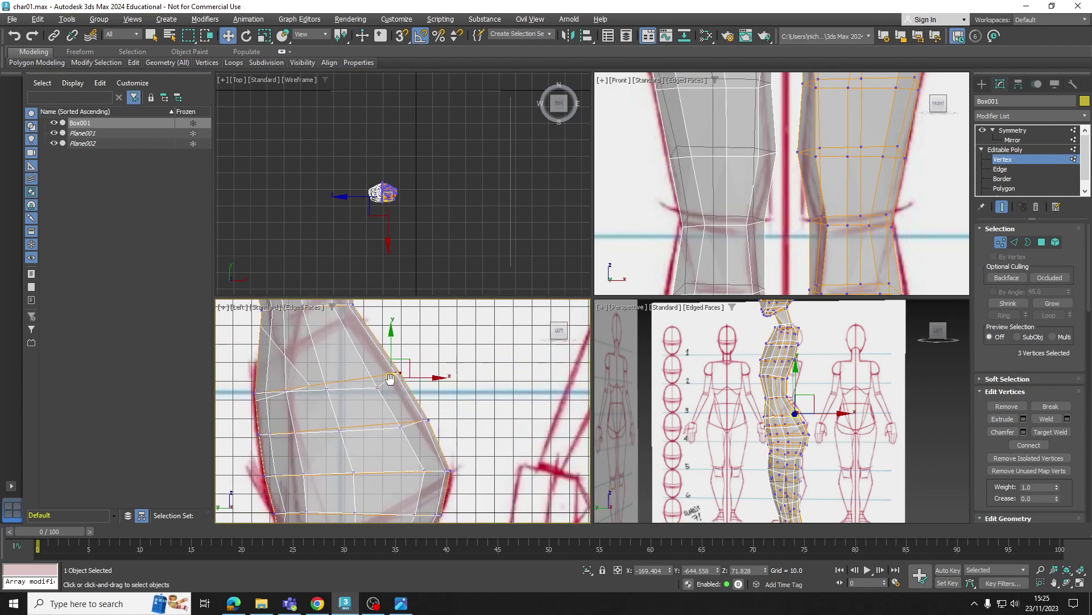
left_click_drag(409, 363, 400, 369)
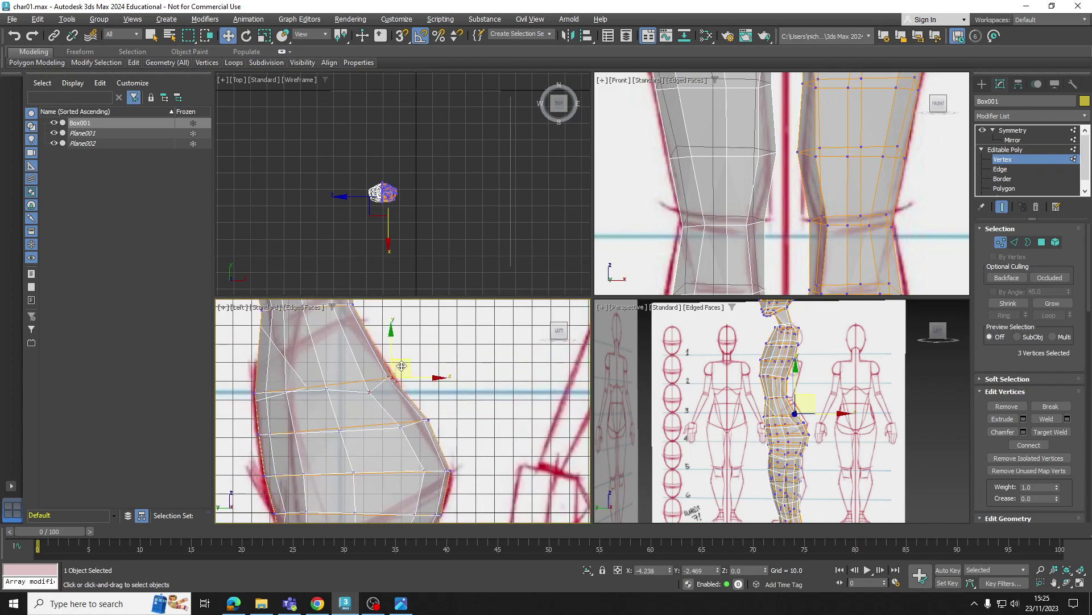
Step: Move the next three back vertices down, just above the buttocks, inward to the side reference outline
middle_click_drag(439, 398, 461, 364)
scroll(462, 376, "up", 2)
left_click_drag(463, 379, 391, 412)
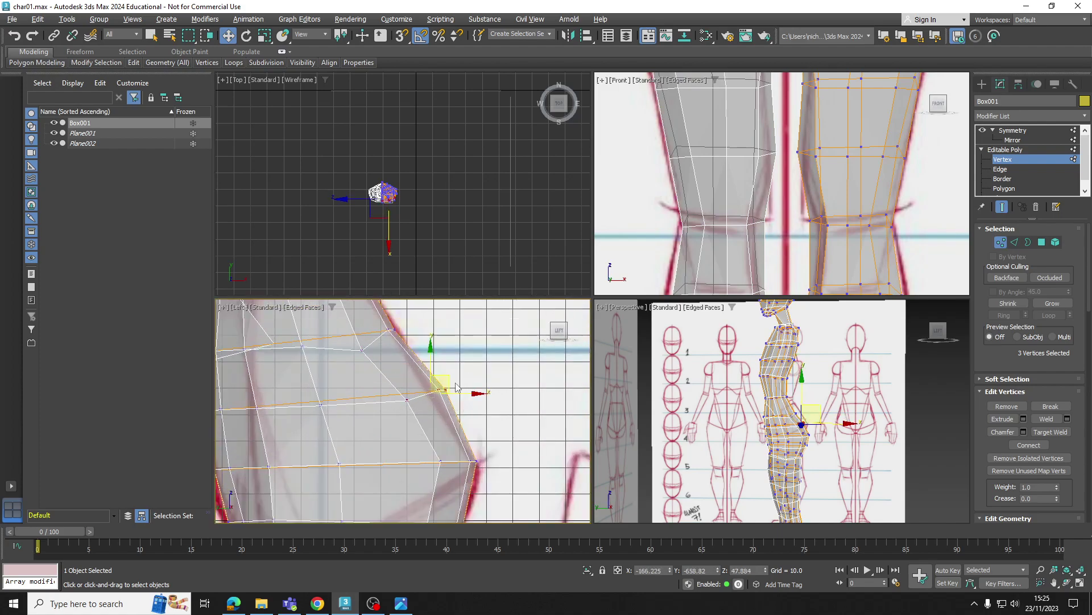
left_click_drag(448, 382, 441, 386)
scroll(456, 392, "down", 1)
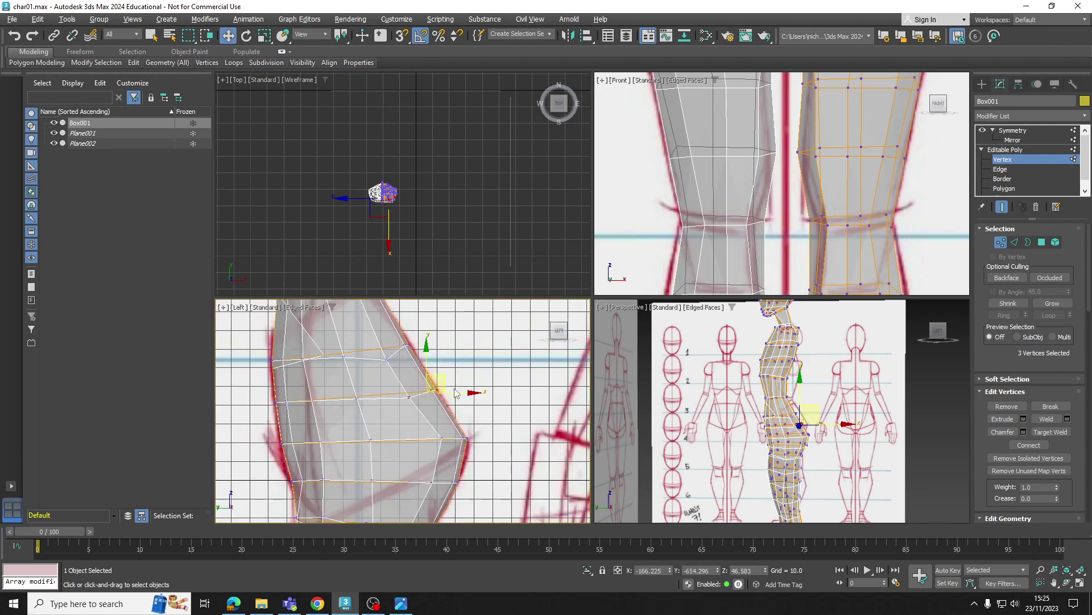
Step: Leave vertex editing, turn off see-through display and deselect the body
middle_click_drag(483, 400, 493, 375)
scroll(460, 379, "down", 2)
middle_click_drag(460, 328, 476, 444)
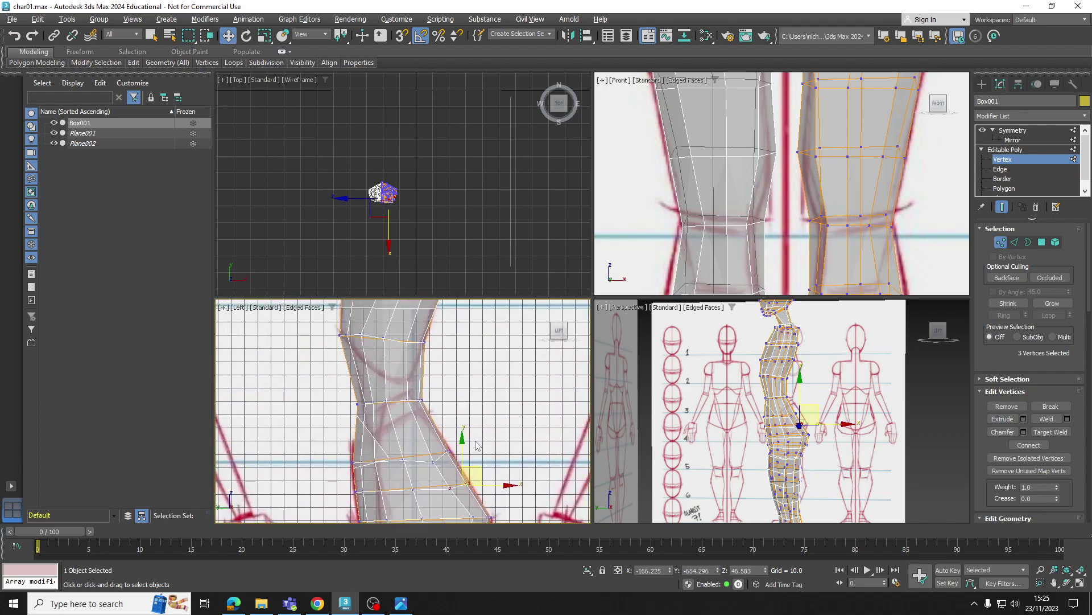
scroll(797, 218, "down", 5)
middle_click_drag(794, 132, 778, 251)
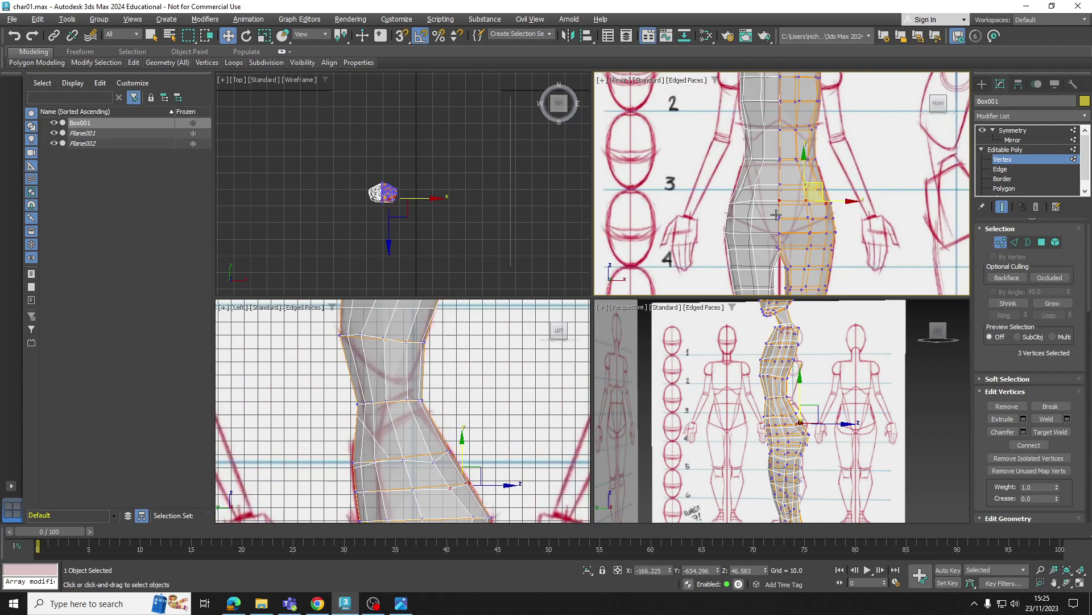
middle_click_drag(827, 385, 822, 386)
left_click(1005, 149)
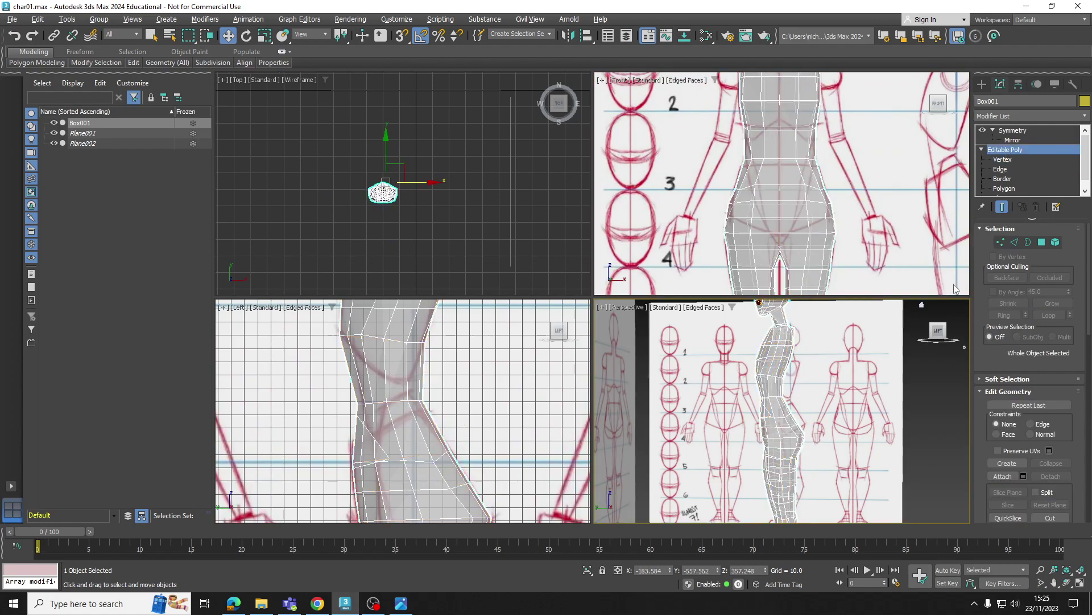
middle_click_drag(866, 414, 857, 413)
key("alt+x")
left_click(937, 413)
Step: Compare the whole body with the reference drawings in the side, front and perspective views
middle_click_drag(937, 413, 871, 428, "alt")
scroll(489, 414, "down", 6)
scroll(489, 414, "down", 2)
middle_click_drag(488, 414, 447, 389)
scroll(474, 392, "up", 2)
scroll(836, 206, "down", 6)
scroll(836, 207, "down", 3)
middle_click_drag(825, 202, 808, 197)
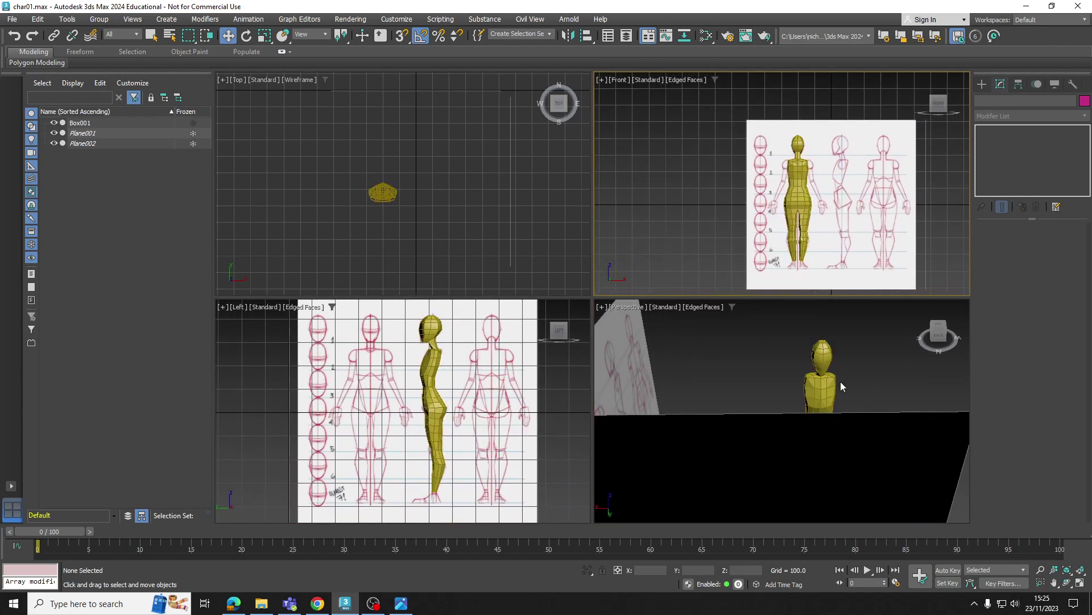
middle_click_drag(841, 382, 821, 299, "alt")
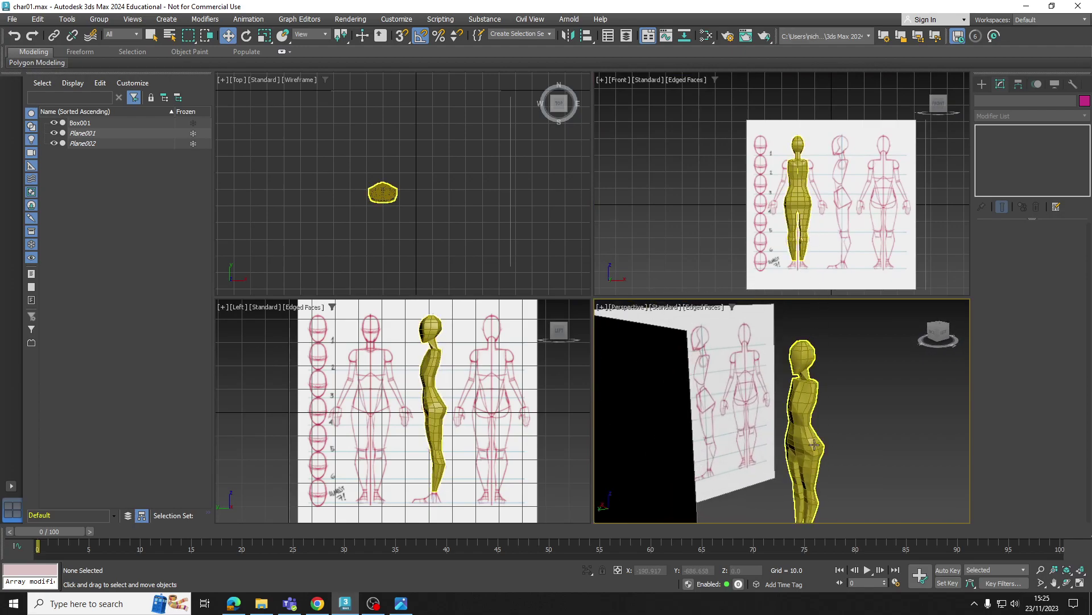
Step: Extrude the two polygons capping the leg downward, first as a short ankle segment and again down to the reference's ground line
scroll(800, 434, "up", 8)
left_click(799, 434)
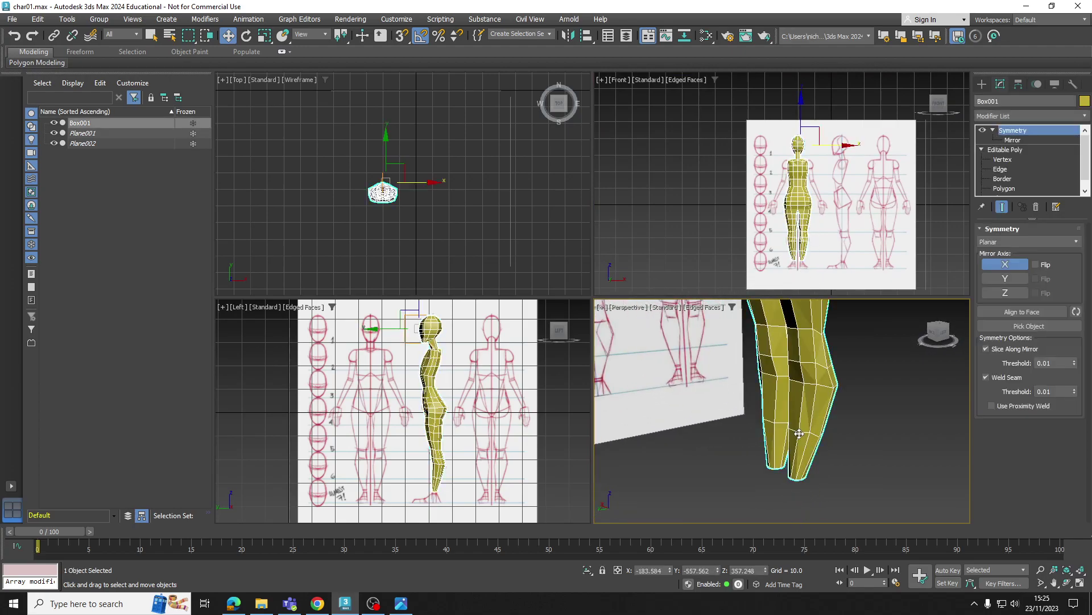
left_click(1005, 189)
middle_click_drag(827, 477, 836, 390, "alt")
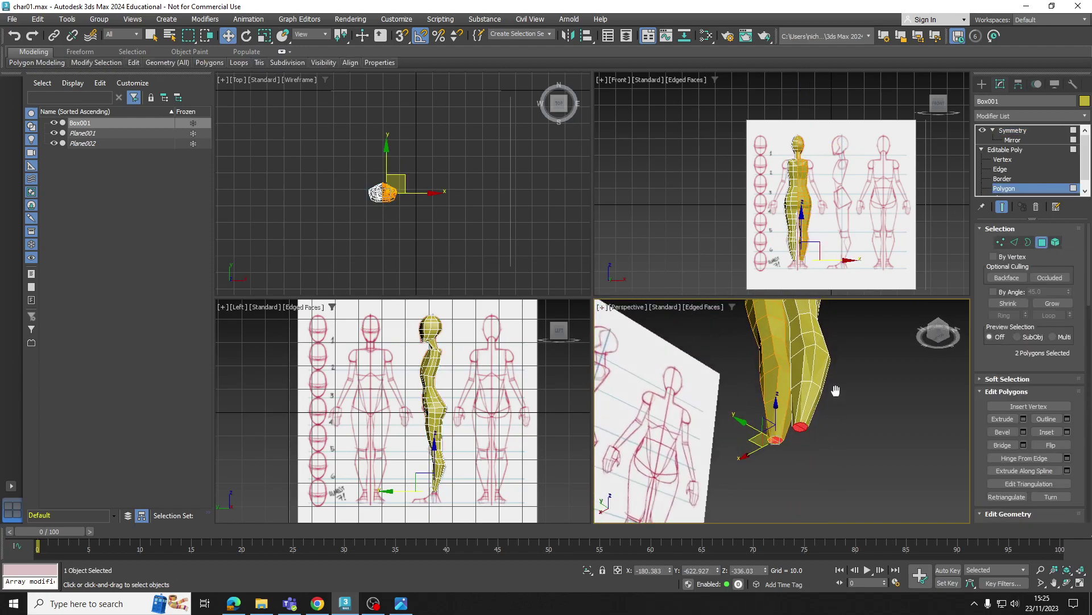
left_click(1004, 420)
scroll(800, 246, "up", 6)
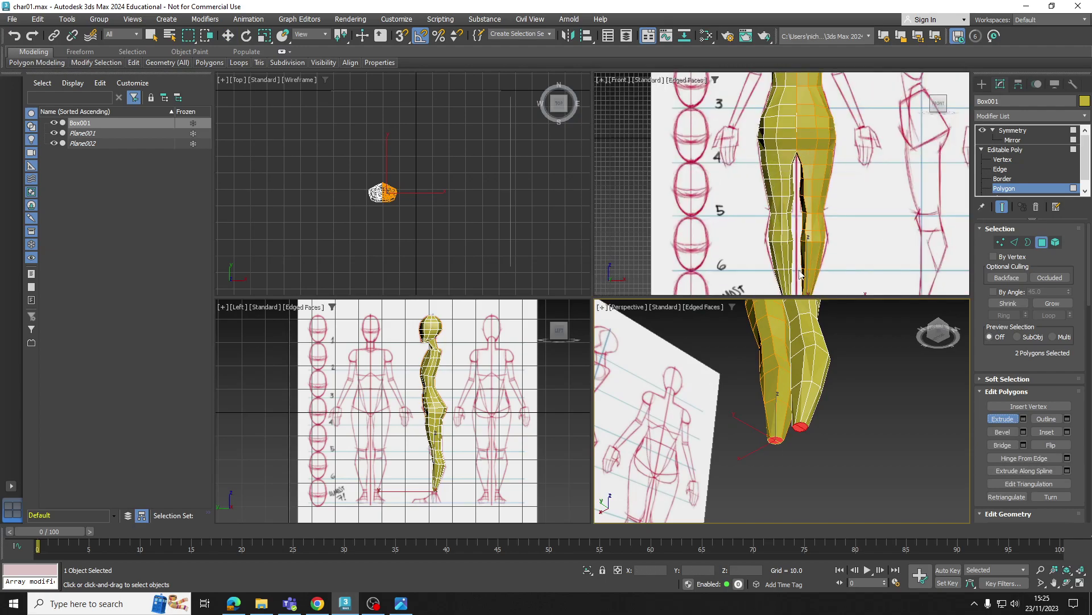
scroll(682, 211, "up", 2)
scroll(435, 488, "up", 8)
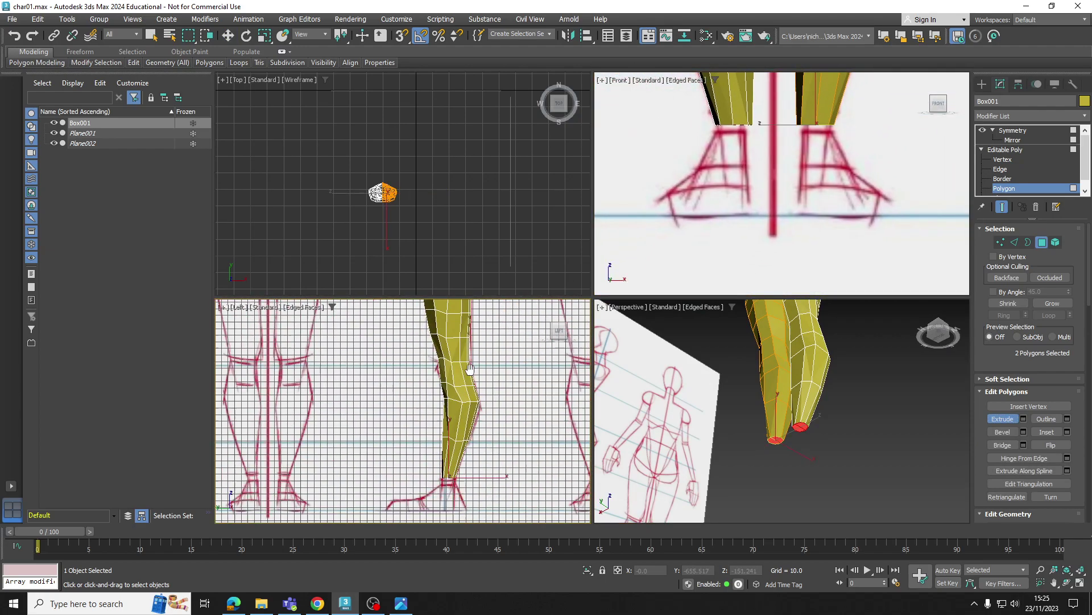
middle_click_drag(458, 518, 486, 414)
middle_click_drag(833, 129, 823, 131)
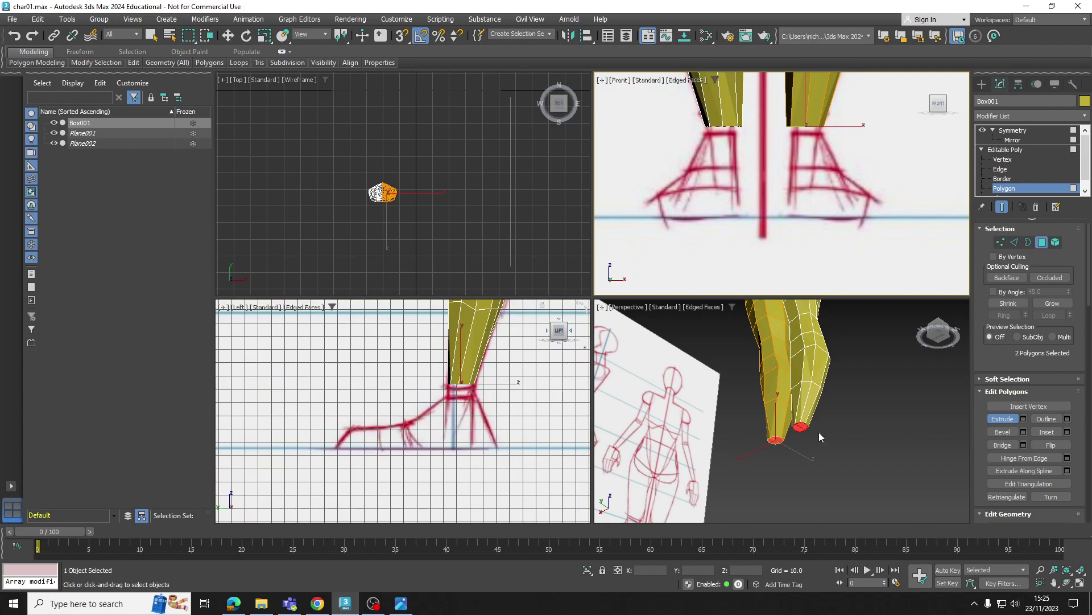
middle_click_drag(818, 431, 795, 407)
scroll(795, 408, "up", 4)
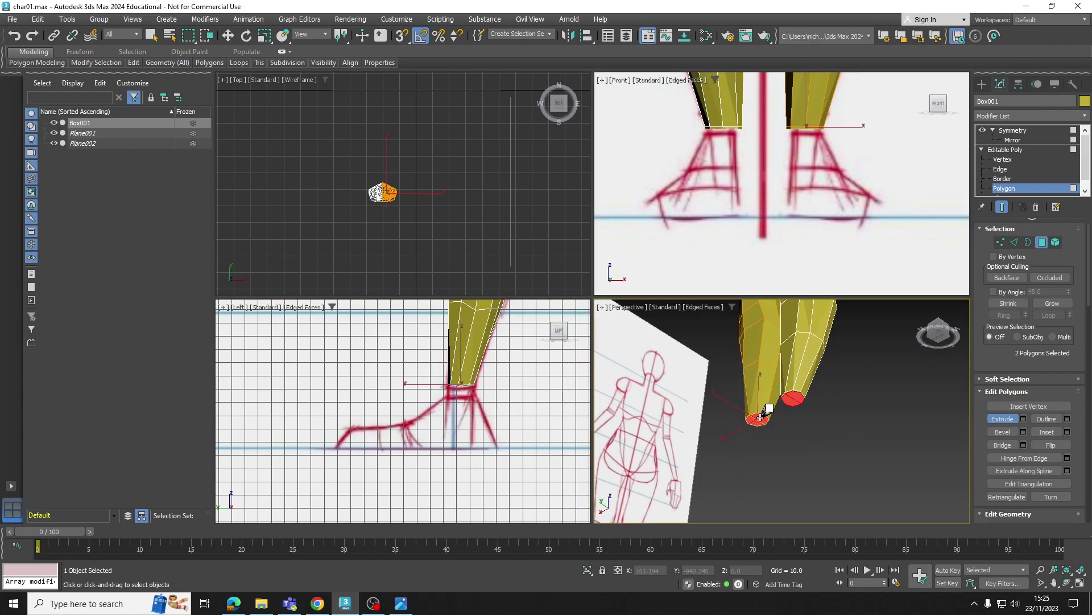
left_click_drag(764, 405, 767, 340)
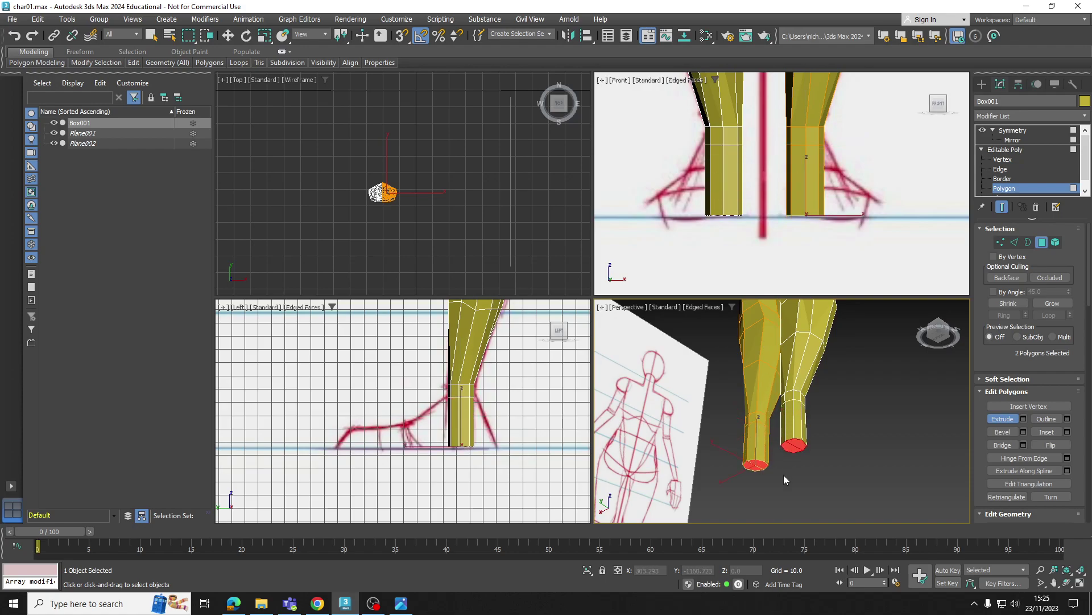
key("w")
Step: Select the four front-facing polygons of the lower ankle segment and extrude them forward to the ball of the foot
middle_click_drag(798, 393, 794, 493, "alt")
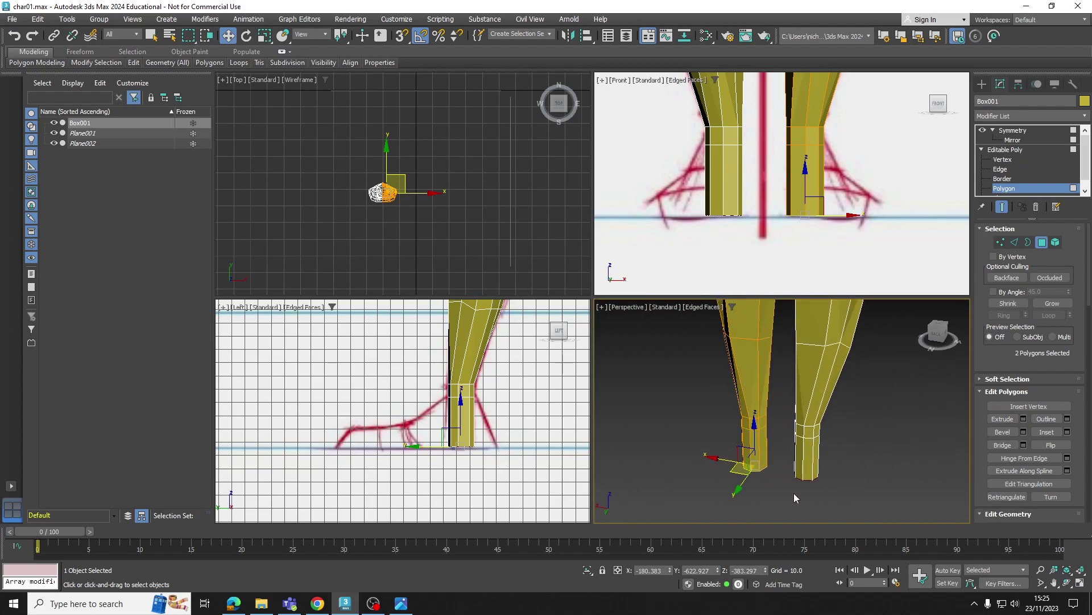
middle_click_drag(739, 449, 892, 428, "alt")
left_click(751, 442)
left_click(741, 446, "ctrl")
left_click(741, 447, "ctrl")
left_click(733, 438, "ctrl")
left_click(1003, 419)
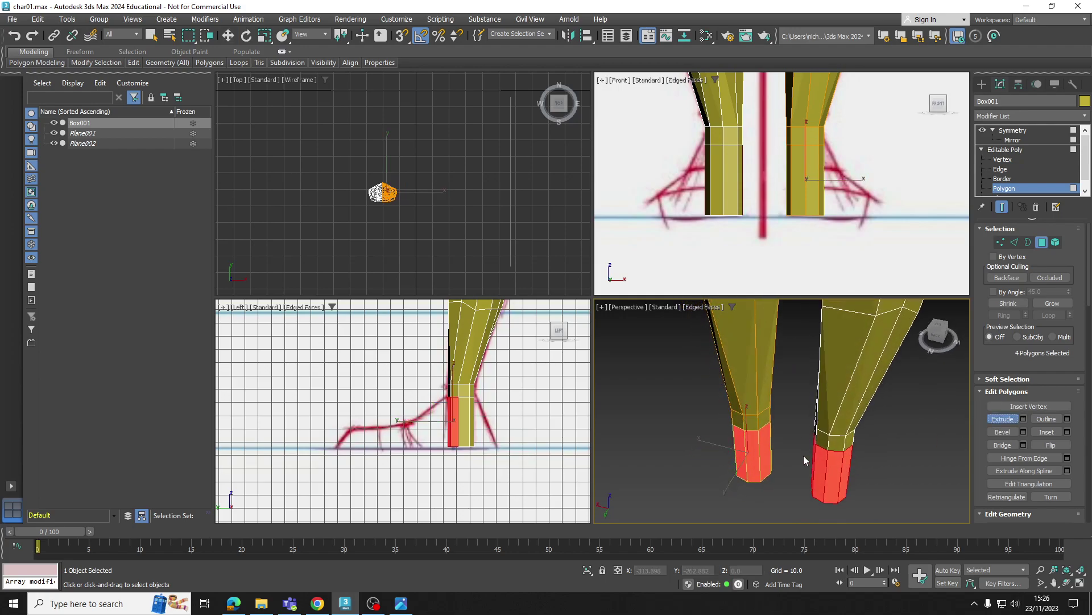
left_click_drag(804, 455, 792, 359)
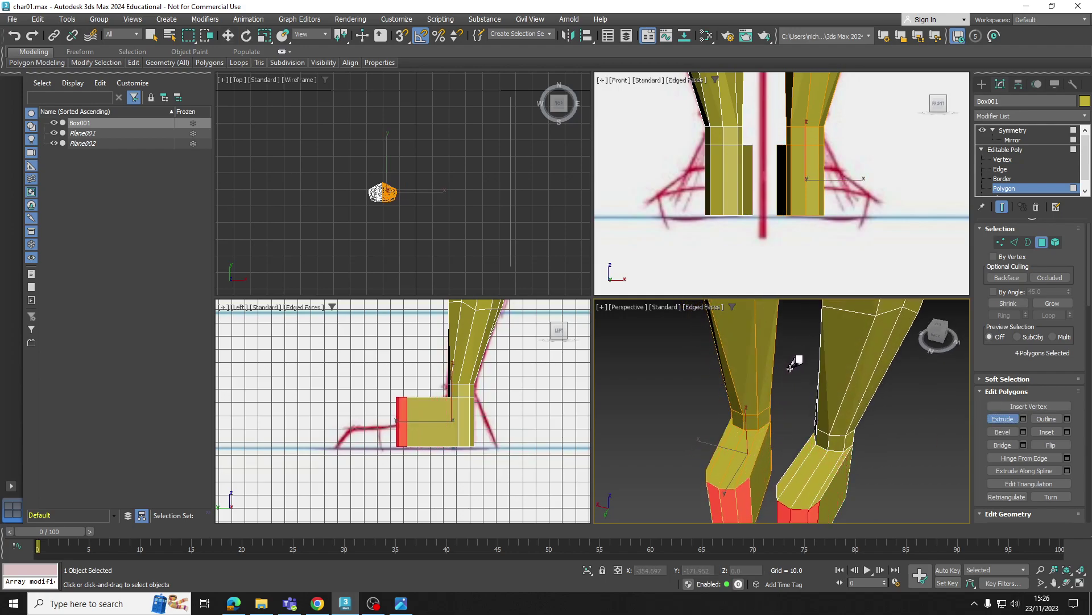
key("w")
Step: Move the extruded front polygons of the foot outward along X by about 8 units, so the foot points straighter ahead
middle_click_drag(481, 397, 508, 387)
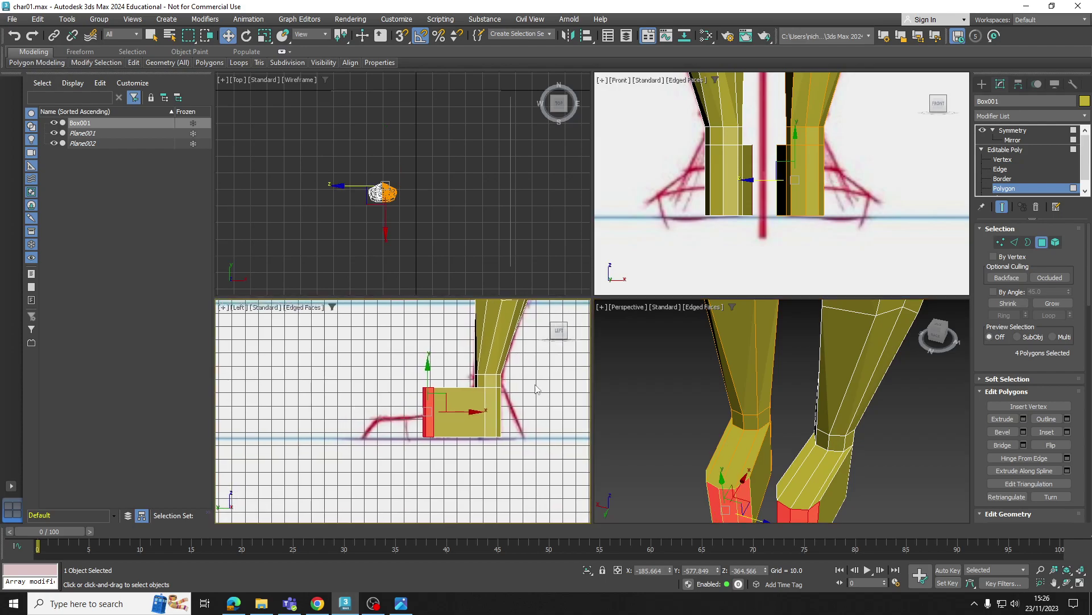
middle_click_drag(783, 419, 837, 424, "alt")
middle_click_drag(748, 494, 774, 368)
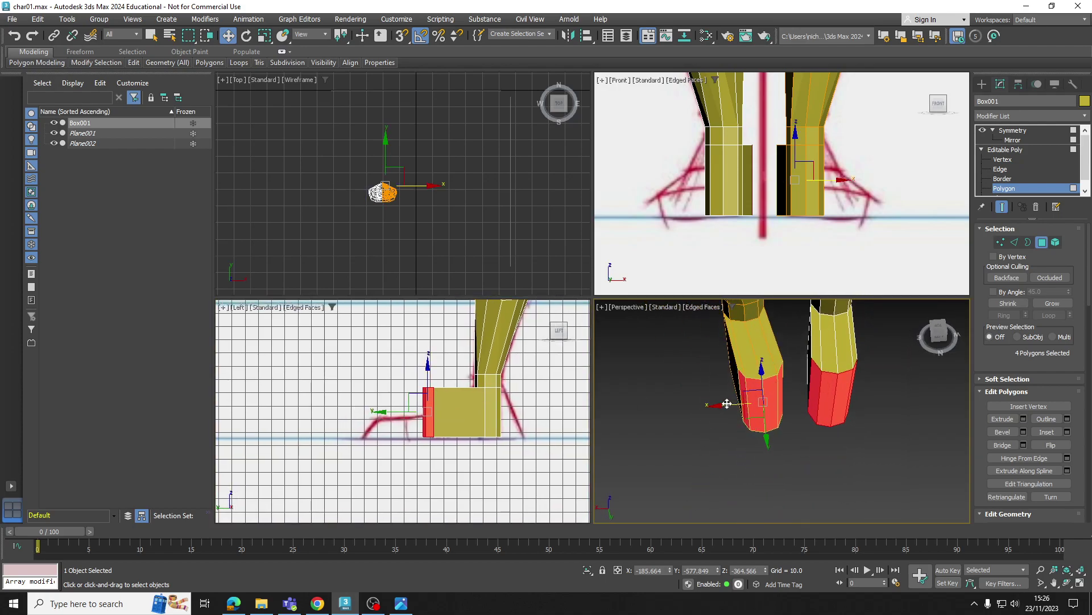
left_click_drag(726, 404, 708, 405)
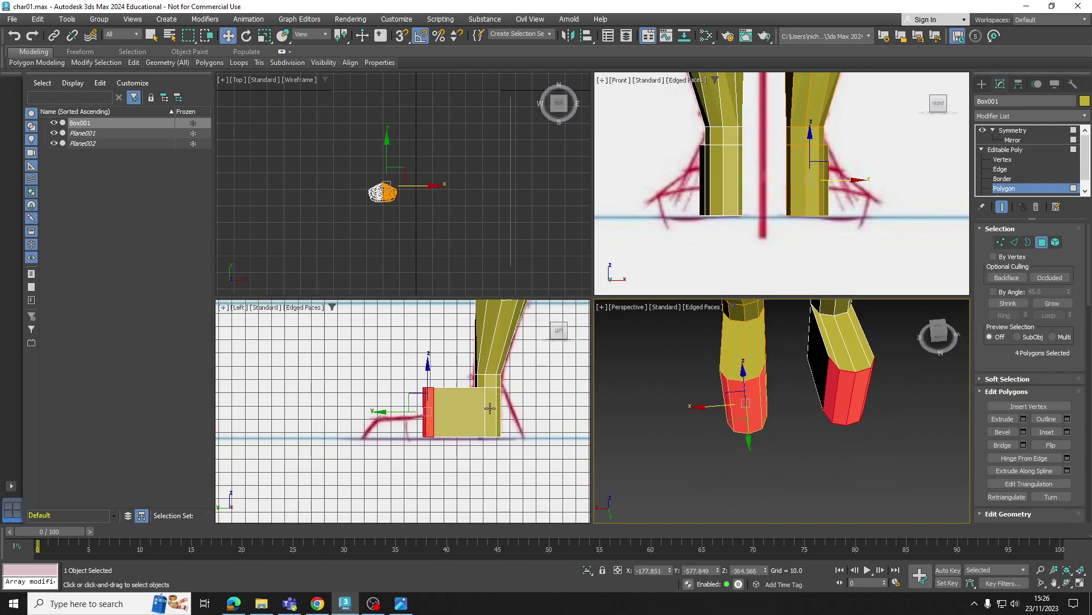
Step: Move the extruded front polygons of the foot forward about 43 units to the reference's toe tip and make the mesh see-through
middle_click_drag(452, 412, 470, 412)
left_click_drag(480, 413, 422, 415)
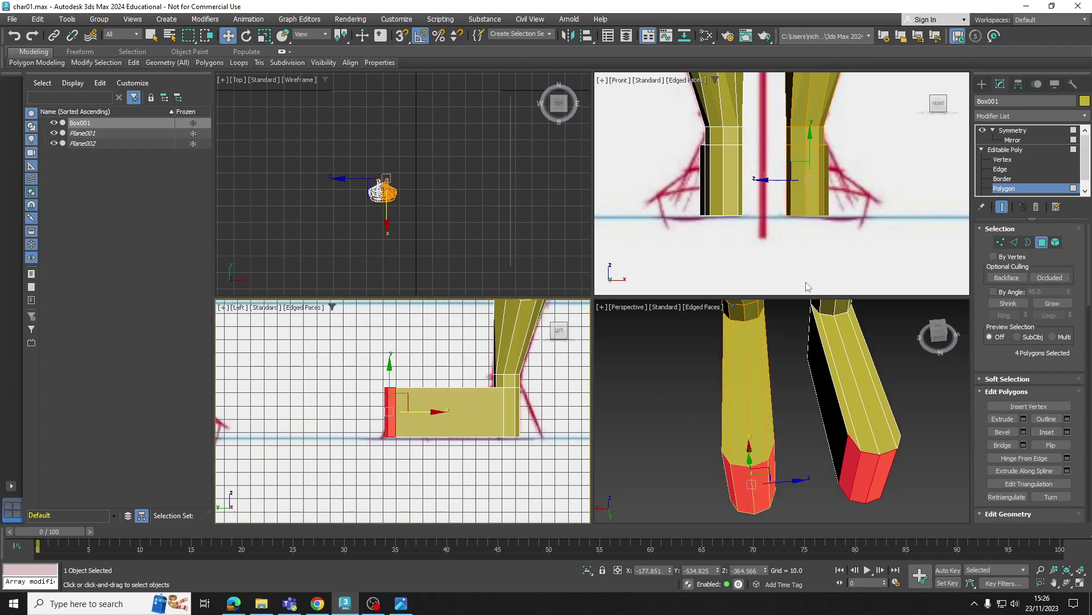
scroll(445, 397, "up", 2)
key("alt+x")
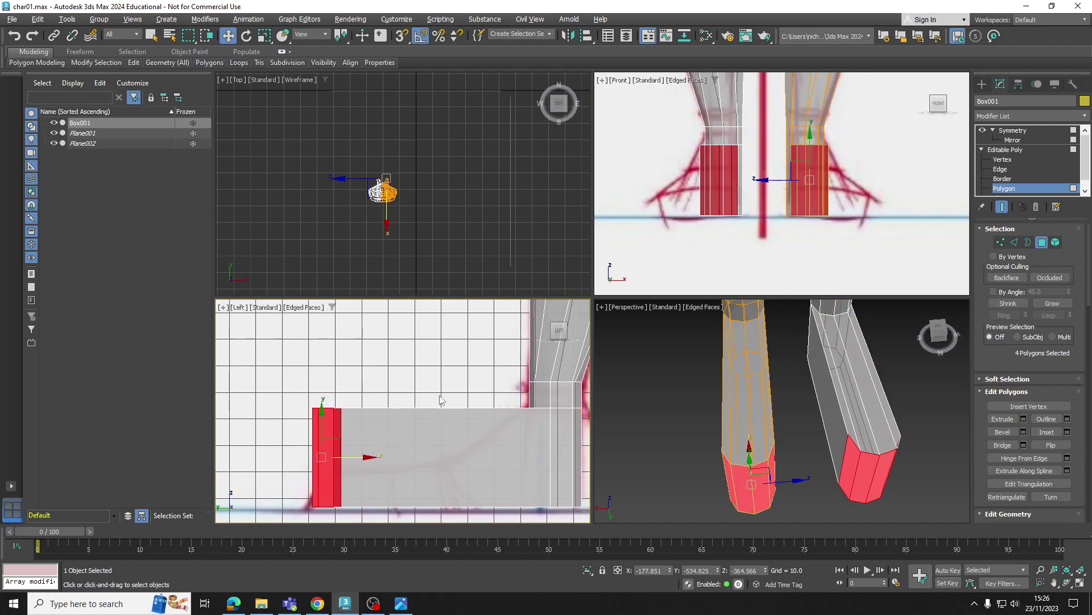
Step: Select the ten edges running along the length of the foot and connect them with 3 segments
left_click(985, 170)
scroll(467, 414, "down", 2)
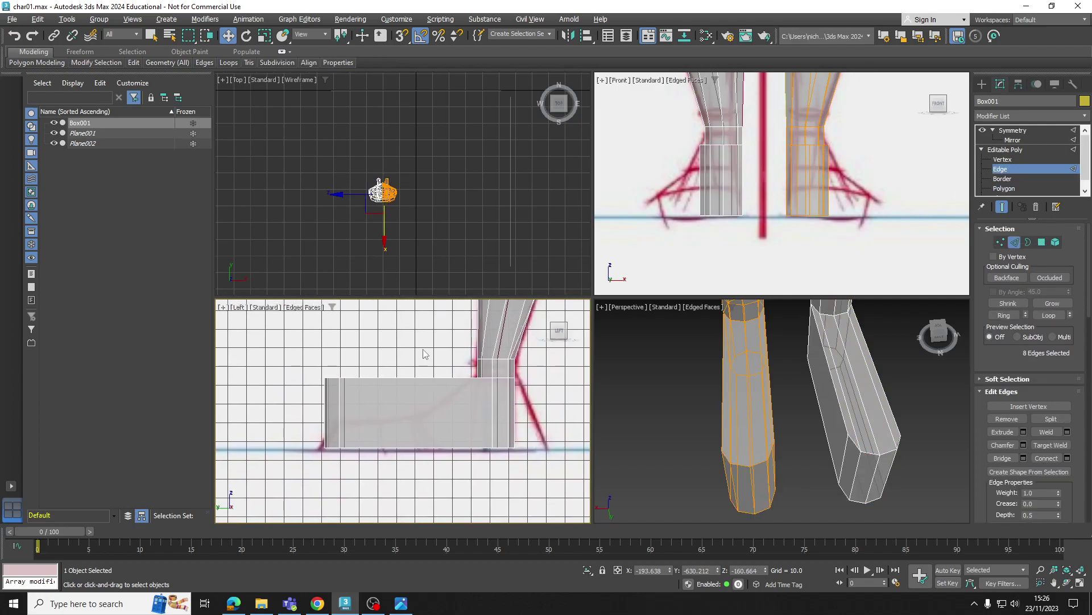
left_click_drag(405, 451, 405, 450)
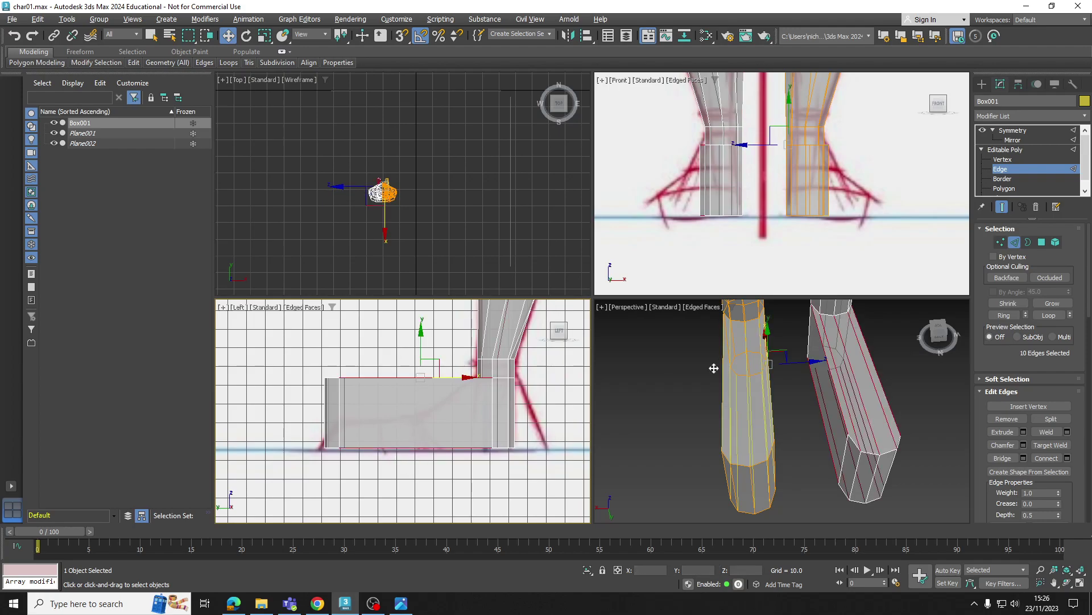
left_click(1068, 459)
left_click(409, 415)
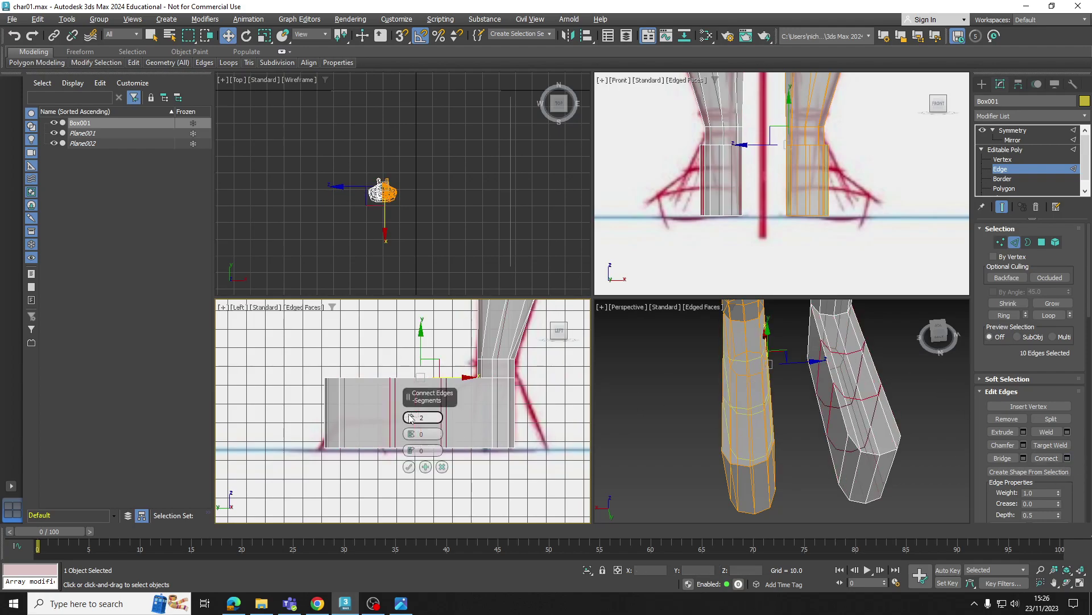
left_click(409, 415)
left_click(409, 466)
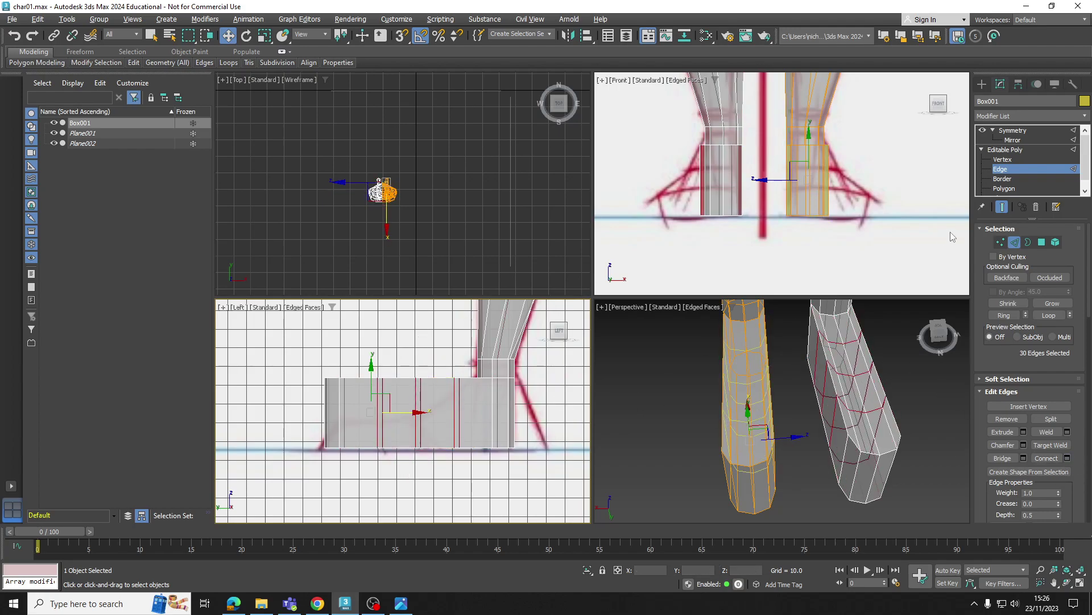
Step: Lower the successive rows of top vertices from the instep to the toes to follow the reference's side profile
left_click(1002, 159)
scroll(453, 403, "up", 3)
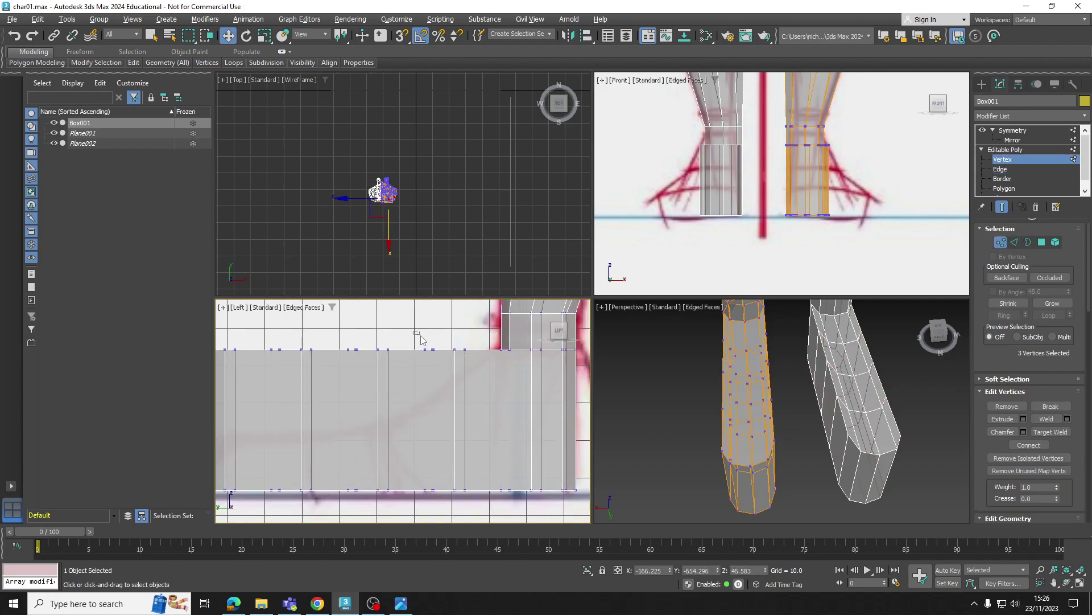
left_click_drag(422, 340, 471, 365)
left_click_drag(447, 328, 384, 368)
left_click_drag(441, 345, 365, 392)
middle_click_drag(365, 392, 470, 392)
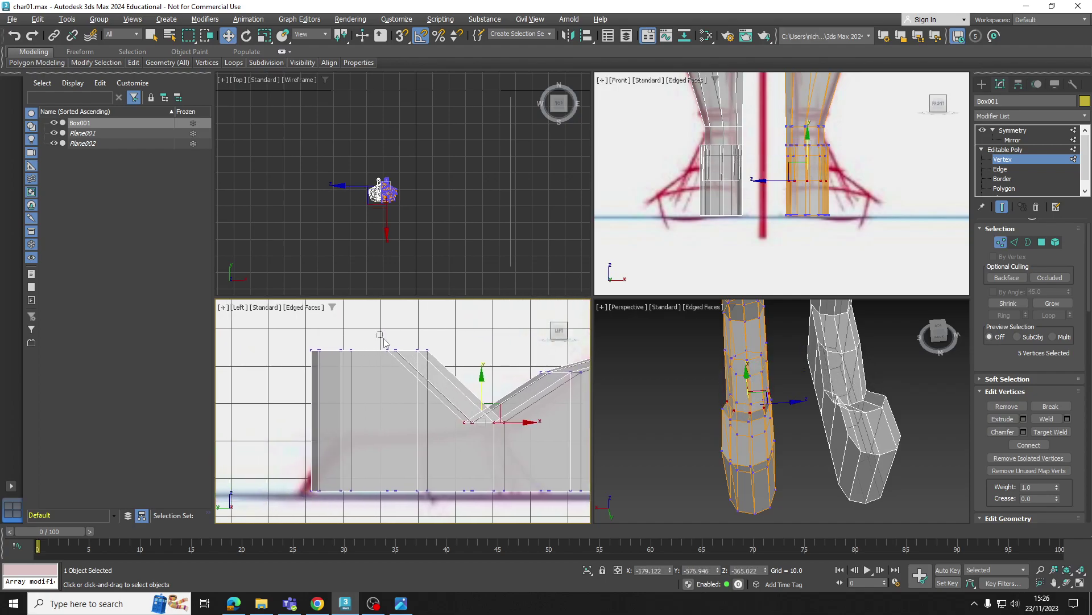
left_click_drag(384, 341, 401, 407)
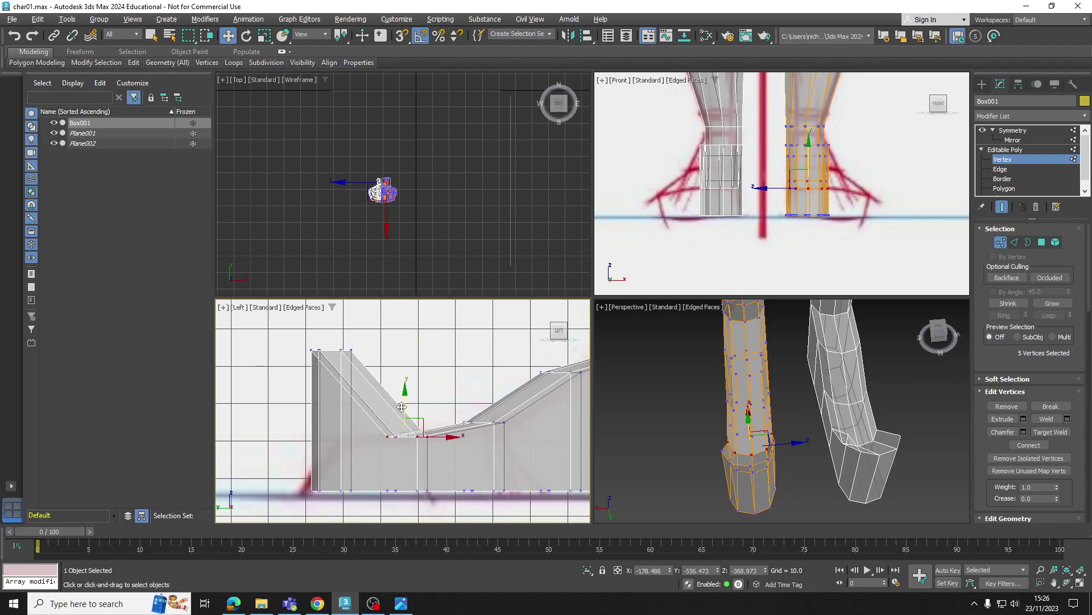
left_click_drag(298, 334, 372, 372)
left_click_drag(325, 318, 321, 407)
Step: Lower the three upper vertices at the toe tip about 7 units to slope the toe along the reference
scroll(367, 424, "up", 4)
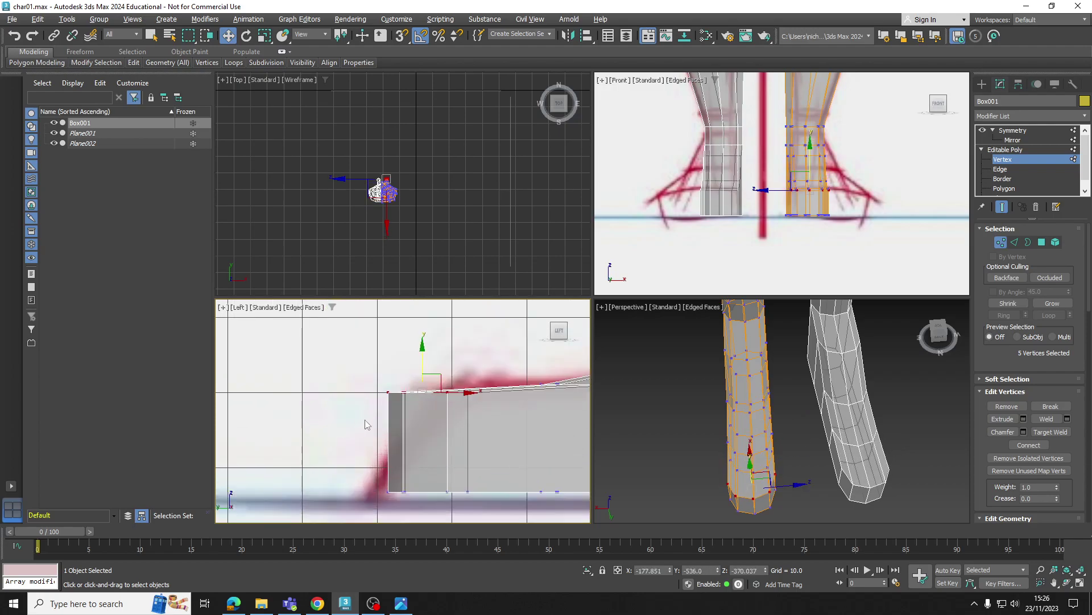
left_click_drag(414, 417, 415, 417)
left_click_drag(398, 365, 407, 414)
scroll(428, 471, "down", 4)
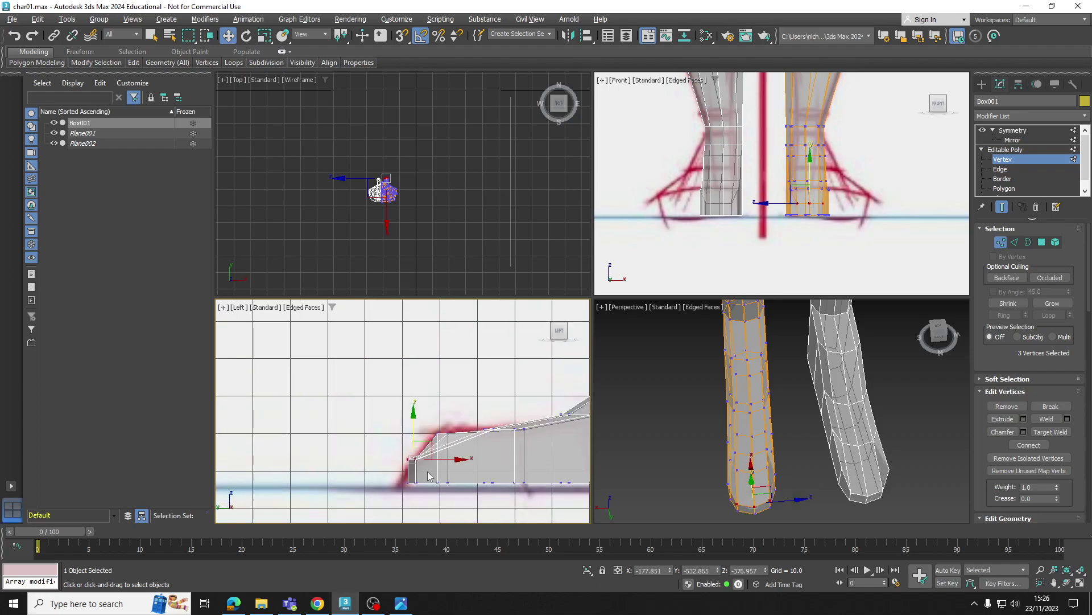
middle_click_drag(485, 470, 262, 429)
middle_click_drag(321, 401, 321, 407)
scroll(444, 397, "down", 2)
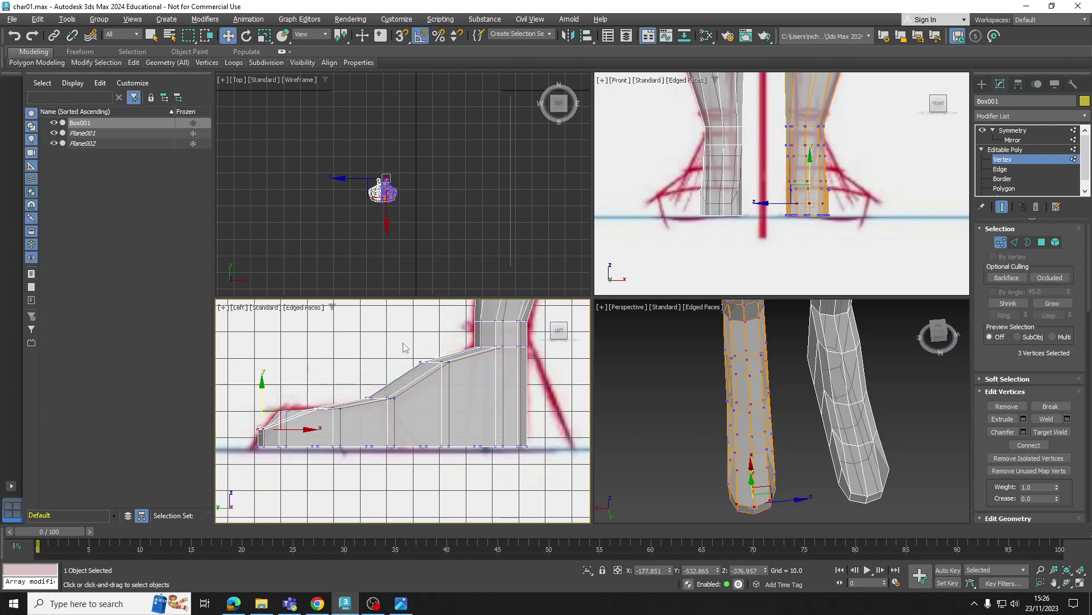
Step: Lower the two instep rows of top vertices so the upper foot matches the reference curve in the side view
left_click_drag(404, 345, 459, 373)
scroll(447, 357, "up", 3)
left_click_drag(419, 337, 419, 376)
middle_click_drag(274, 409, 382, 381)
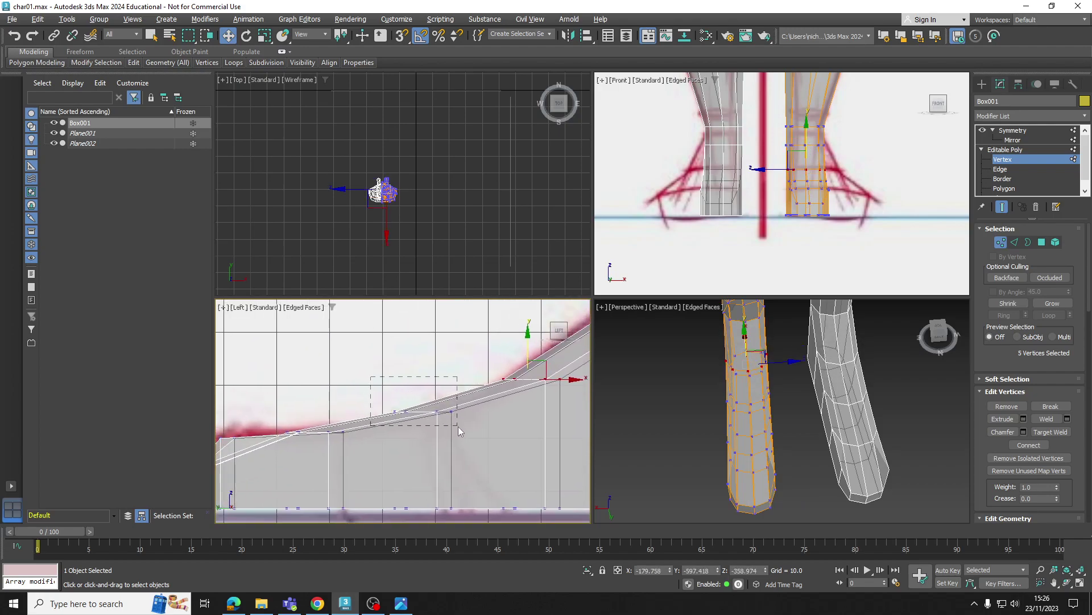
left_click_drag(458, 431, 458, 430)
left_click_drag(419, 379, 420, 397)
scroll(420, 397, "down", 4)
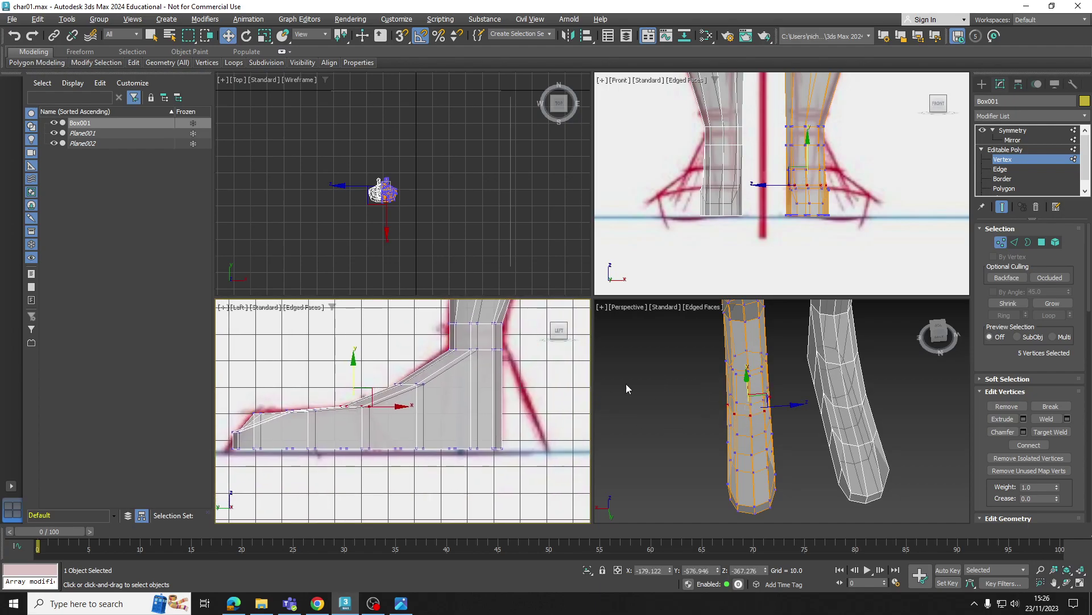
Step: Move the three bottom heel vertices backward about 18 units to the heel of the reference
middle_click_drag(513, 417, 473, 418)
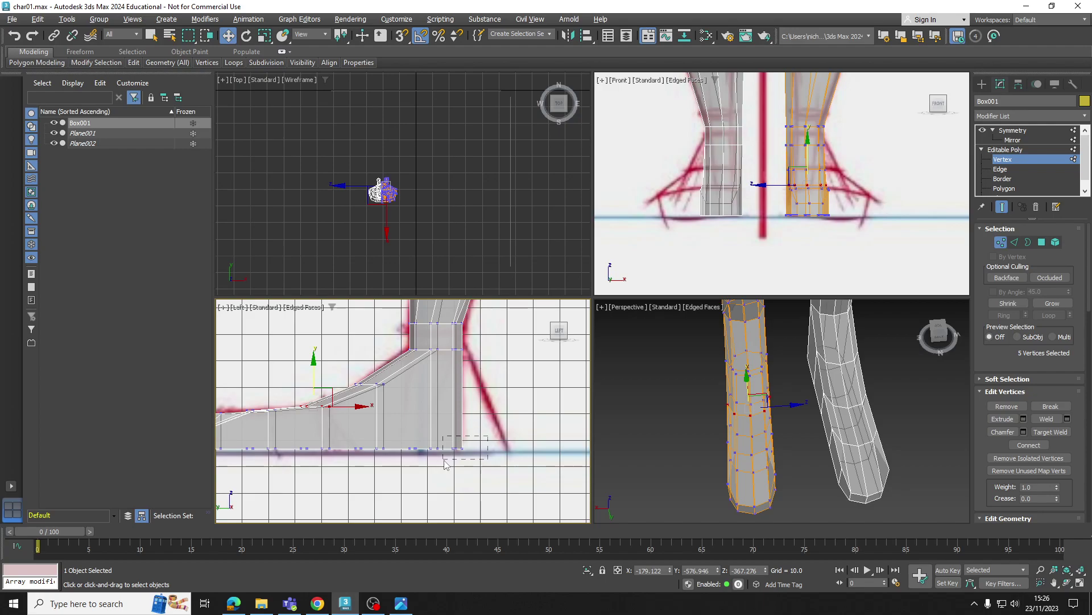
left_click_drag(445, 461, 541, 447)
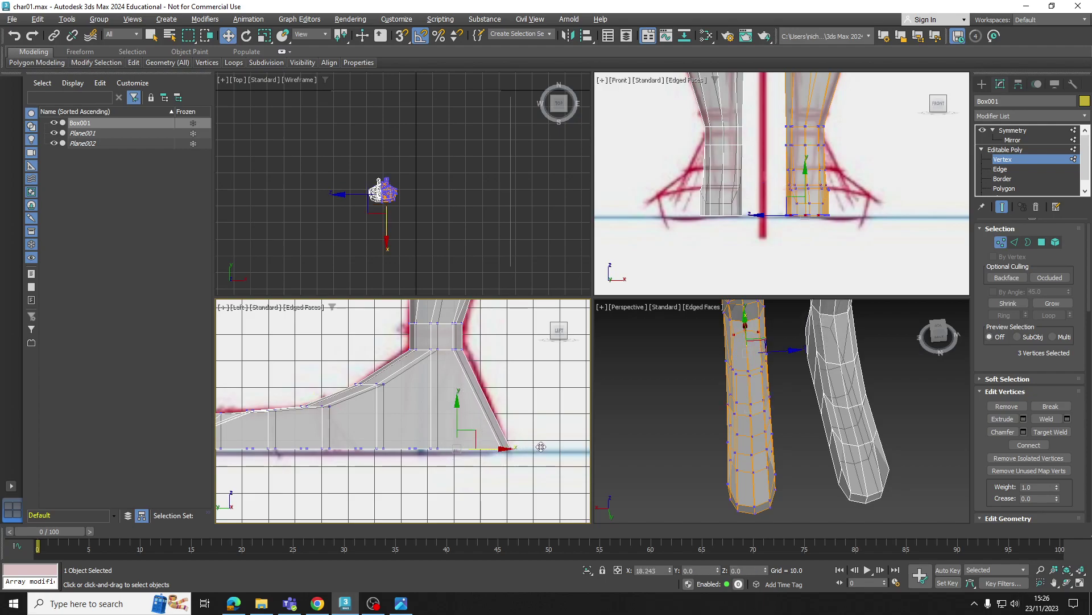
scroll(384, 373, "down", 2)
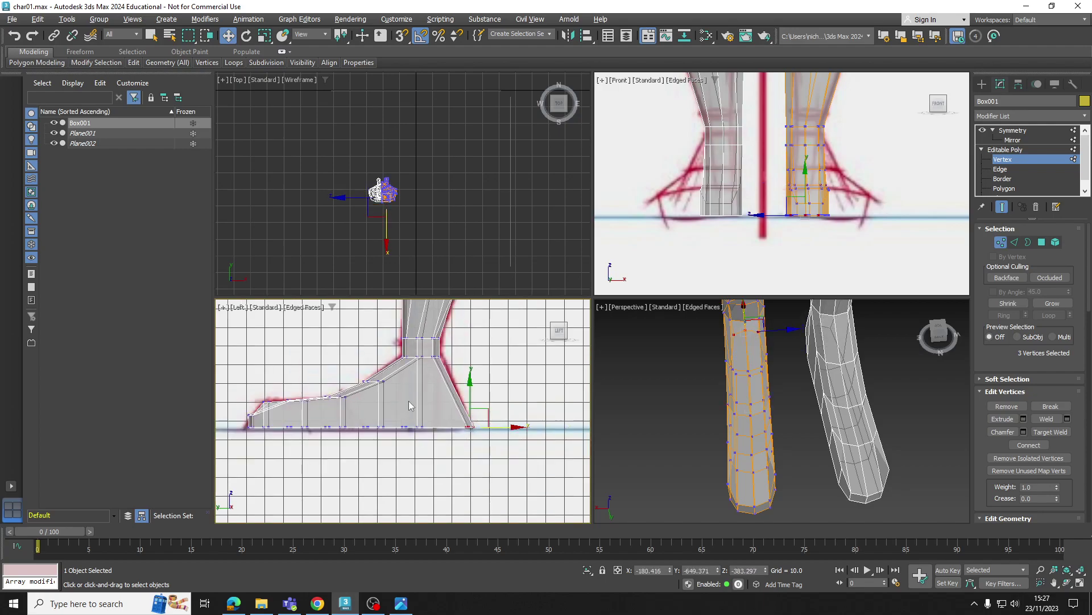
Step: Move the outer-side vertices of the lower foot outward in the front view to widen it toward the reference outline
middle_click_drag(776, 424, 780, 461, "alt")
middle_click_drag(801, 193, 809, 187)
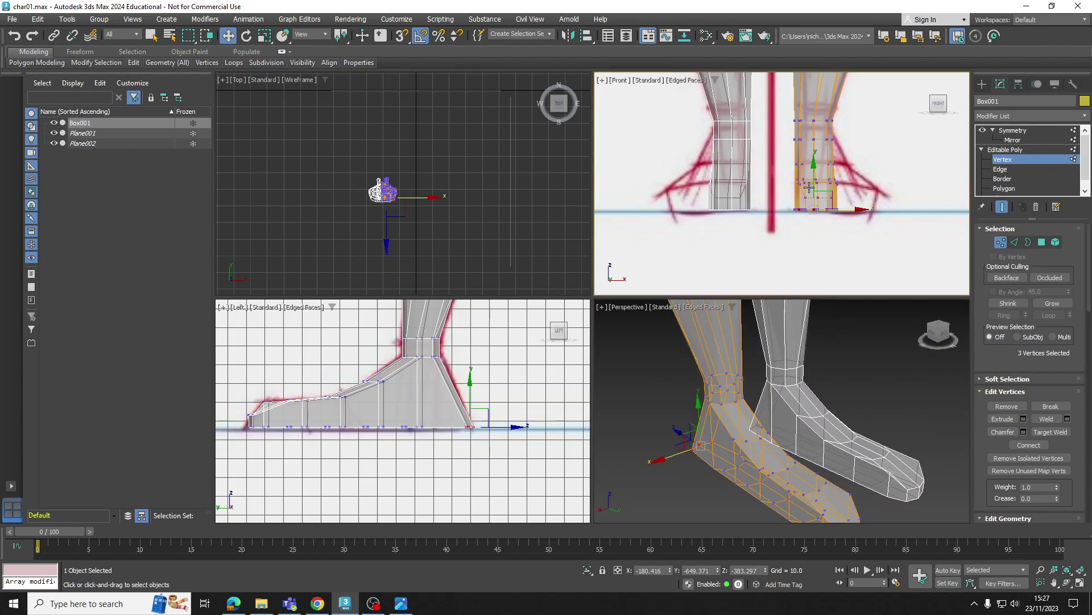
scroll(848, 192, "up", 5)
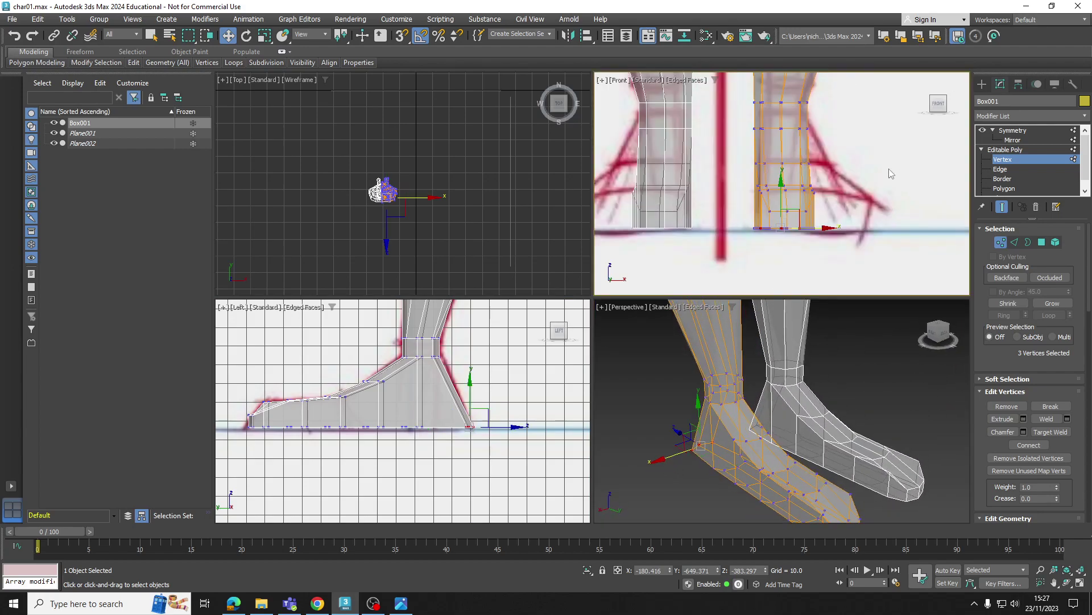
middle_click_drag(796, 213, 791, 199)
left_click_drag(814, 161, 777, 228)
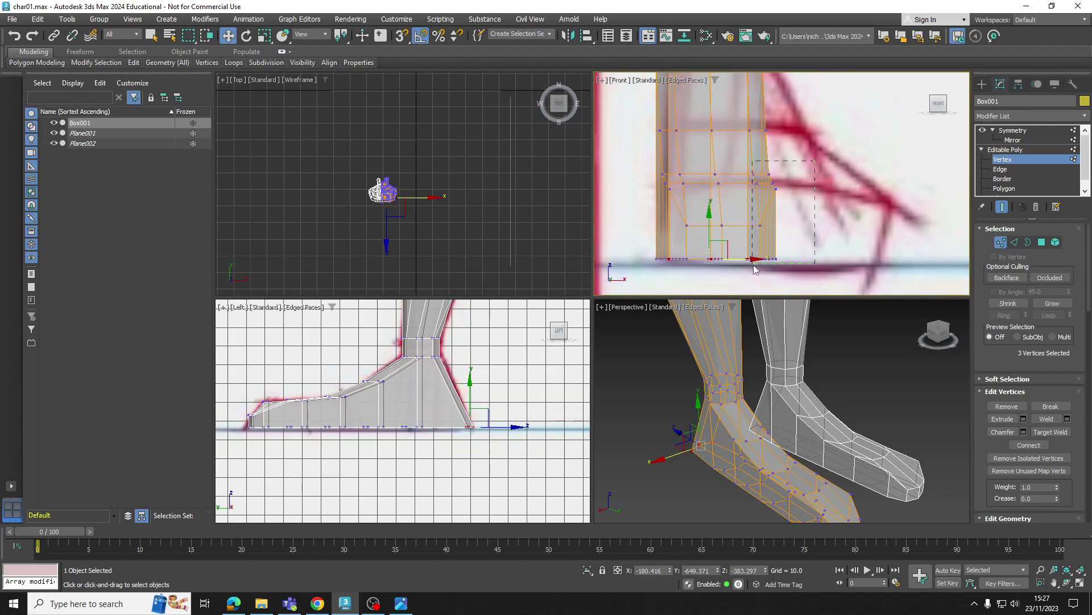
left_click_drag(755, 269, 892, 238)
Step: Move the outer vertices of the upper foot and the lower ankle ring outward to follow the reference's front outline
middle_click_drag(804, 137, 794, 214)
left_click_drag(743, 216, 824, 205)
middle_click_drag(786, 151, 788, 205)
mouse_move(780, 178)
left_mouse_down()
mouse_move(736, 203)
mouse_move(789, 191)
left_mouse_up()
scroll(751, 217, "down", 3)
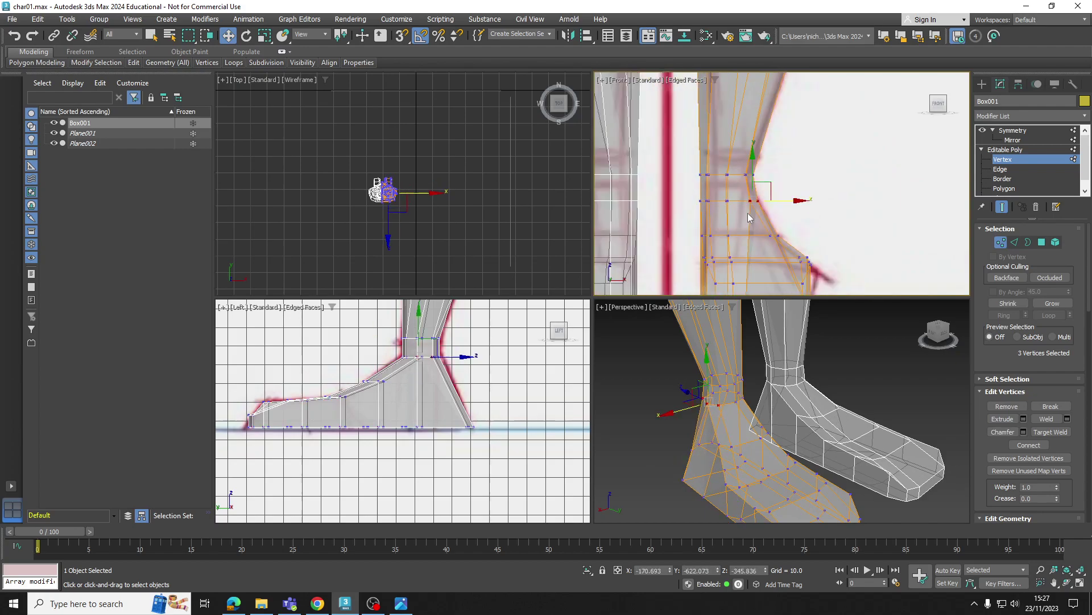
Step: Move the 20 middle vertices of the foot outward along X by about 5 units to even out the columns
middle_click_drag(744, 226, 750, 176)
scroll(723, 243, "up", 3)
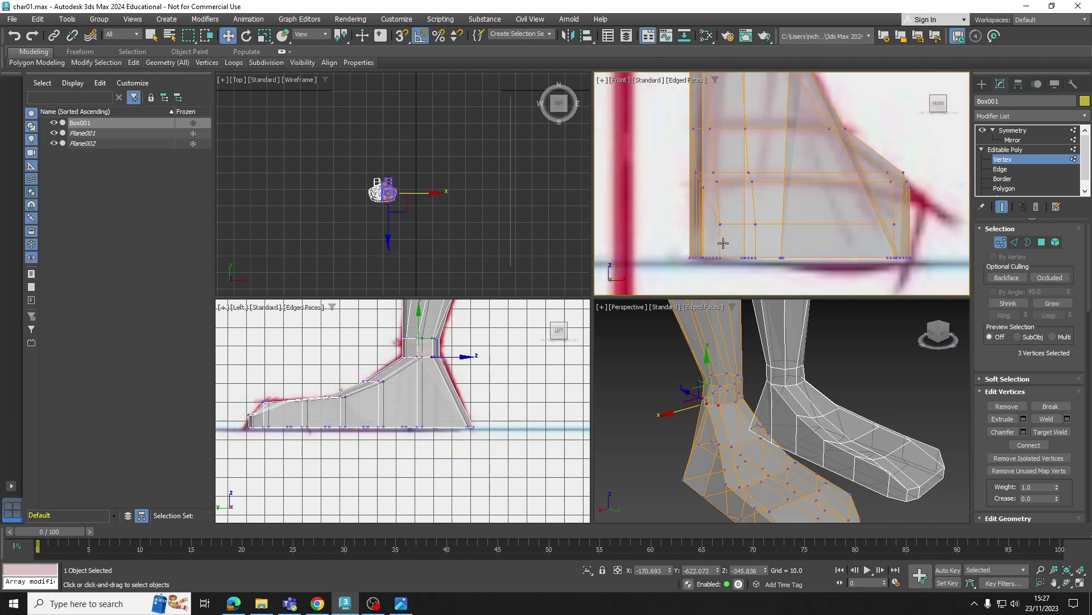
left_click_drag(708, 119, 708, 119)
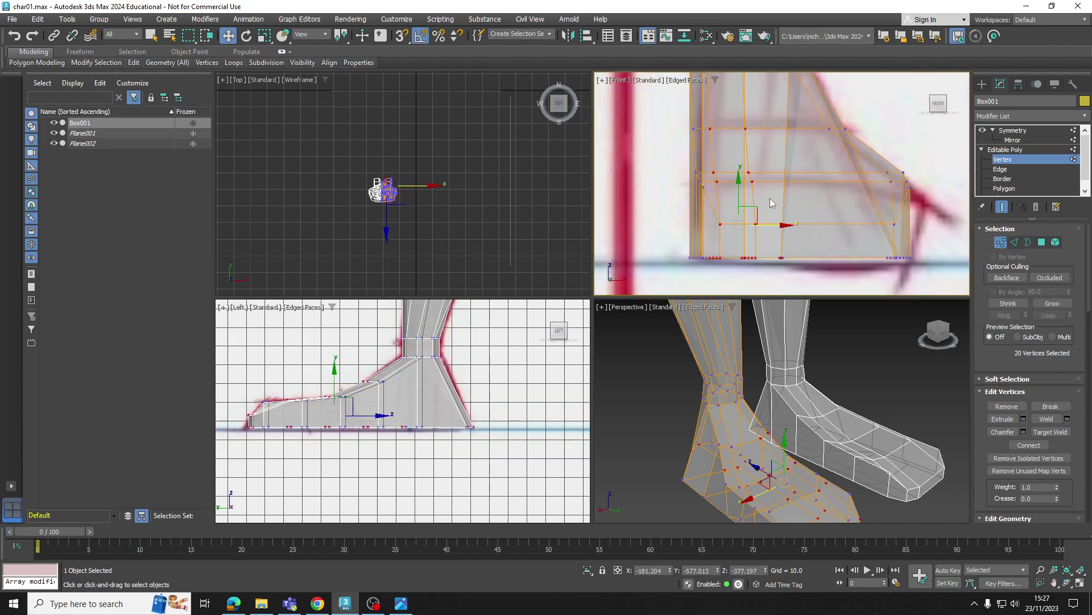
left_click_drag(770, 222, 798, 222)
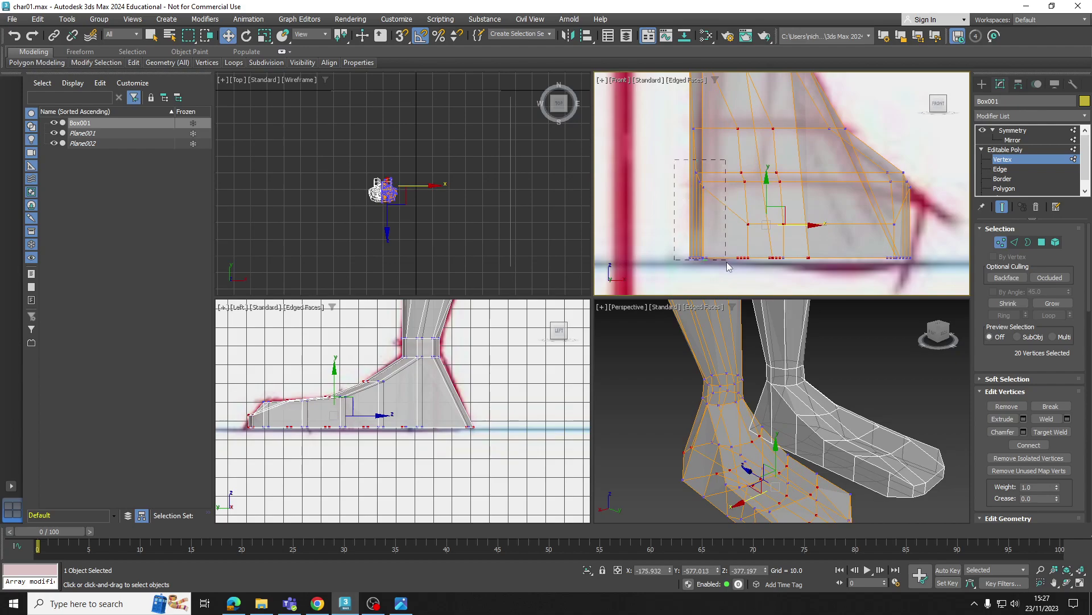
Step: Examine the foot's inner-side vertices and compare its shape with the reference in the front, side and perspective views
left_click_drag(728, 265, 728, 235)
middle_click_drag(727, 148, 740, 254)
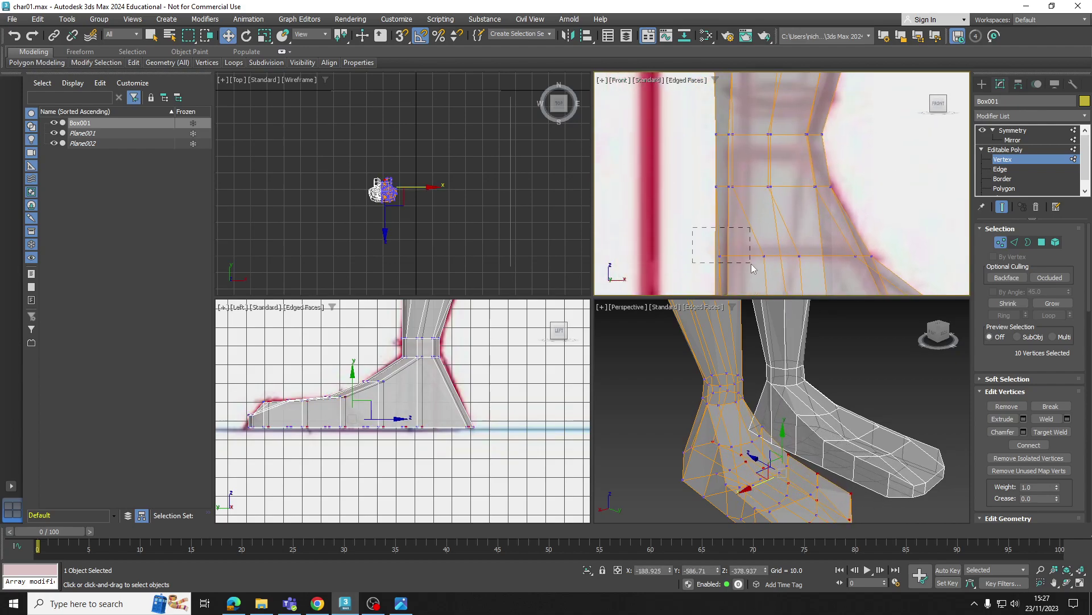
left_click_drag(752, 268, 752, 267)
scroll(758, 256, "down", 3)
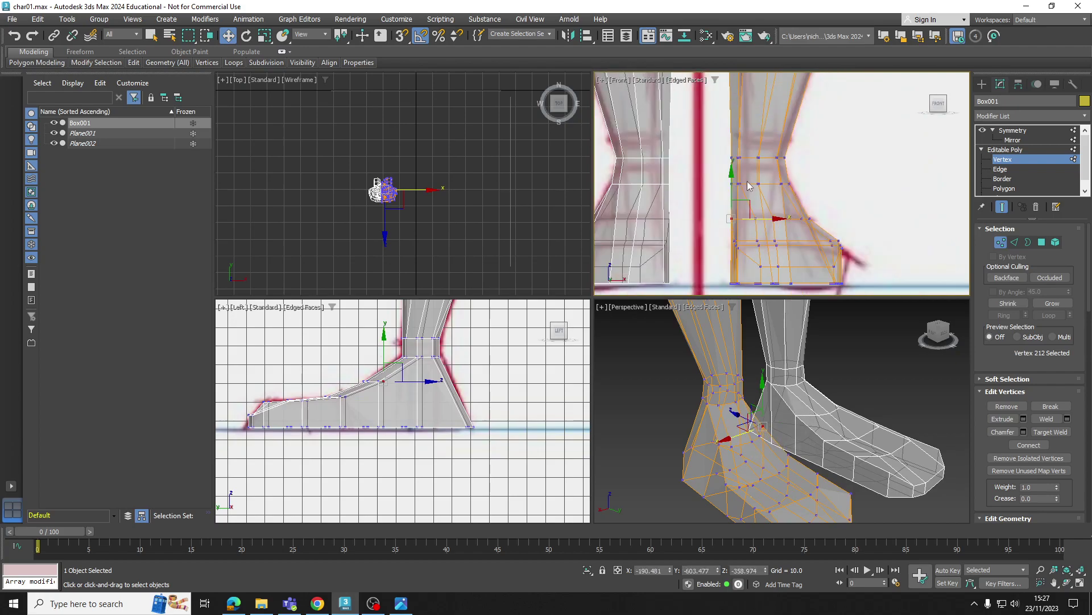
scroll(757, 161, "down", 1)
middle_click_drag(852, 463, 704, 405, "alt")
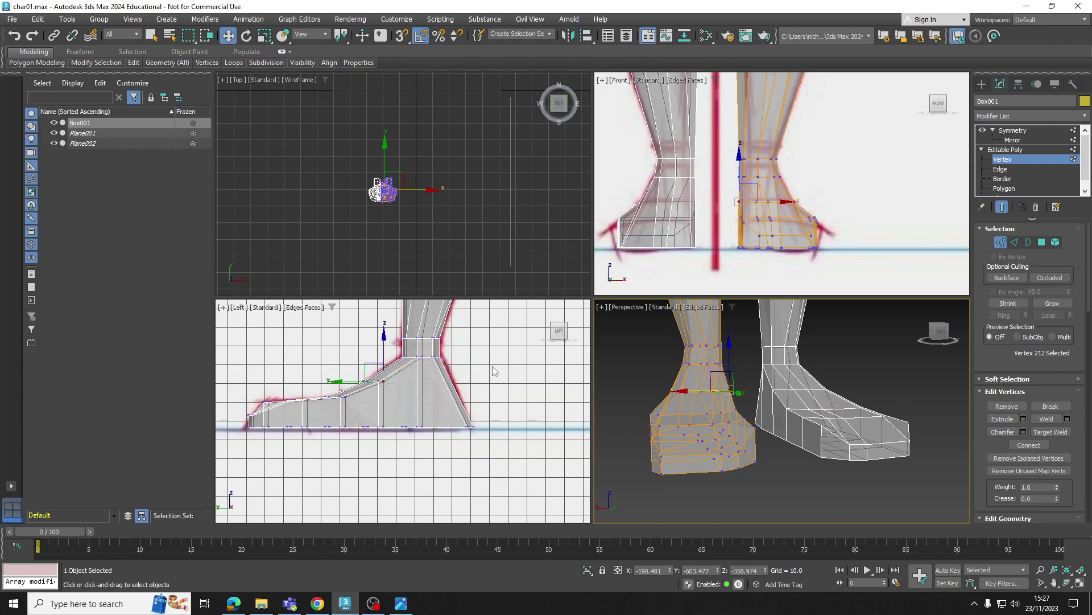
scroll(364, 406, "down", 2)
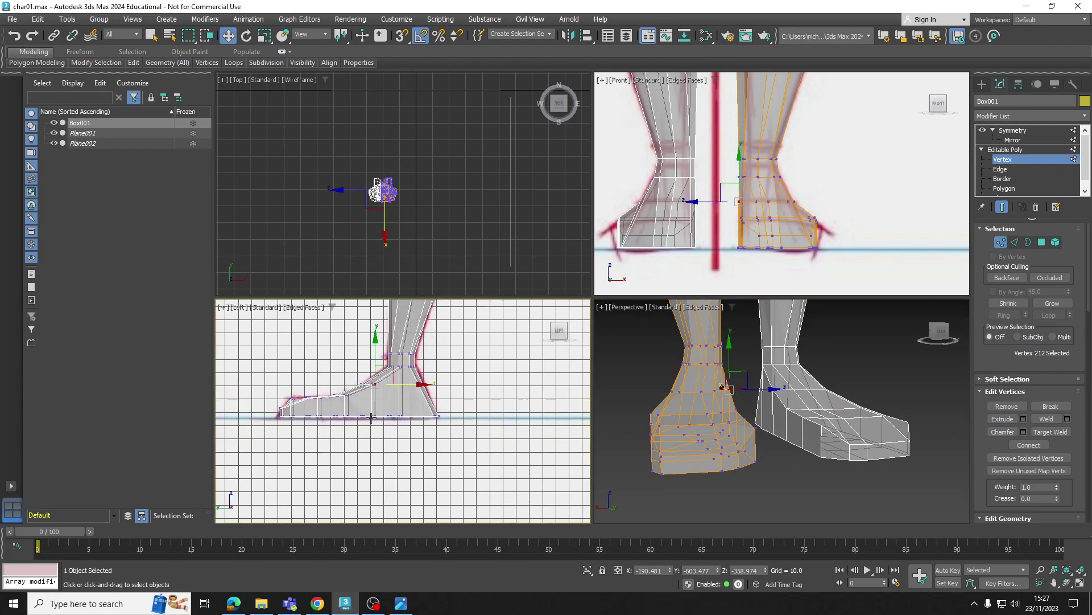
scroll(713, 181, "down", 2)
middle_click_drag(712, 182, 728, 206)
middle_click_drag(807, 390, 801, 395)
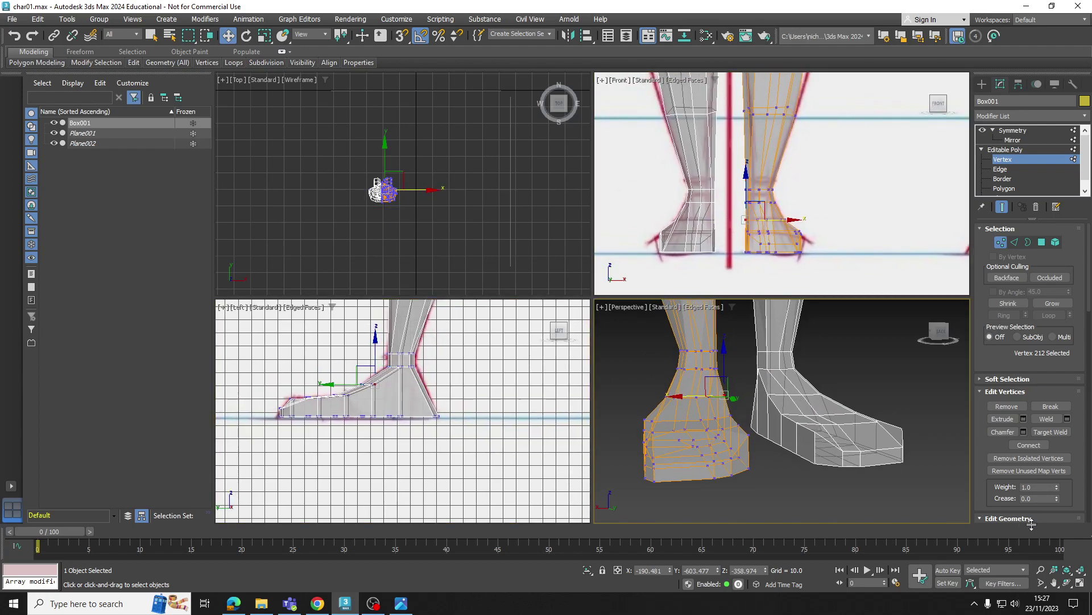
Step: Enlarge the perspective view, turn off see-through, and move two outer vertices on top of the forefoot inward
left_click(1082, 583)
key("alt+x")
middle_click_drag(568, 312, 736, 322, "alt")
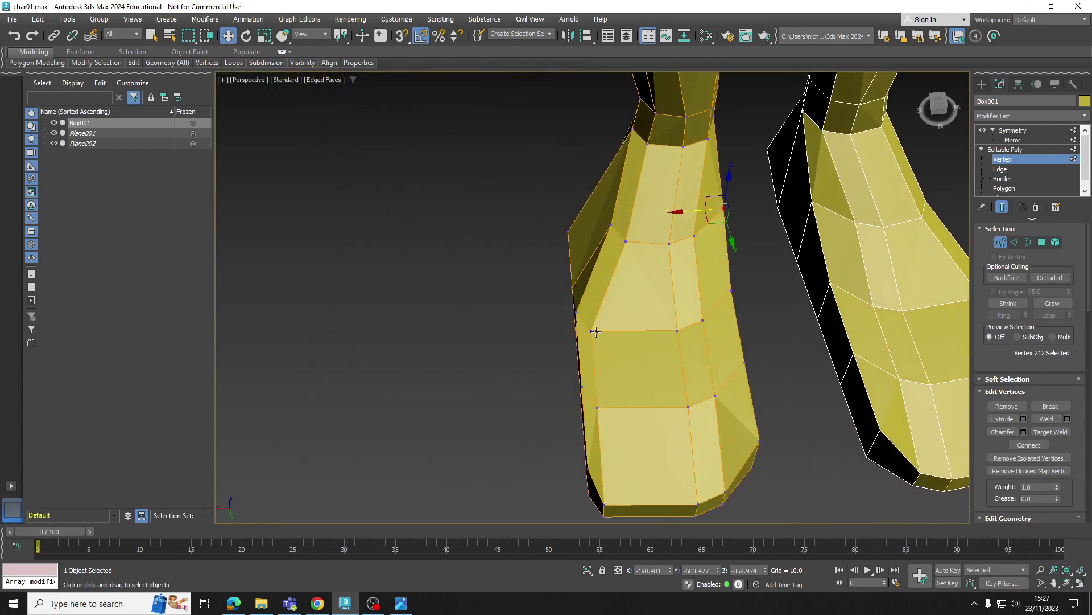
left_click_drag(587, 345, 619, 344)
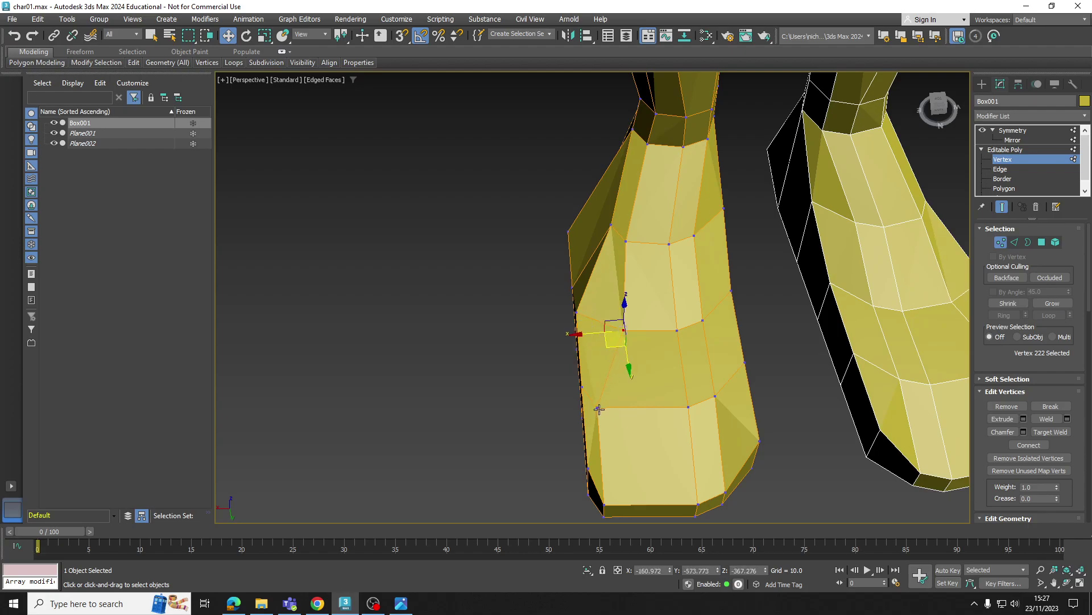
left_click(598, 407)
left_click_drag(582, 422, 621, 422)
Step: Move the outer vertex on top of the instep inward by about 4 units along X
middle_click_drag(623, 424, 522, 288, "alt")
left_click(510, 290)
left_click_drag(515, 303, 512, 293)
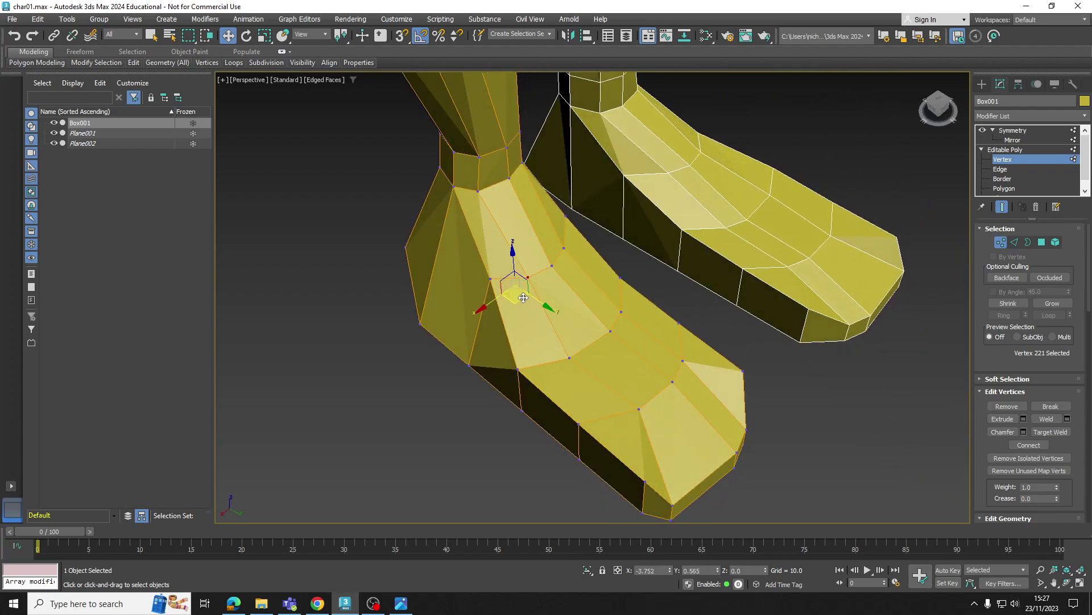
Step: Round the toe's outer side by moving its two front corner vertices and the upper vertex behind them inward
middle_click_drag(512, 293, 461, 274, "alt")
left_click(415, 403)
left_click(422, 439, "ctrl")
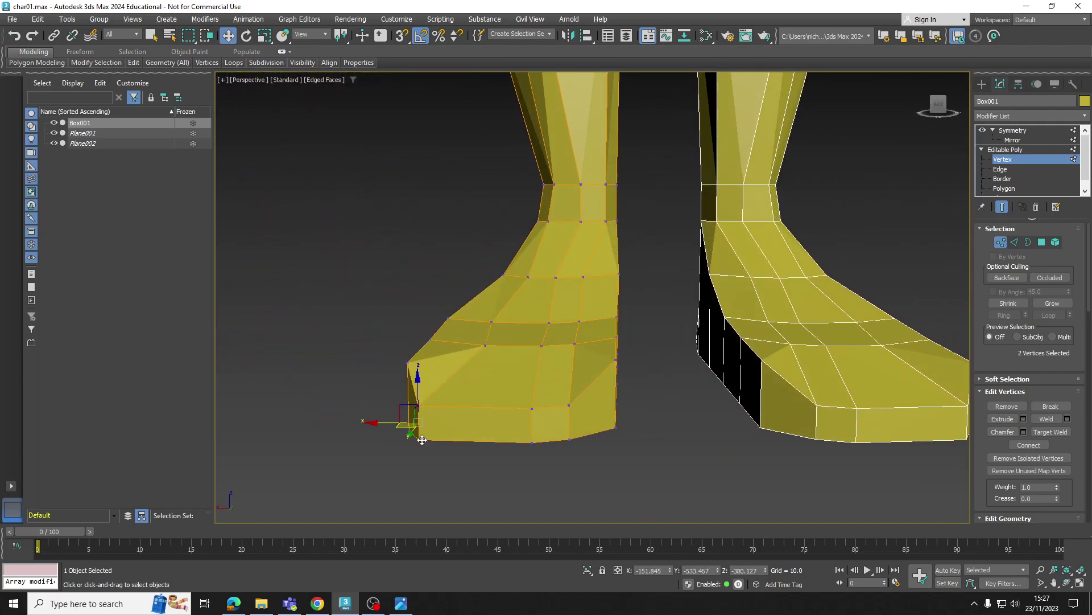
left_click_drag(398, 429, 427, 431)
middle_click_drag(433, 387, 489, 407, "alt")
left_click(438, 370)
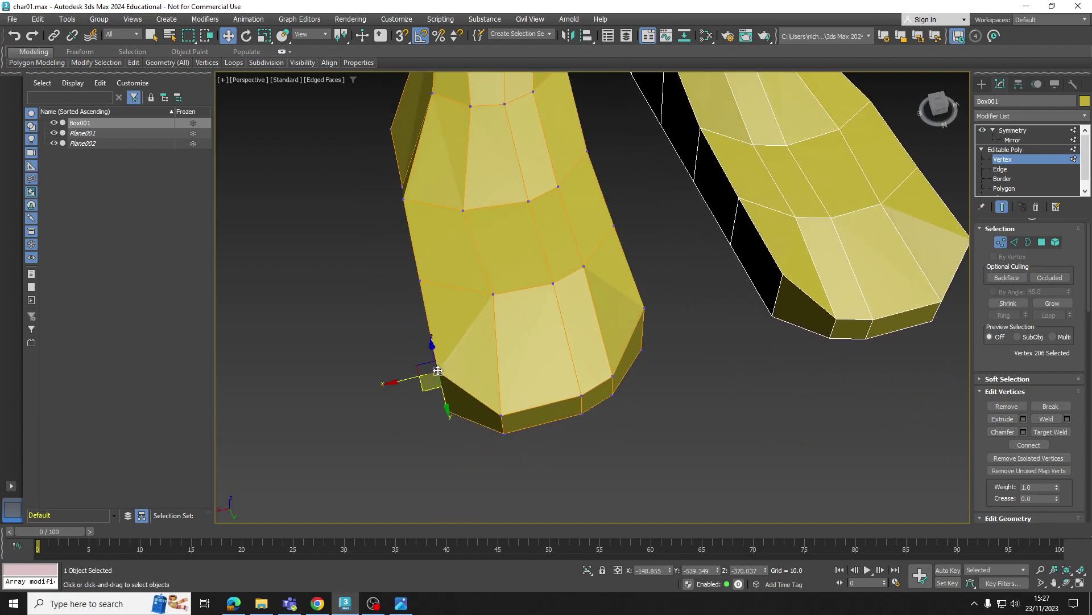
left_click_drag(427, 394, 443, 379)
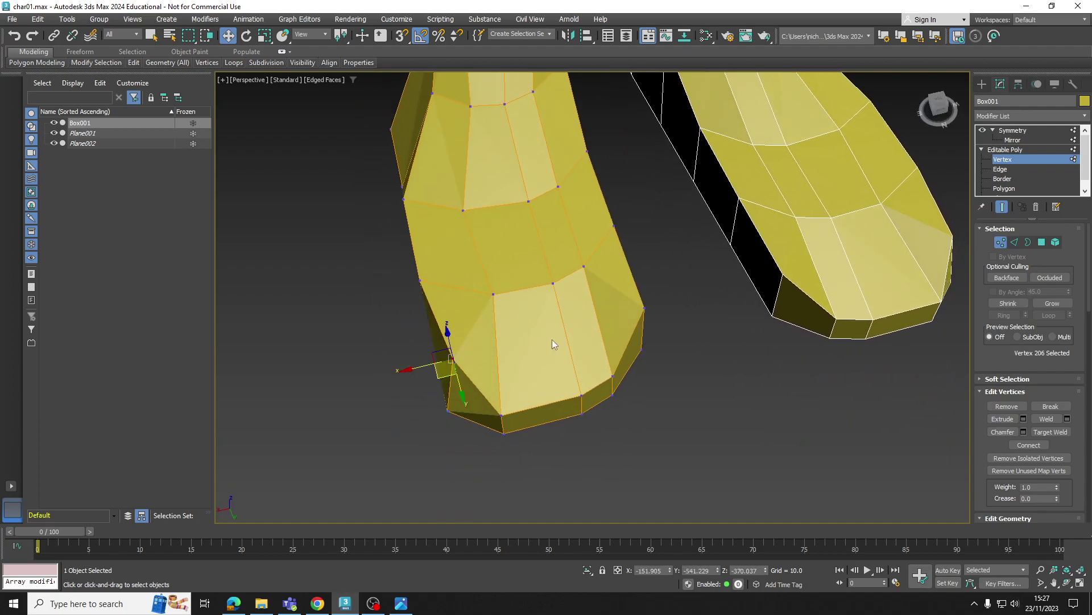
Step: Adjust the upper edge of the foot's inner side and lower its three upper vertices by about 6 units
middle_click_drag(552, 339, 664, 415, "alt")
left_click(652, 398)
mouse_move(638, 409)
left_mouse_down()
mouse_move(622, 398)
mouse_move(628, 404)
left_mouse_up()
middle_click_drag(628, 404, 459, 359, "alt")
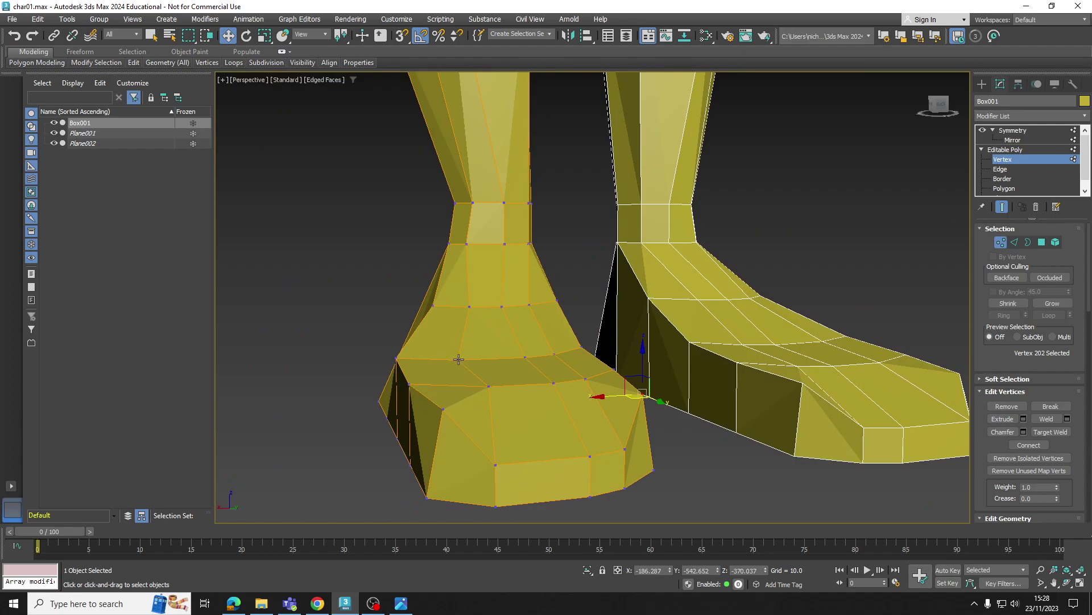
left_click(396, 359, "ctrl")
left_click_drag(403, 342, 444, 383)
middle_click_drag(444, 383, 624, 432, "alt")
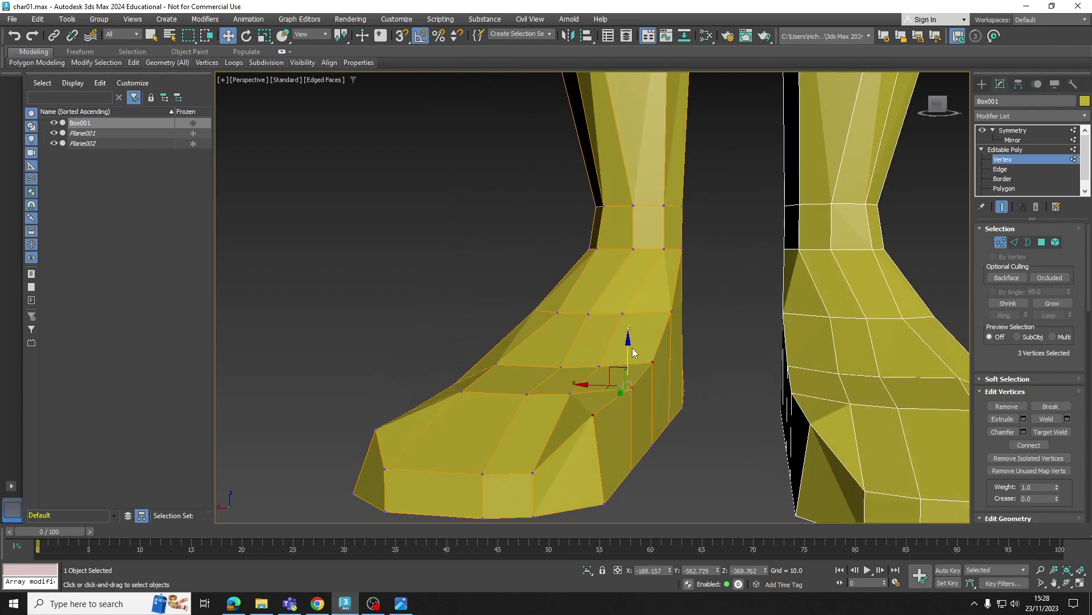
left_click_drag(633, 353, 633, 389)
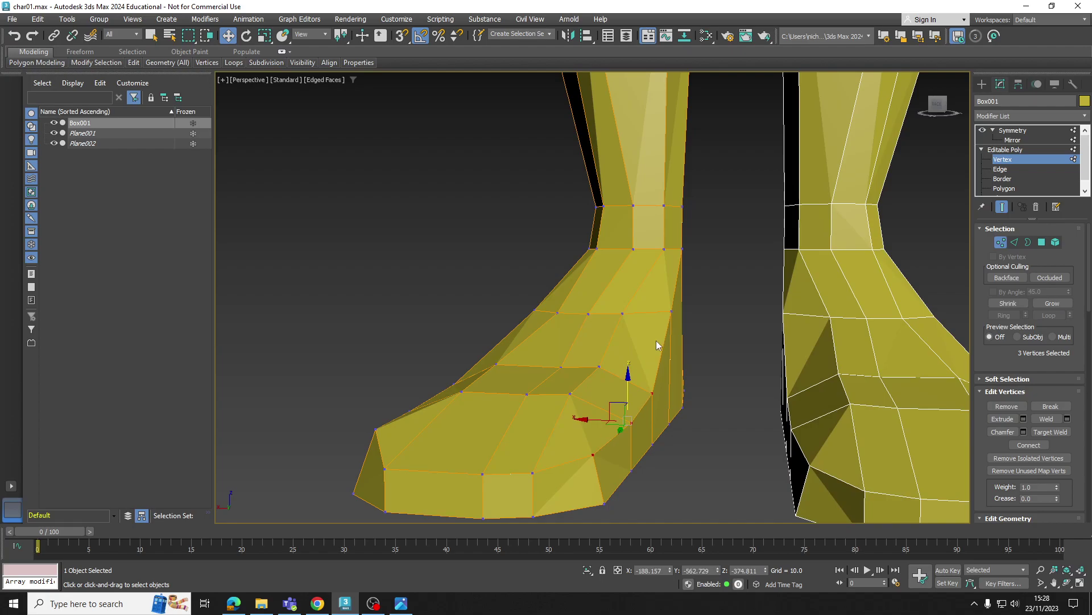
Step: Lower the inner-side vertex below the ankle by about 7 units and nudge the outer instep vertex slightly along X
left_click(673, 313)
left_click_drag(672, 312, 670, 312)
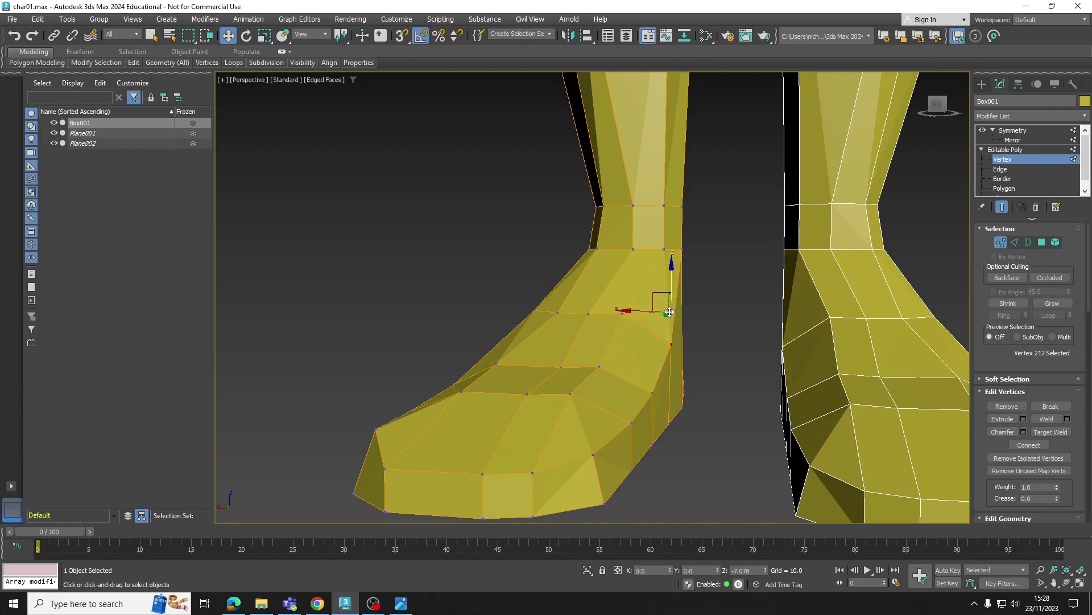
middle_click_drag(597, 341, 653, 342, "alt")
middle_click_drag(654, 342, 511, 342)
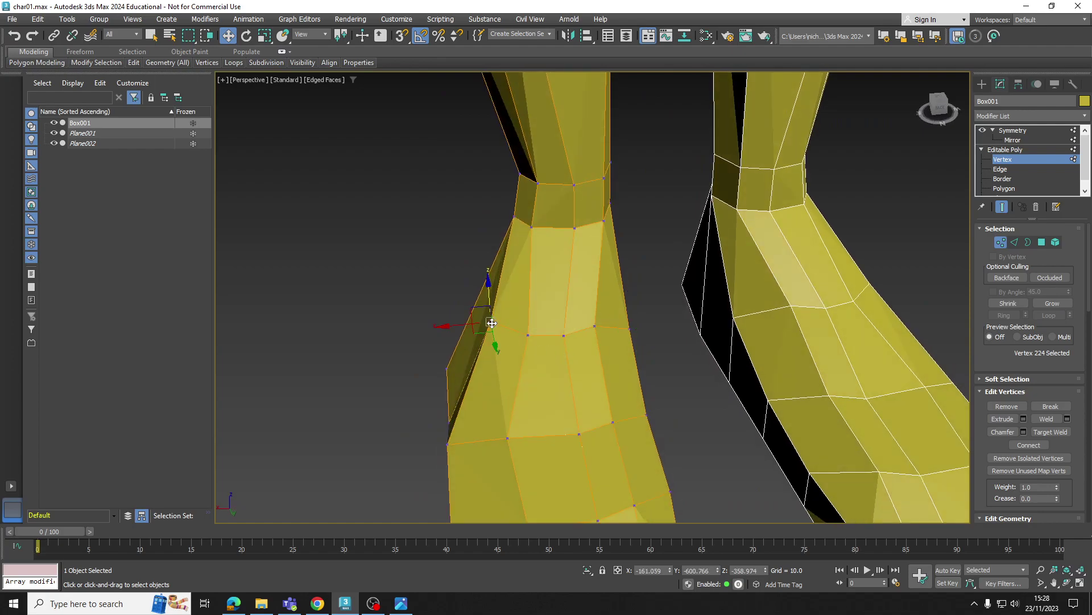
left_click_drag(461, 325, 463, 324)
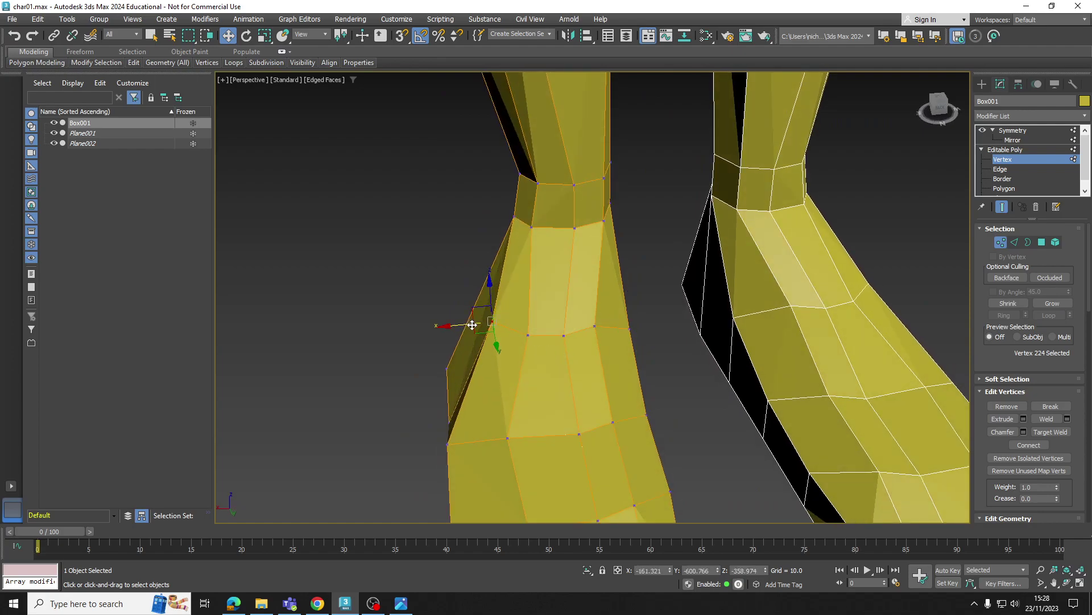
mouse_move(472, 325)
middle_mouse_down("alt")
mouse_move(647, 300)
mouse_move(572, 306)
middle_mouse_up("alt")
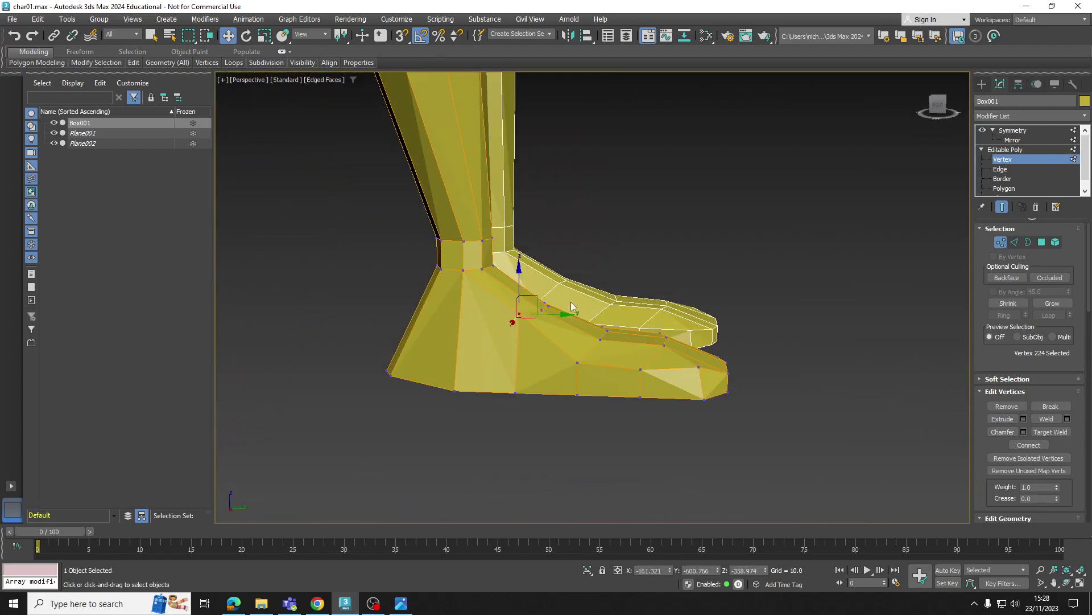
Step: Select the ring of vertical edges around the foot's sides and connect it with 1 segment
left_click(982, 170)
middle_click_drag(788, 356, 590, 383, "alt")
left_click(472, 367)
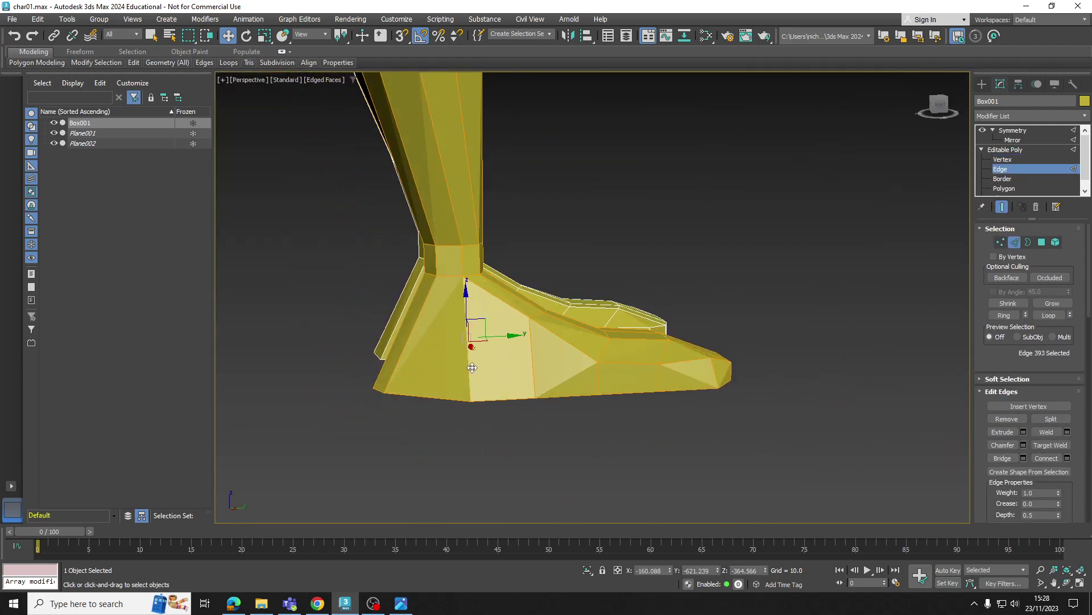
left_click(1004, 316)
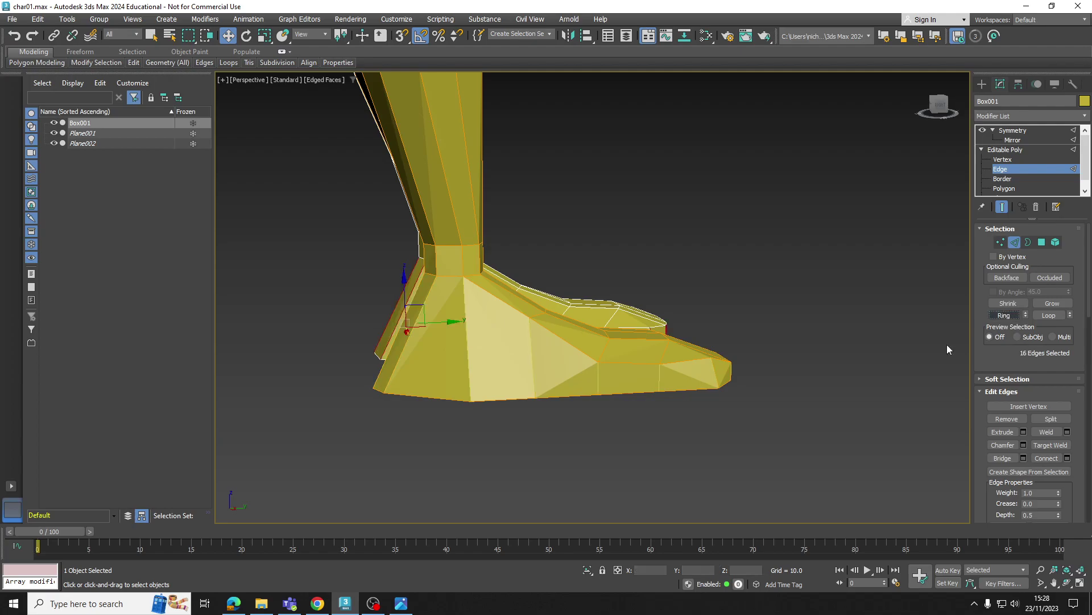
left_click(1047, 457)
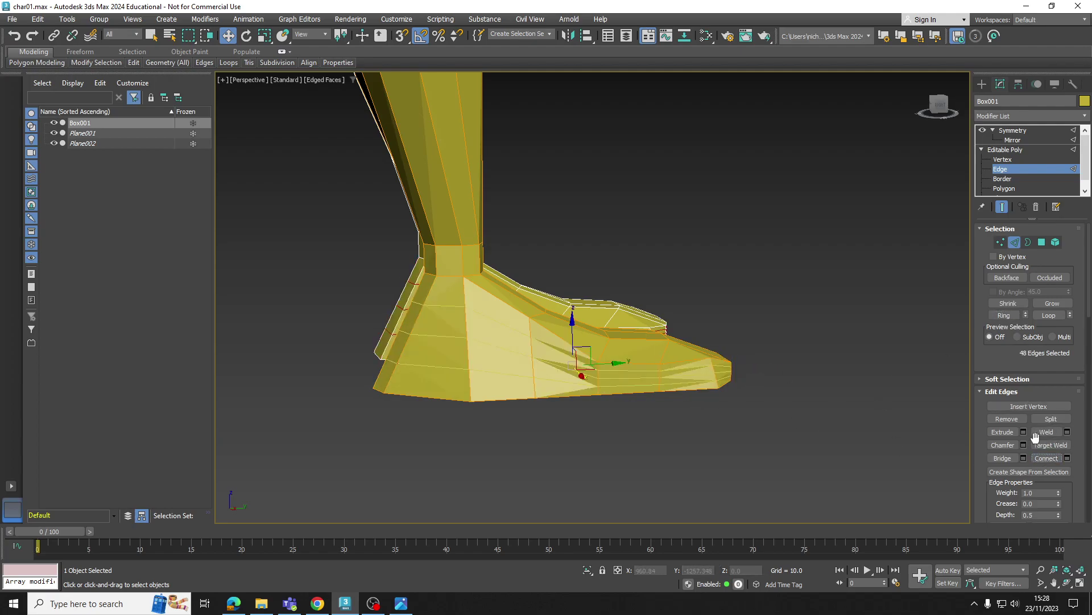
key("ctrl+z")
left_click(1068, 457)
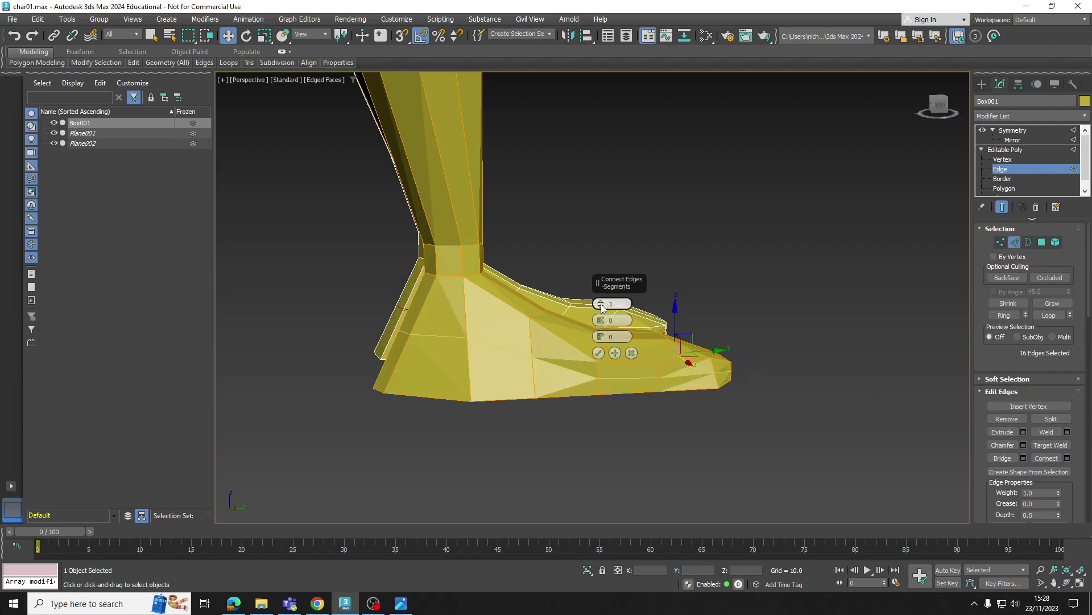
left_click(599, 353)
Step: Push the new mid-height vertices on the outer side of the foot and heel outward along X
left_click(995, 160)
middle_click_drag(483, 353, 517, 384, "alt")
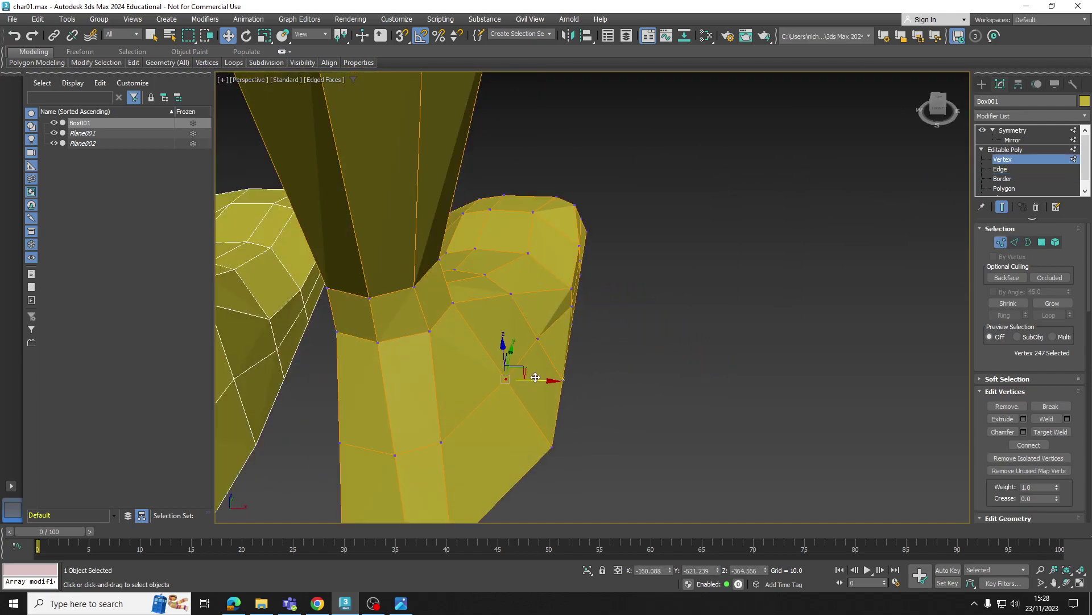
left_click_drag(535, 377, 551, 380)
left_click_drag(567, 343, 573, 342)
middle_click_drag(573, 341, 490, 431, "alt")
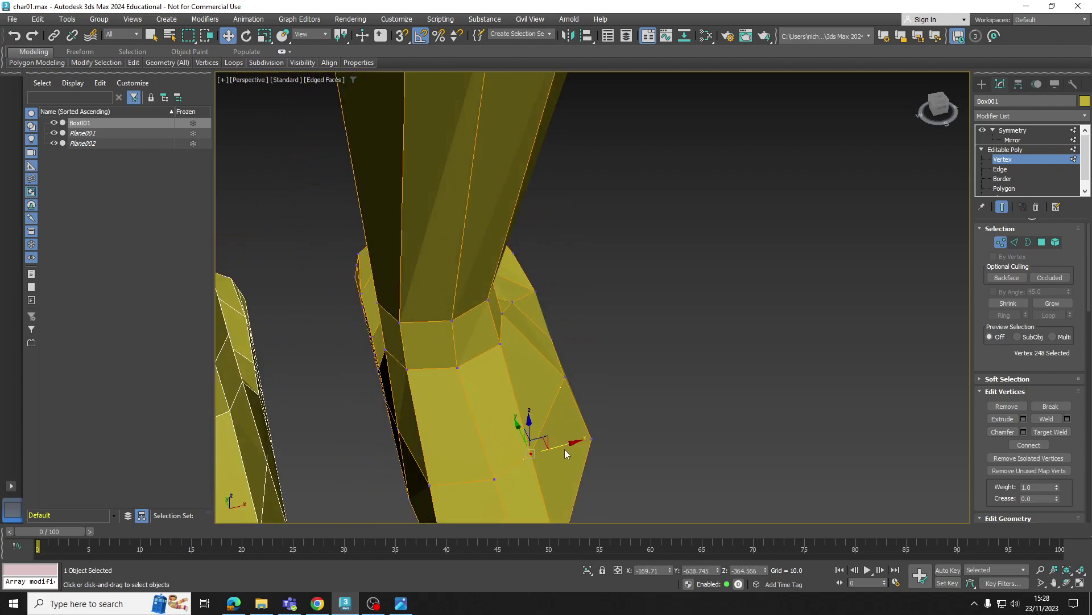
left_click_drag(565, 442, 582, 438)
Step: Select the mid-height vertices along the foot's inner side and move them outward to bulge that side
middle_click_drag(519, 446, 442, 411, "alt")
left_click(403, 416, "ctrl")
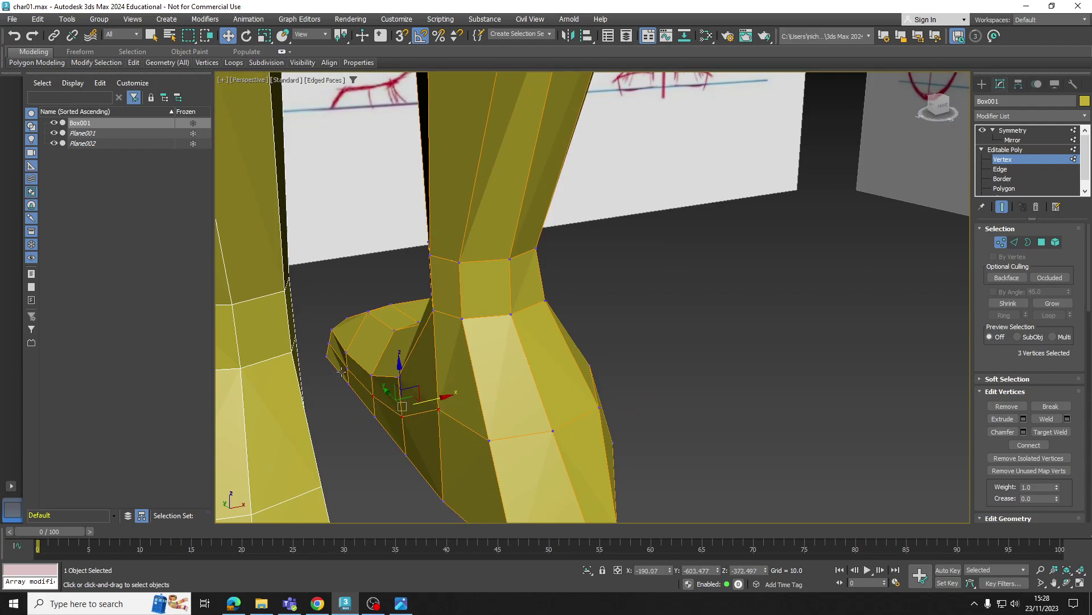
left_click(349, 368, "ctrl")
left_click_drag(409, 374, 387, 377)
Step: Round the heel by moving its two mid-height back vertices toward the inner side and nudging the outer heel vertex
middle_click_drag(471, 420, 515, 316, "alt")
scroll(515, 316, "down", 1)
left_click(446, 387)
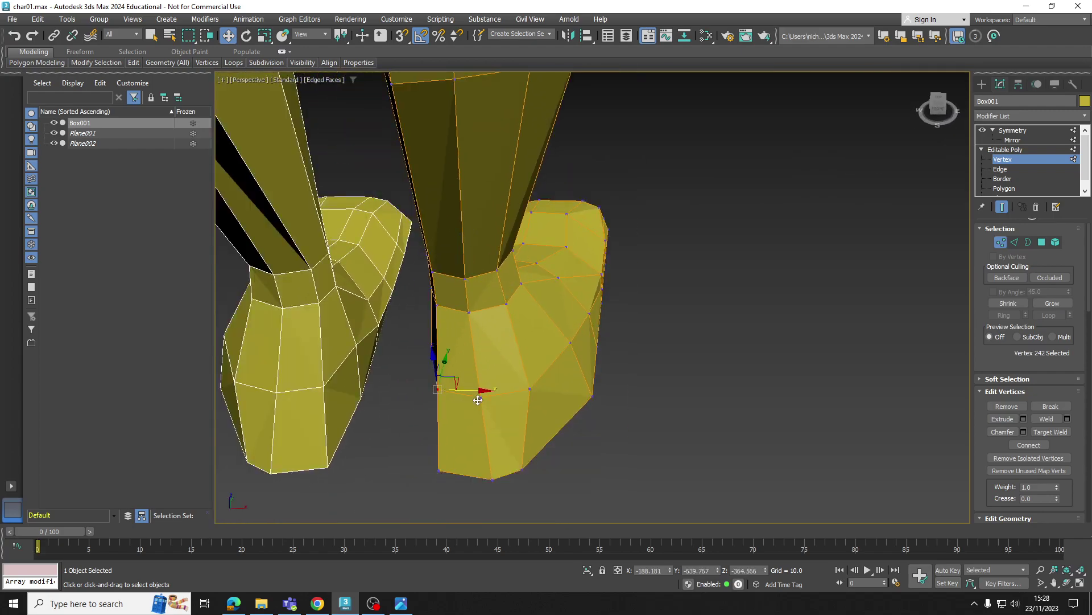
left_click(478, 399, "ctrl")
middle_click_drag(477, 400, 428, 390, "alt")
left_click_drag(489, 387, 466, 382)
left_click(486, 432)
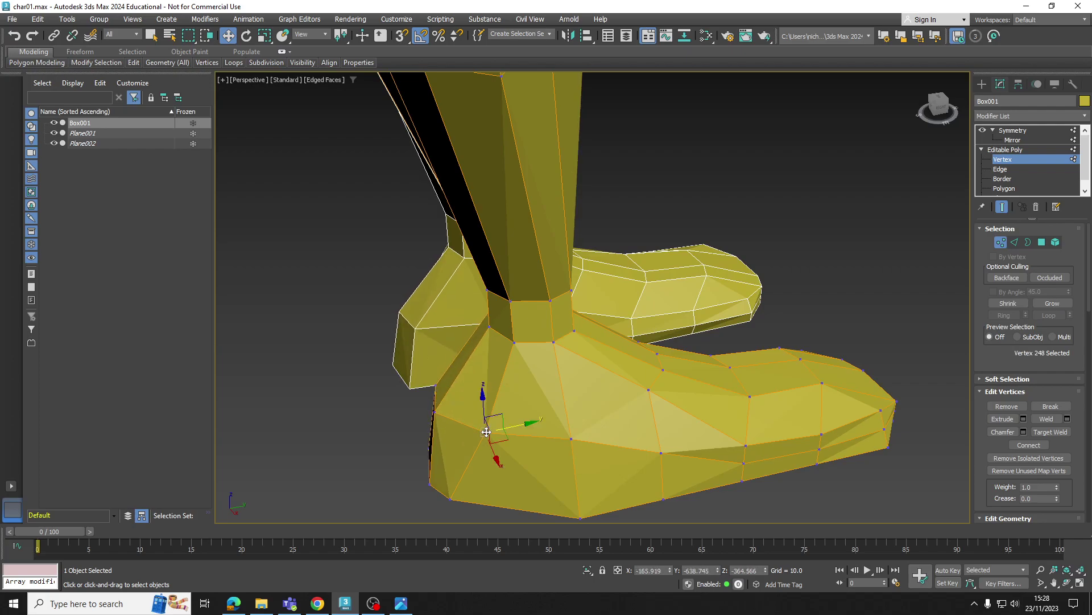
middle_click_drag(486, 432, 415, 435, "alt")
left_click_drag(483, 446, 475, 444)
Step: Move the 16 vertices of both ankle rings toward the outer side by about 4.3 units along X
scroll(545, 411, "down", 3)
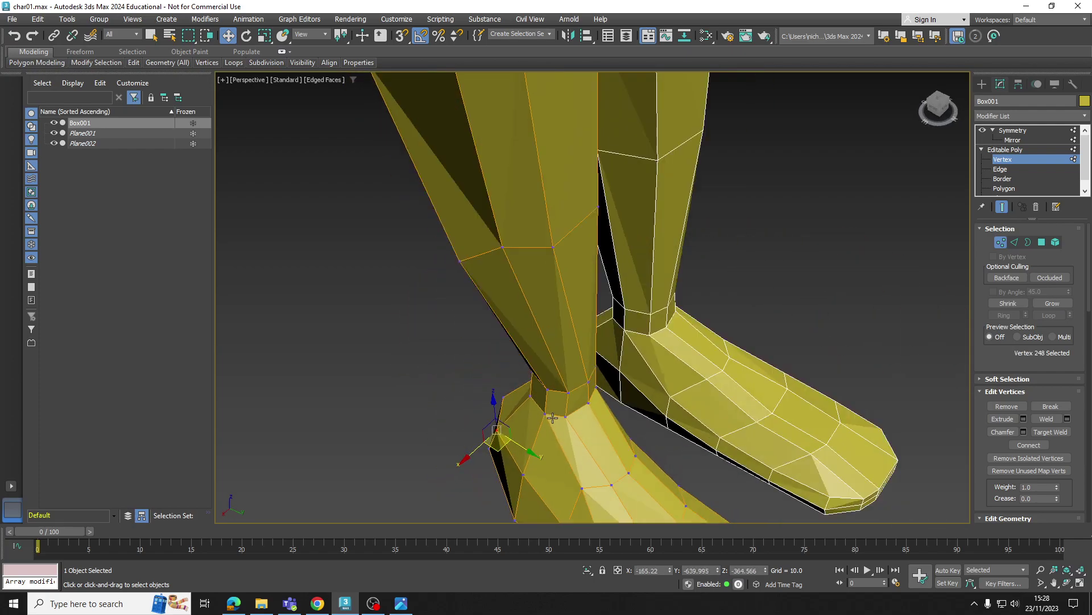
middle_click_drag(552, 419, 517, 357, "alt")
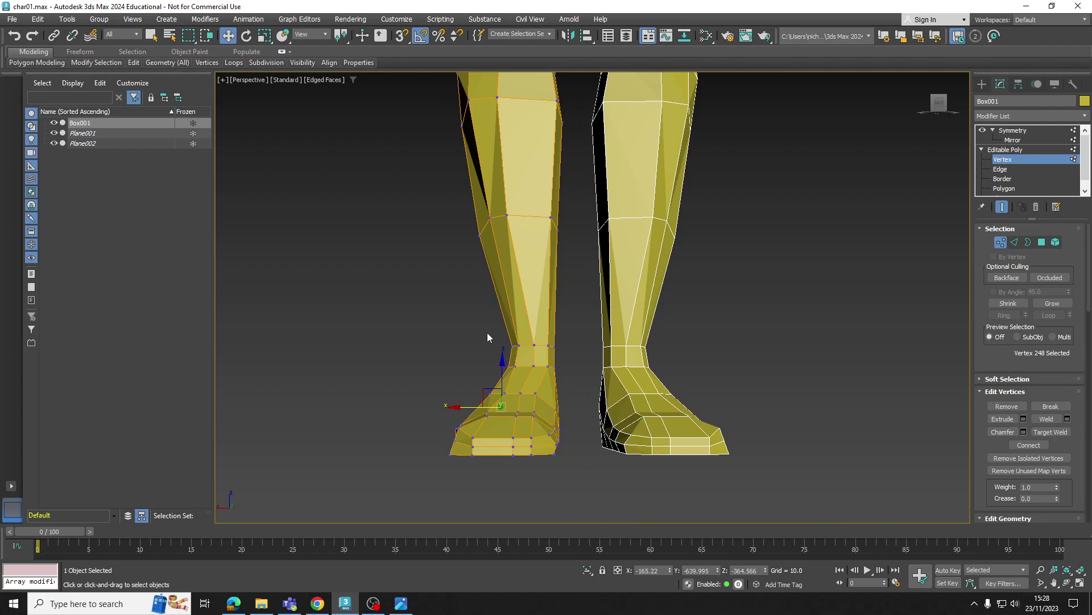
left_click_drag(507, 359, 494, 357)
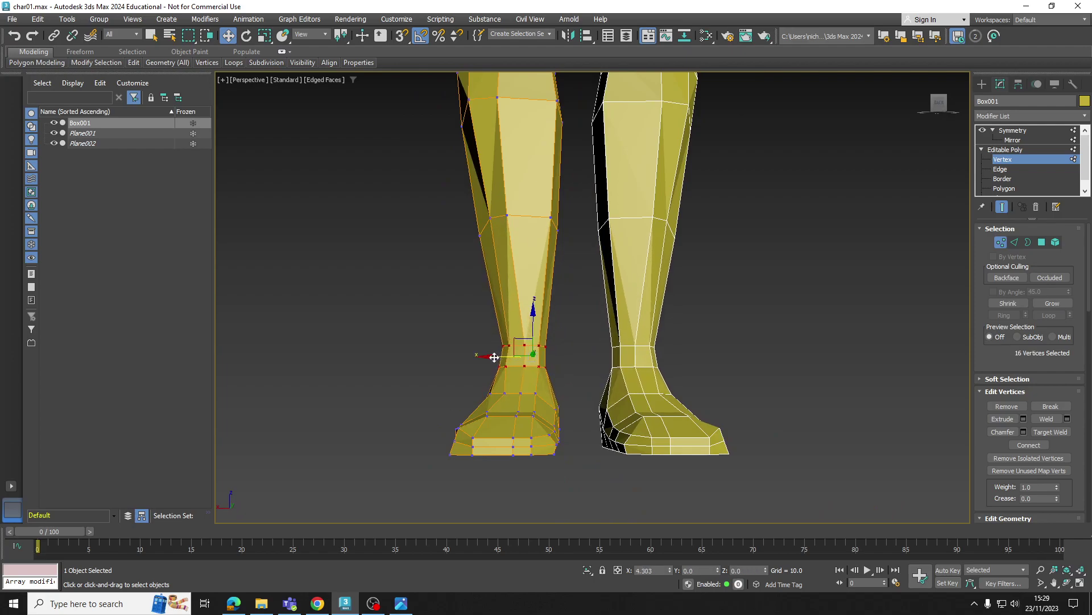
left_click(678, 359)
middle_click_drag(678, 358, 796, 362, "alt")
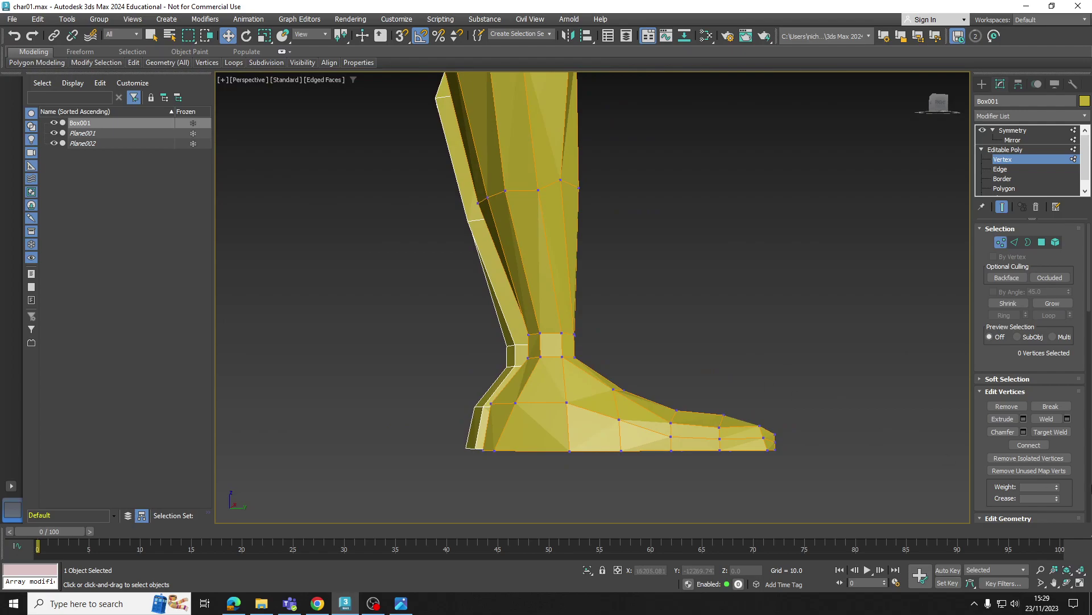
Step: In the front view, lower the 28 sole vertices by about 1.4 units to the reference ground line
left_click(1080, 584)
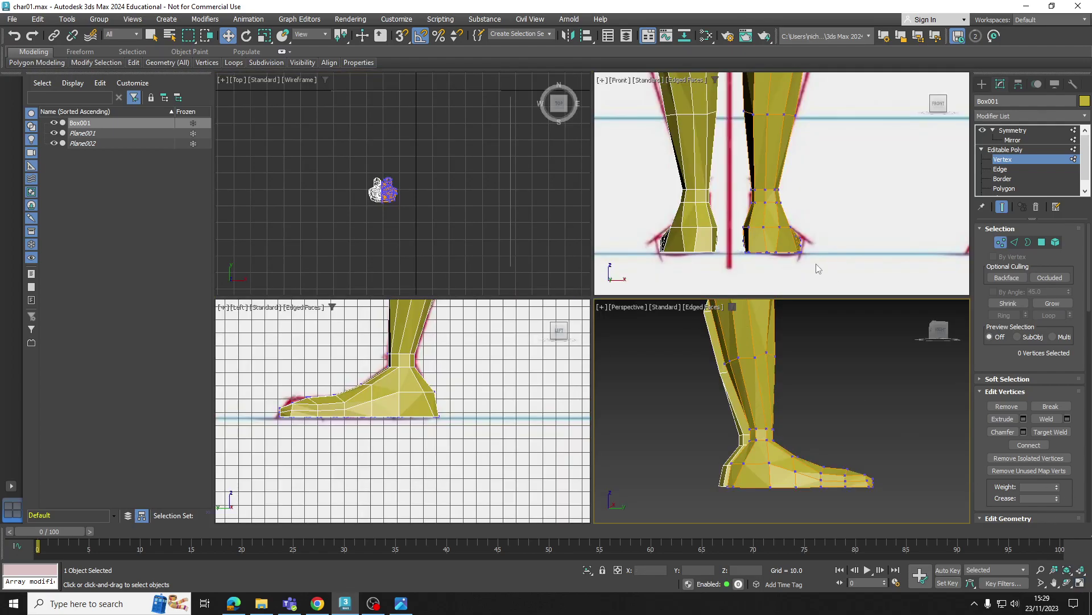
scroll(816, 264, "up", 3)
left_click_drag(835, 262, 722, 254)
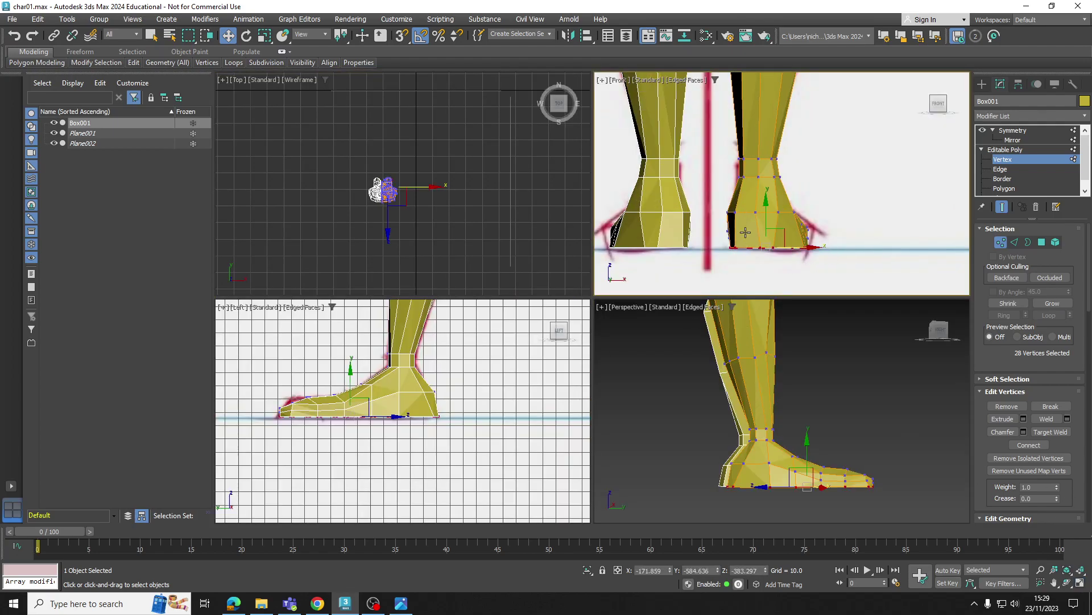
left_click_drag(767, 217, 768, 218)
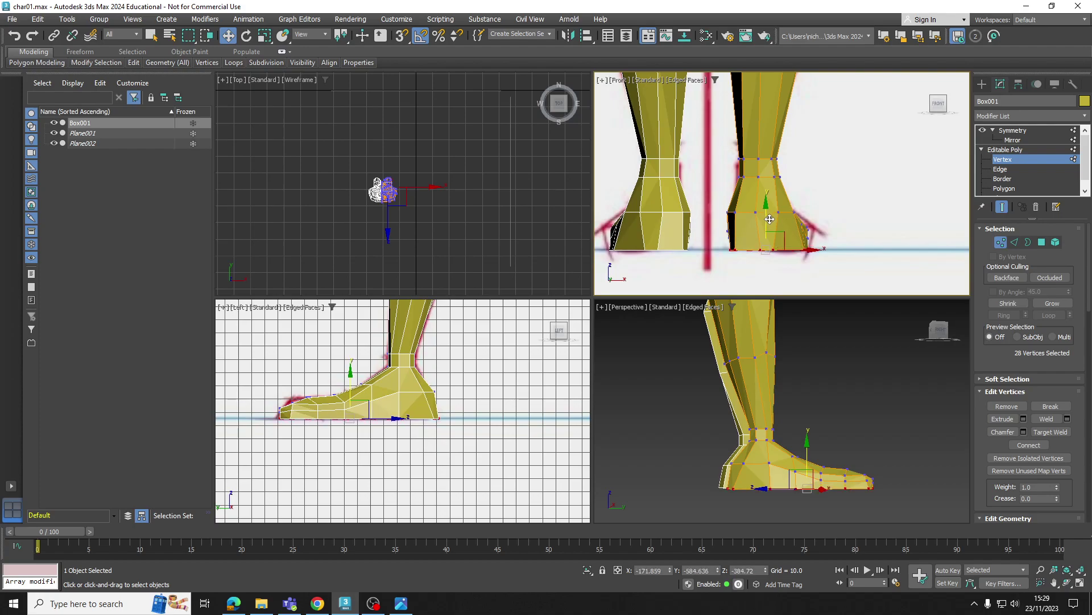
Step: Leave vertex editing and examine the legs and feet from several angles in the enlarged perspective view
right_click(850, 423)
left_click(859, 427)
scroll(858, 427, "down", 3)
middle_click_drag(858, 426, 718, 433, "alt")
left_click(1010, 160)
left_click(913, 427)
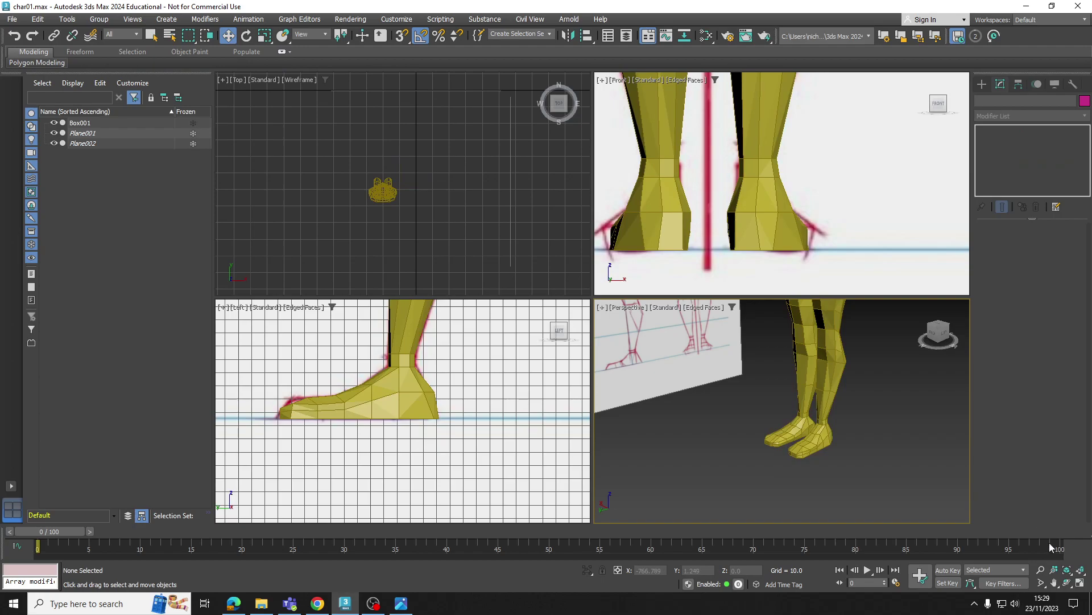
left_click(1081, 584)
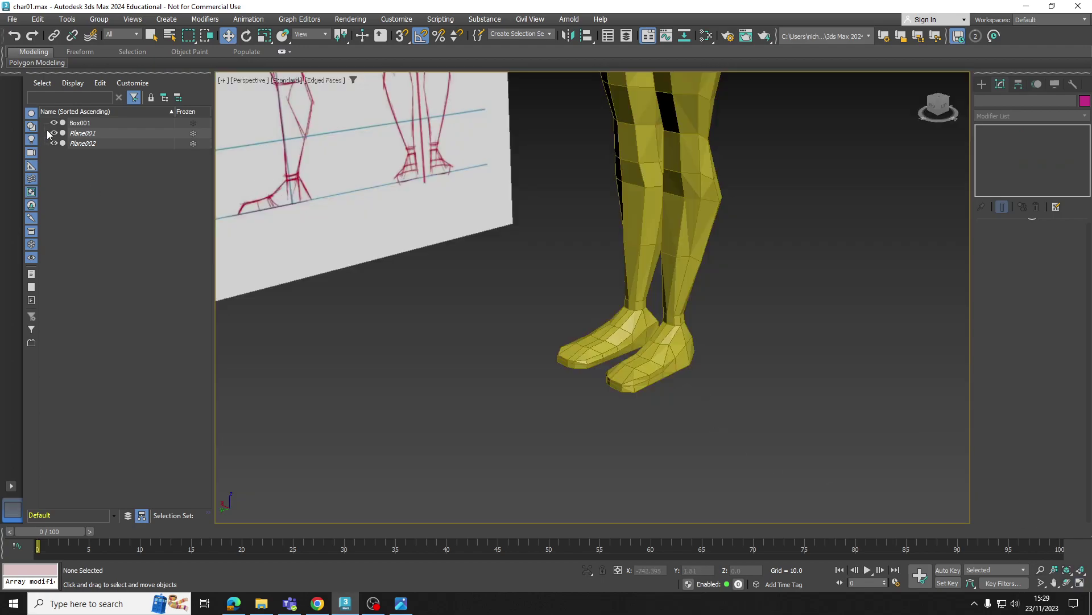
scroll(443, 287, "down", 4)
left_click(506, 302)
middle_click_drag(507, 302, 511, 335, "alt")
scroll(529, 350, "up", 4)
scroll(564, 359, "up", 6)
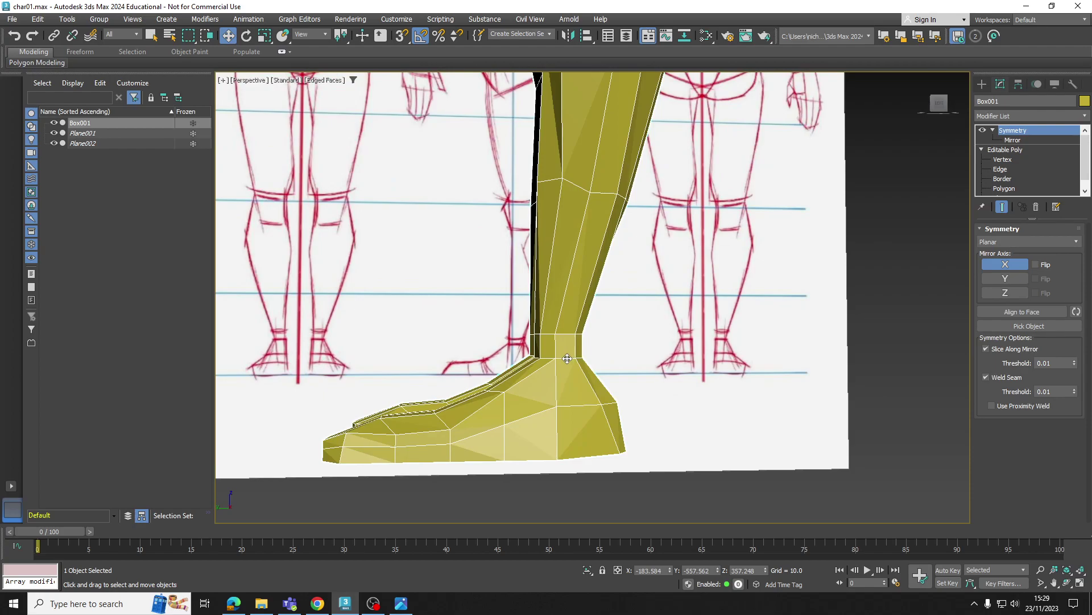
Step: In the left view, move the eight vertices of the upper ankle ring backward by about 0.9 units
left_click(999, 160)
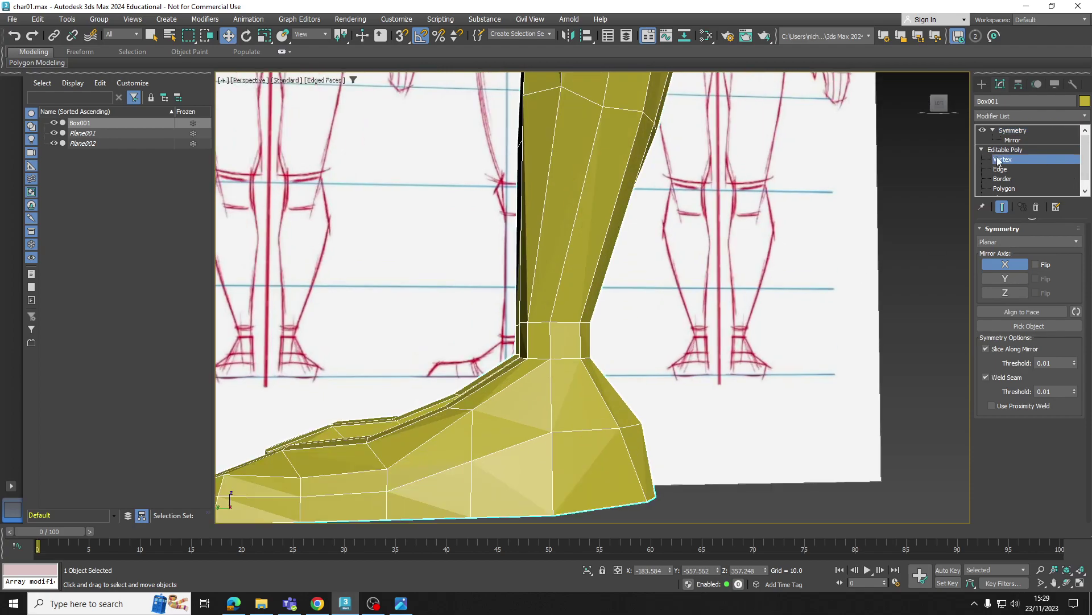
left_click(1081, 586)
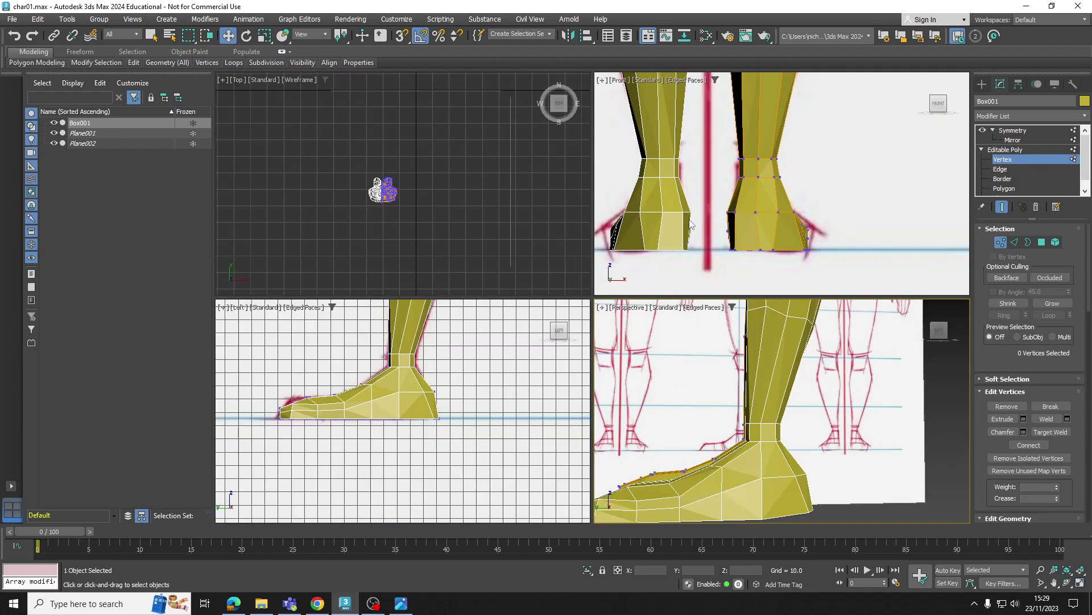
scroll(427, 361, "up", 5)
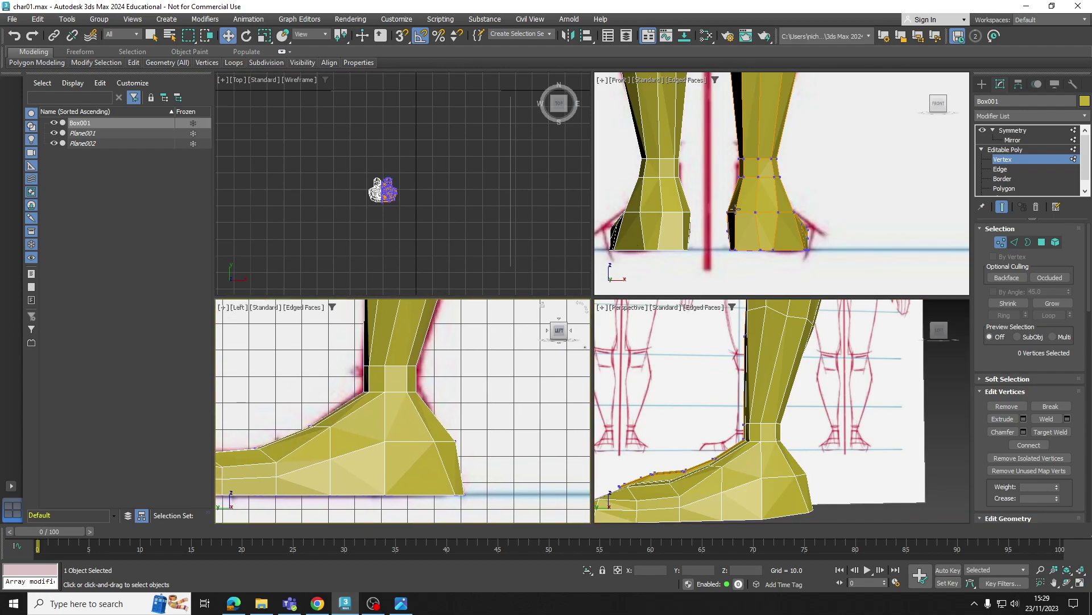
scroll(795, 177, "up", 3)
scroll(795, 177, "up", 2)
middle_click_drag(465, 356, 465, 380)
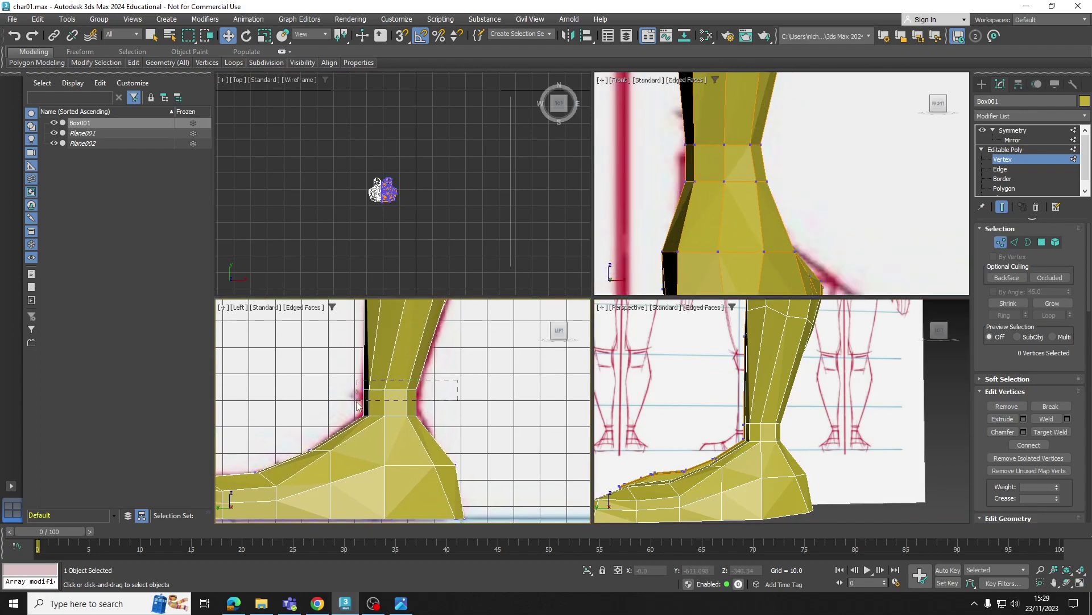
left_click_drag(357, 405, 357, 402)
left_click_drag(420, 390, 421, 390)
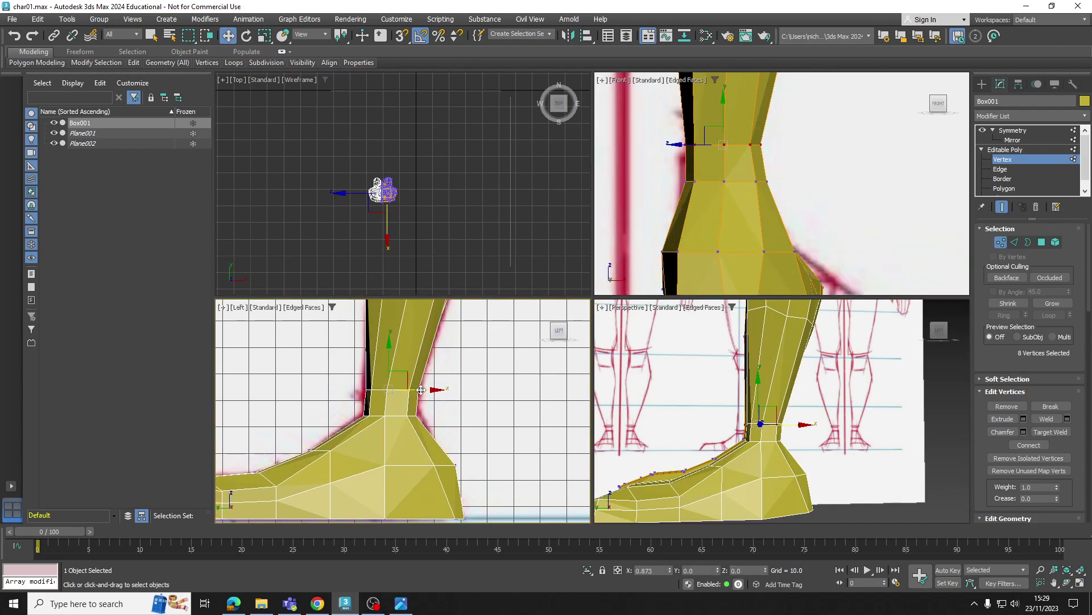
Step: Leave vertex editing, enlarge the perspective view and hide the reference planes Plane001 and Plane002
scroll(809, 429, "down", 4)
left_click(1018, 159)
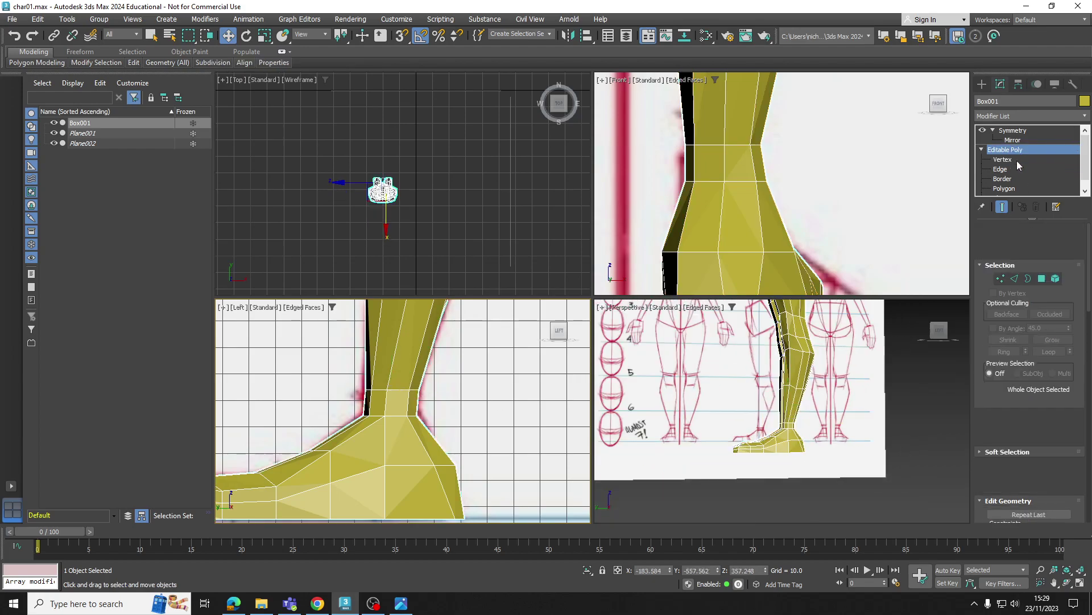
left_click(934, 450)
left_click(1080, 583)
scroll(663, 404, "down", 8)
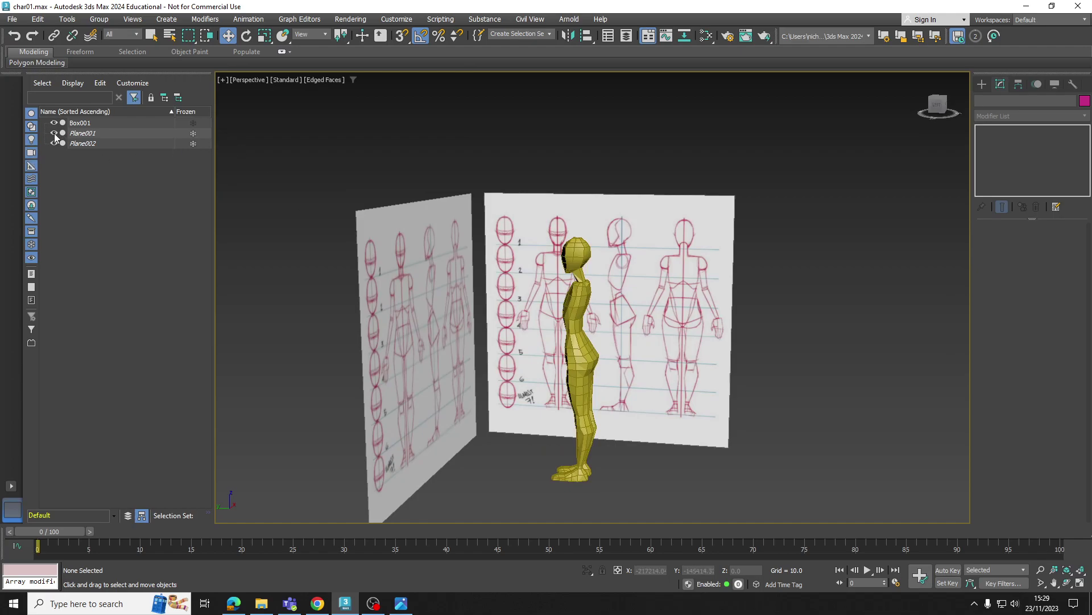
left_click(54, 133)
left_click(53, 143)
Step: Enter vertex editing on Box001 and move the outer hip vertices at the front inward along X to narrow the hips
key("z")
middle_click_drag(569, 324, 677, 357, "alt")
left_click(644, 325)
scroll(644, 325, "up", 5)
left_click(640, 325)
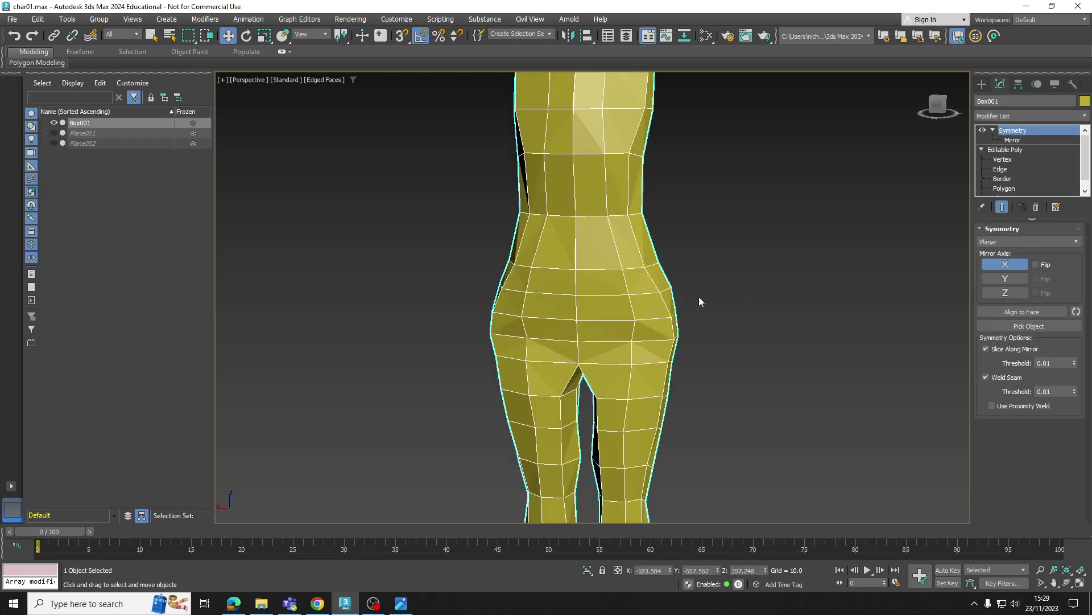
left_click(1003, 160)
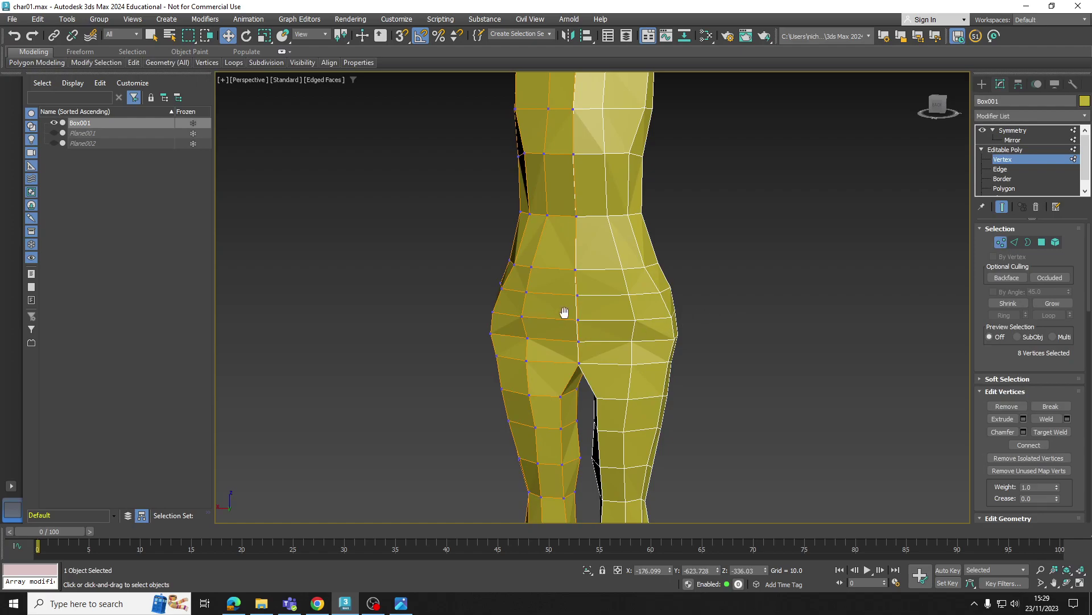
scroll(564, 306, "up", 2)
mouse_move(565, 313)
middle_mouse_down()
mouse_move(630, 298)
mouse_move(577, 310)
middle_mouse_up()
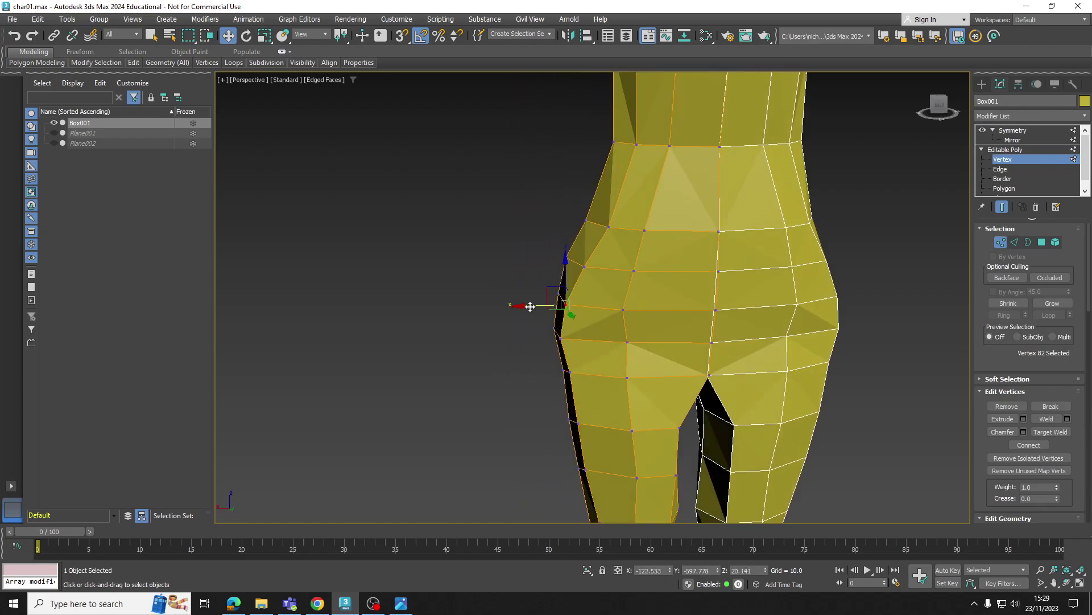
left_click_drag(530, 306, 551, 376)
Step: Move the outer front thigh vertices inward along X, the mid-thigh one by about 3.6 units, and leave vertex editing
left_click(555, 340)
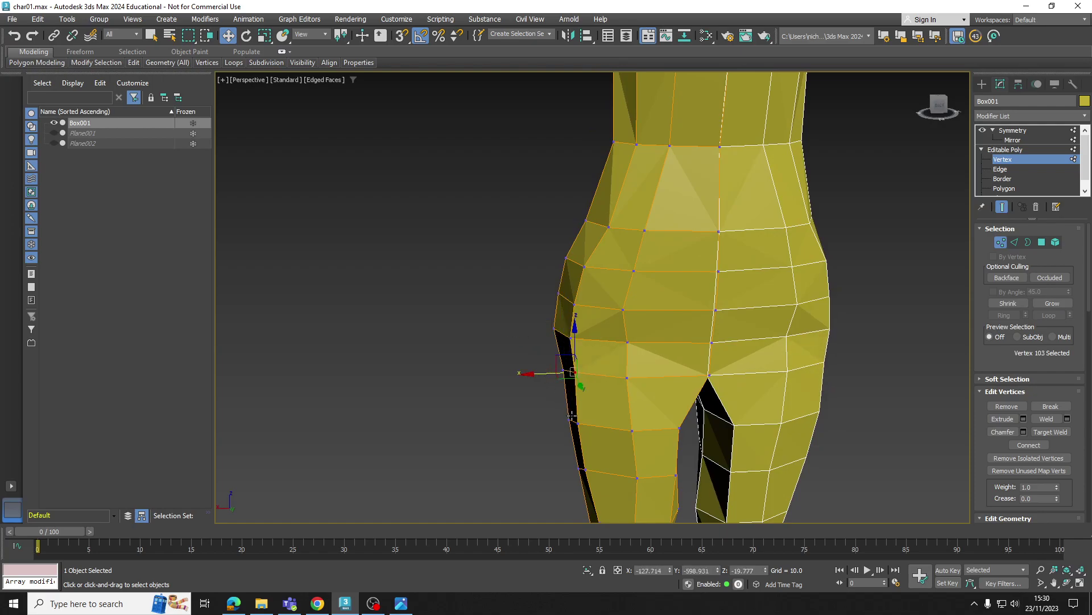
left_click_drag(557, 425, 562, 425)
middle_click_drag(561, 425, 585, 343, "alt")
left_click_drag(554, 350, 559, 348)
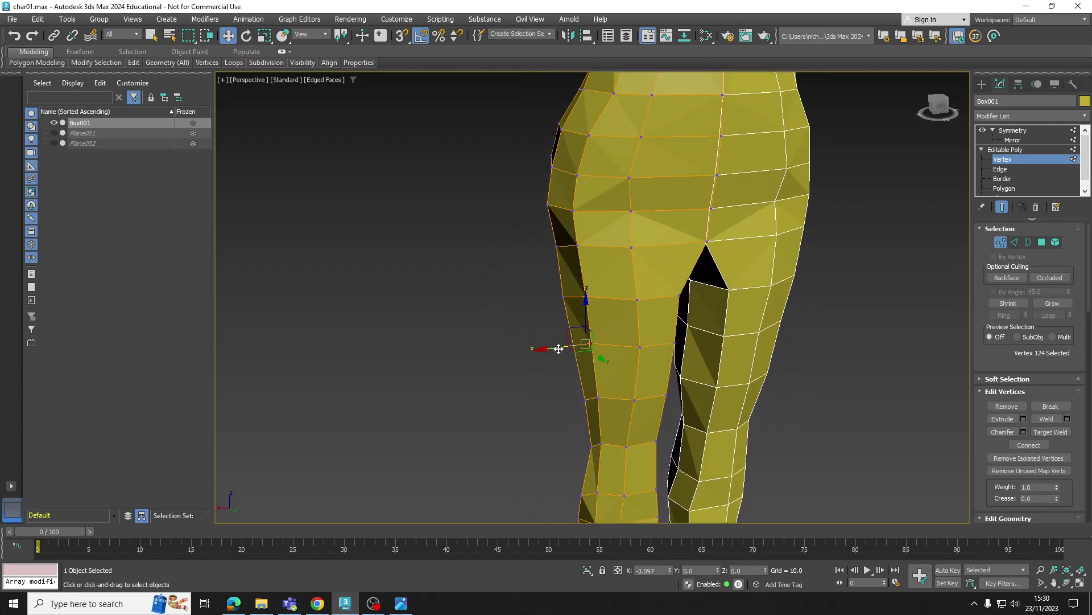
scroll(559, 348, "down", 5)
middle_click_drag(559, 348, 606, 291, "alt")
left_click(1009, 150)
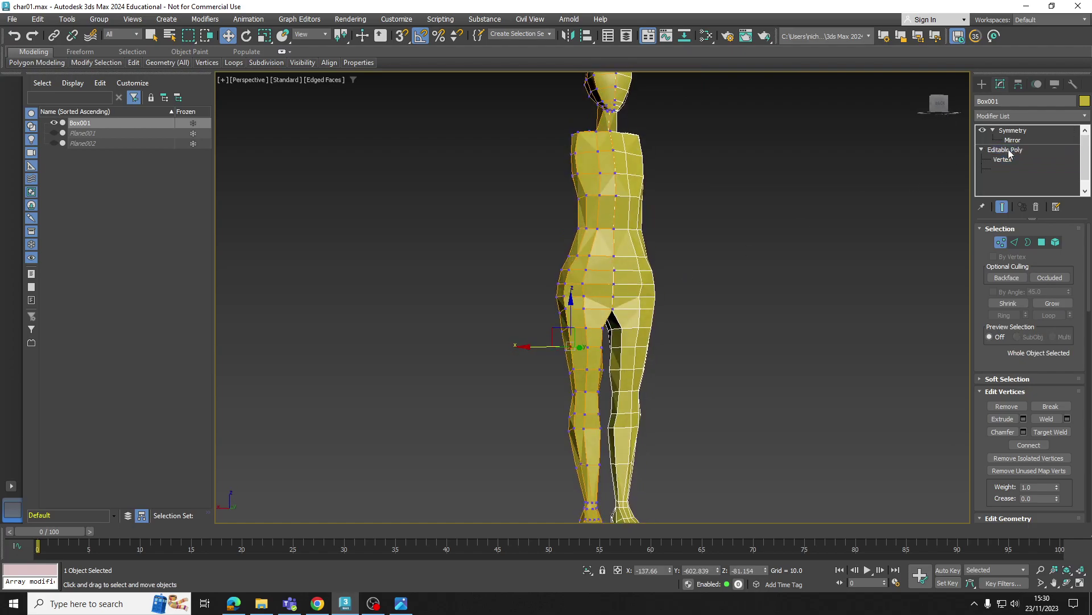
left_click(528, 268)
middle_click_drag(528, 269, 563, 302, "alt")
Step: Reopen vertex editing on Box001 and reposition two vertices on the front of the chest to round it
scroll(561, 207, "up", 4)
mouse_move(561, 207)
middle_mouse_down("alt")
mouse_move(607, 195)
mouse_move(664, 210)
mouse_move(575, 199)
middle_mouse_up("alt")
left_click(641, 223)
left_click(1006, 159)
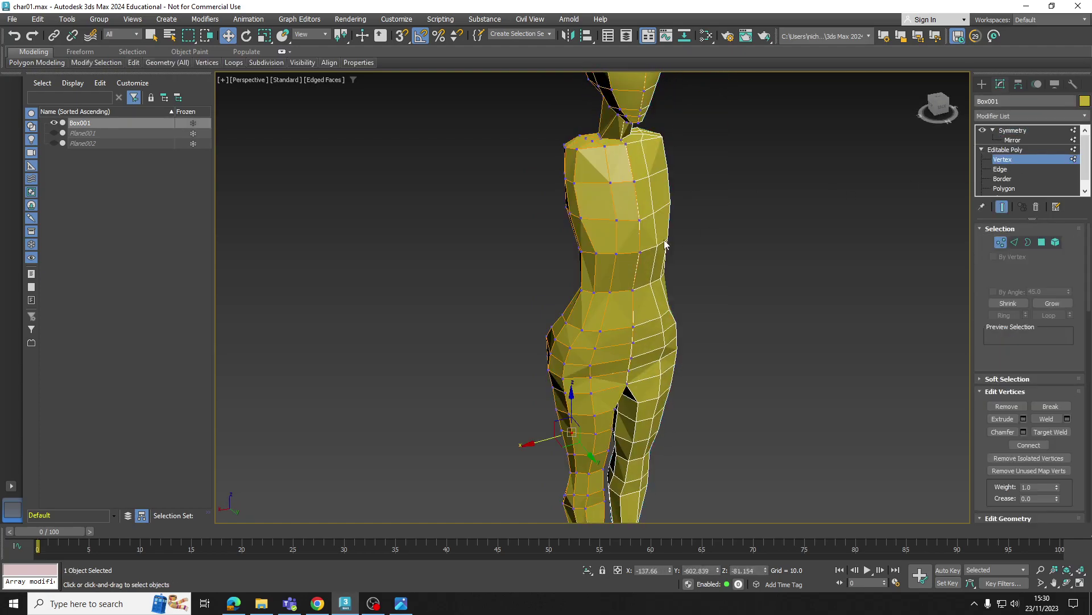
mouse_move(665, 245)
middle_mouse_down("alt")
mouse_move(646, 190)
mouse_move(660, 271)
mouse_move(566, 271)
mouse_move(566, 186)
middle_mouse_up("alt")
scroll(617, 221, "up", 3)
scroll(581, 171, "down", 2)
middle_click_drag(586, 490, 657, 266)
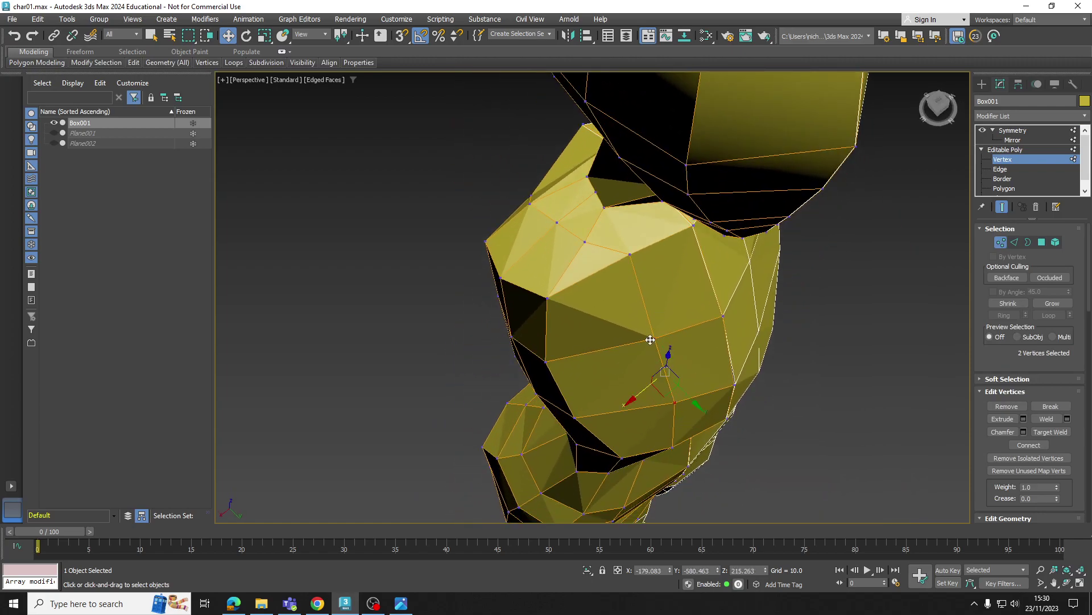
left_click_drag(676, 361, 695, 372)
Step: Move the vertices on the side of the chest and ribcage forward along Y to smooth the torso's curve
middle_click_drag(678, 385, 688, 357, "alt")
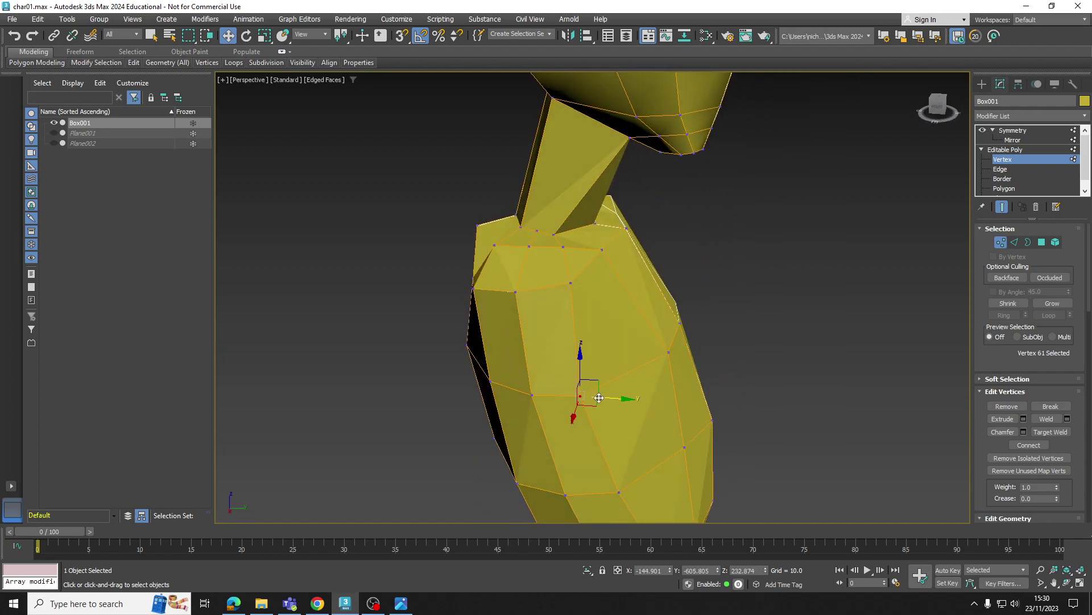
left_click_drag(599, 398, 629, 397)
middle_click_drag(629, 397, 639, 276)
left_click(628, 369)
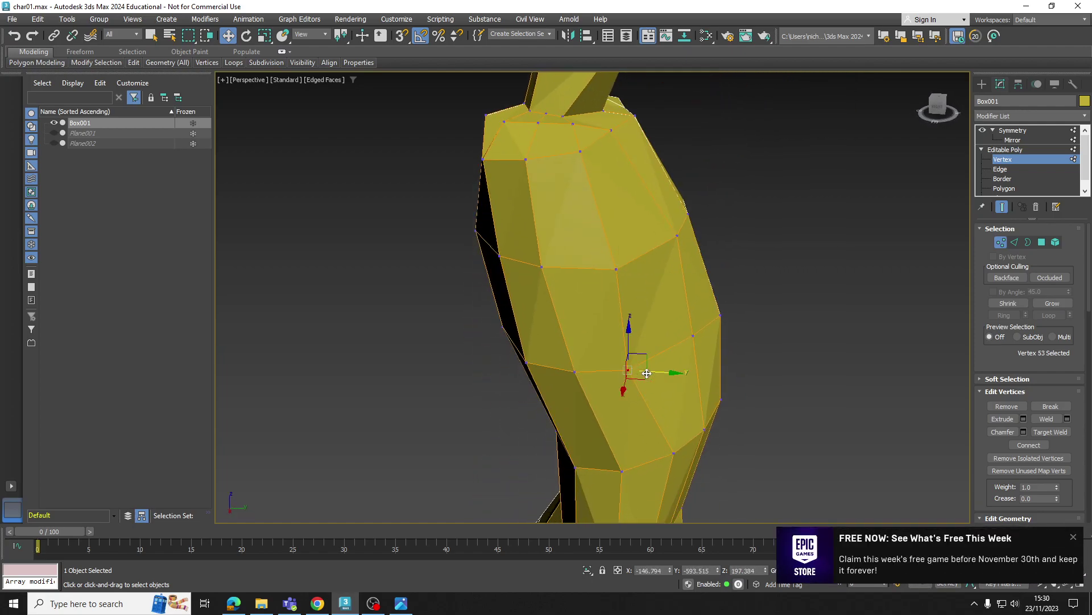
left_click_drag(685, 371, 686, 371)
scroll(694, 320, "down", 2)
middle_click_drag(712, 407, 762, 263)
left_click(726, 261)
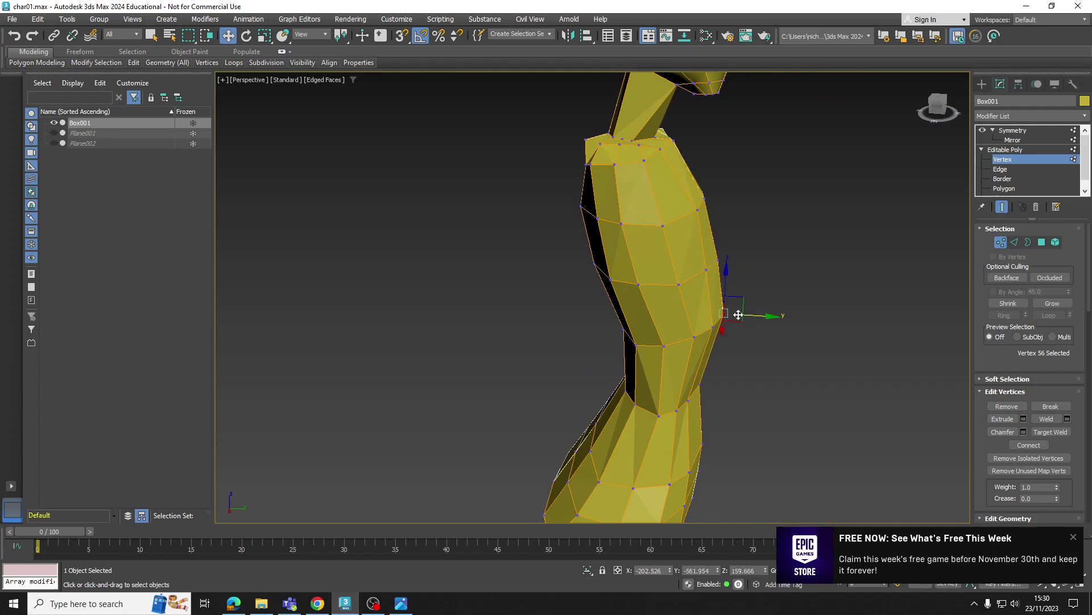
Step: Leave vertex editing and examine the whole figure from several angles, selecting and deselecting Box001 to compare its appearance
middle_click_drag(747, 315, 670, 272, "alt")
scroll(617, 312, "down", 3)
scroll(643, 370, "down", 2)
middle_click_drag(669, 272, 671, 217, "alt")
left_click(1026, 150)
left_click(807, 293)
middle_click_drag(807, 293, 636, 286, "alt")
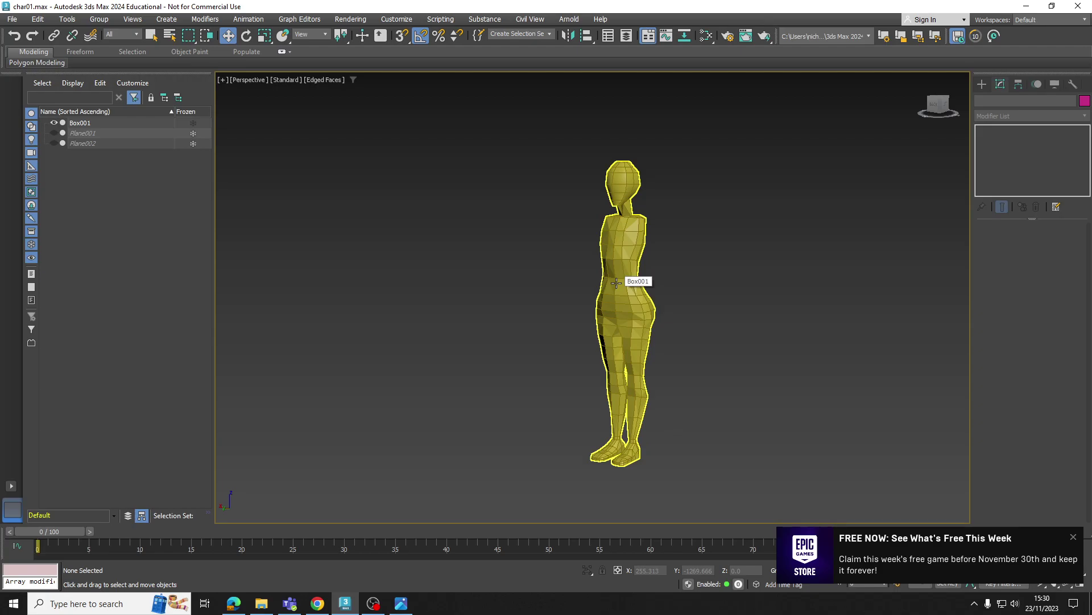
middle_click_drag(676, 297, 688, 277, "alt")
left_click(619, 295)
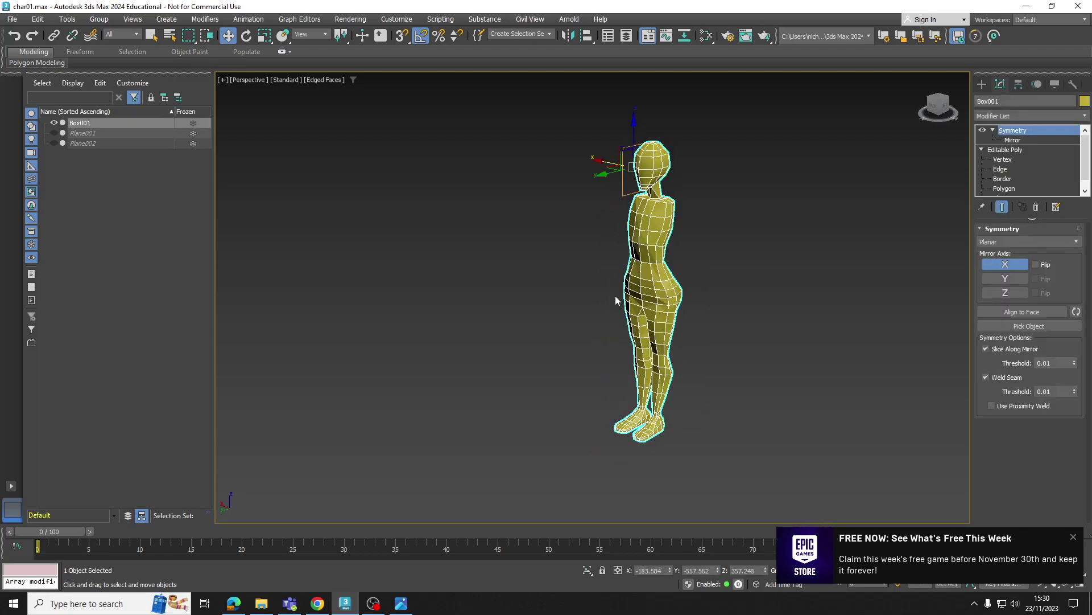
left_click(552, 344)
left_click(644, 283)
left_click(431, 227)
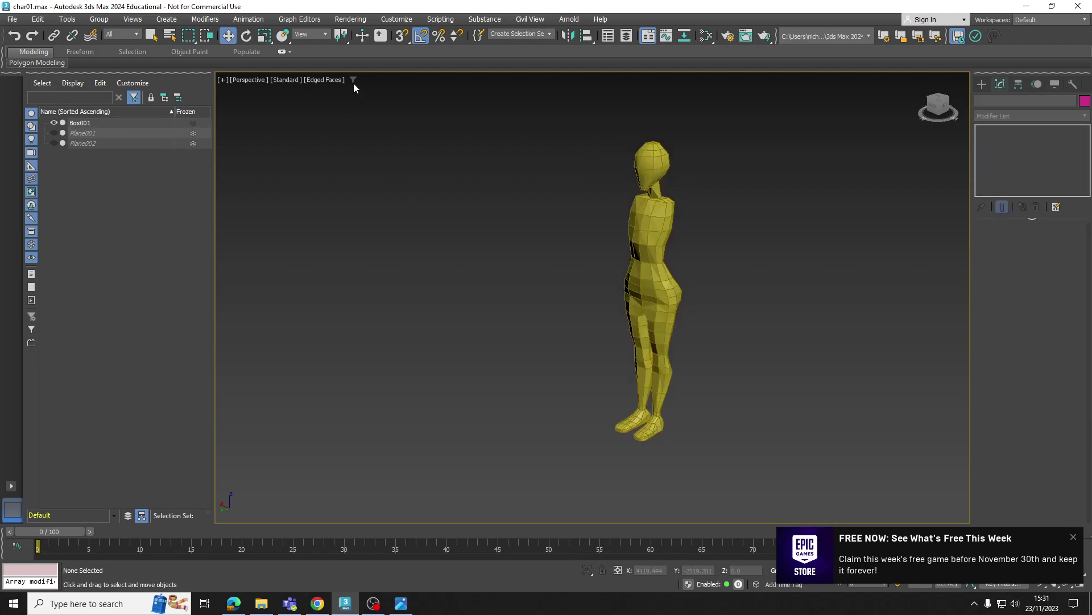